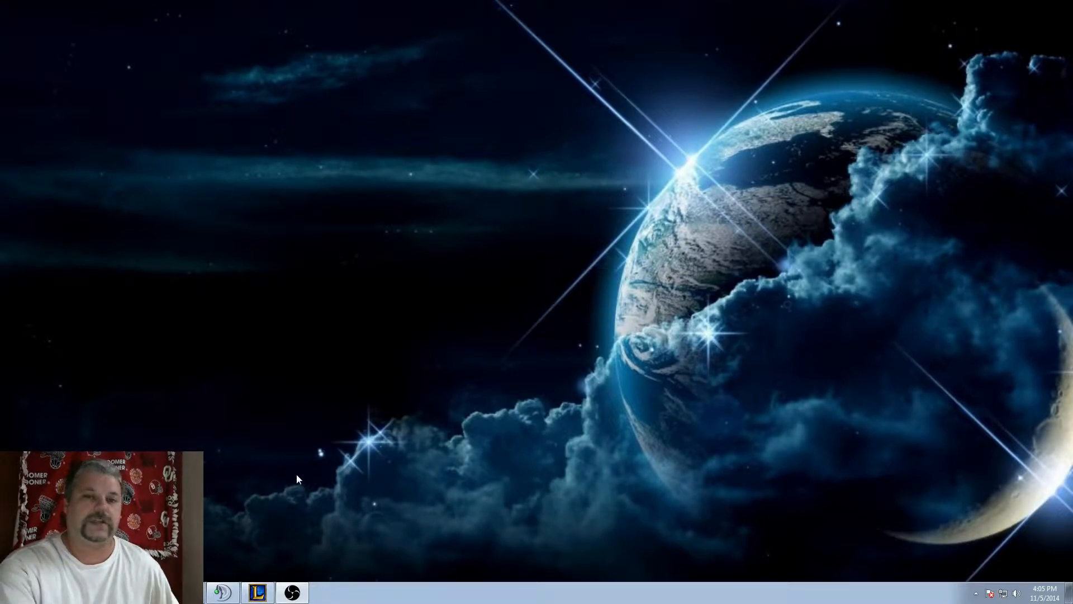
- Switch to Chrome and download the OBS 0.637 Beta installer for Windows 7/8 from obsproject.com
{"action": "left_click", "coordinate": [157, 593]}
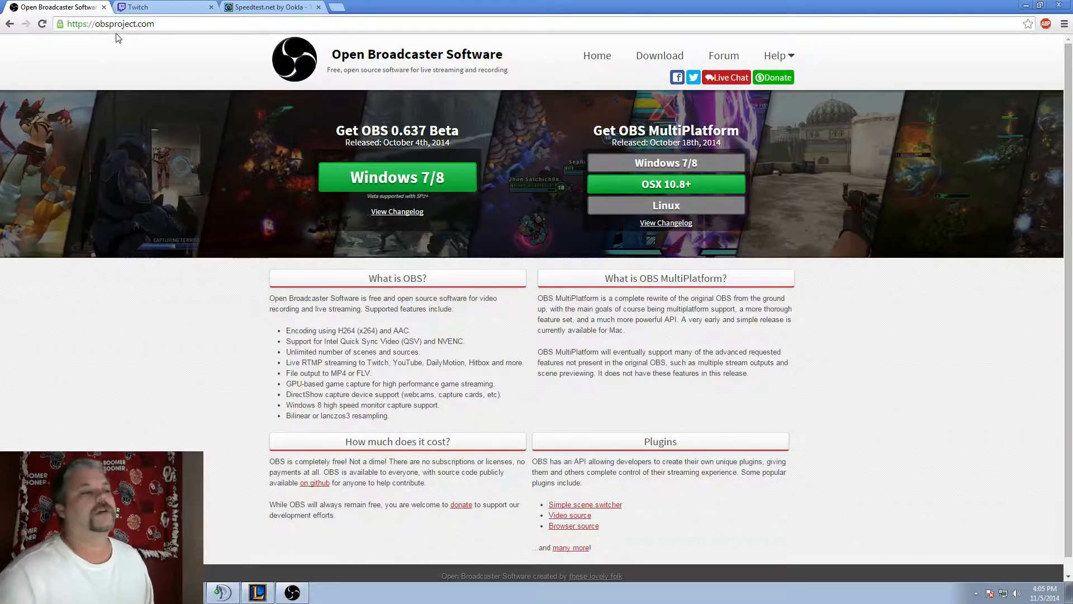
{"action": "left_click", "coordinate": [423, 185]}
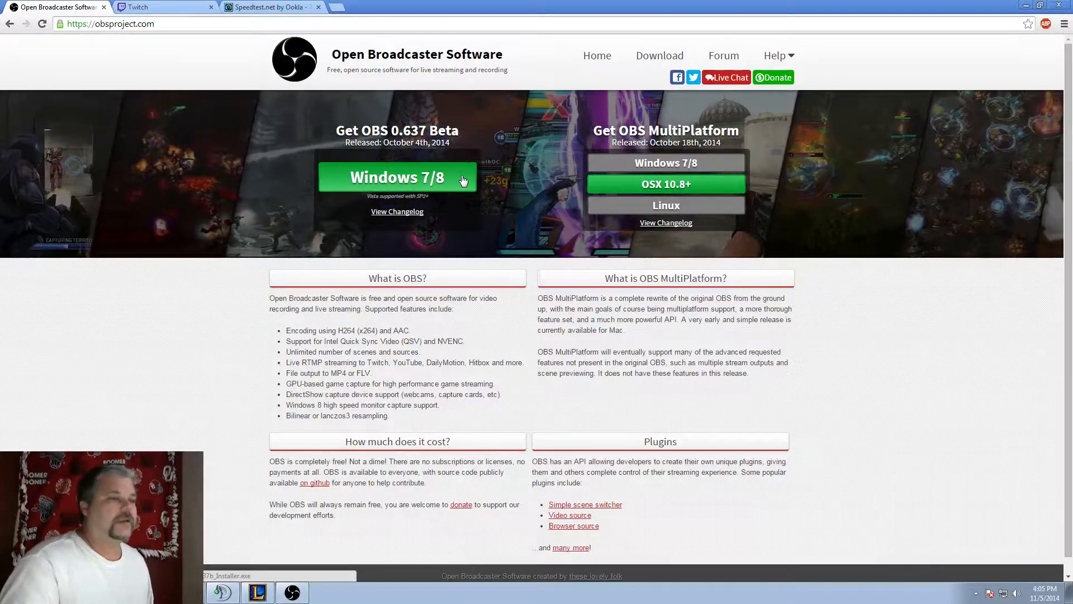
{"action": "left_click", "coordinate": [395, 182]}
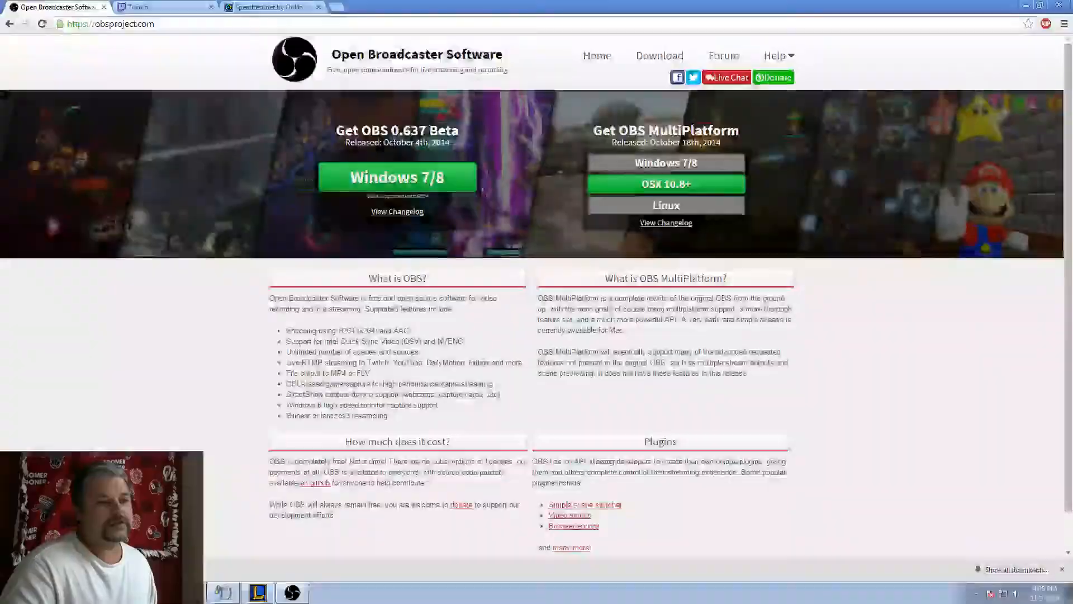
- Try to install Open Broadcaster Software 0.637b with its setup wizard
{"action": "left_click", "coordinate": [1026, 5]}
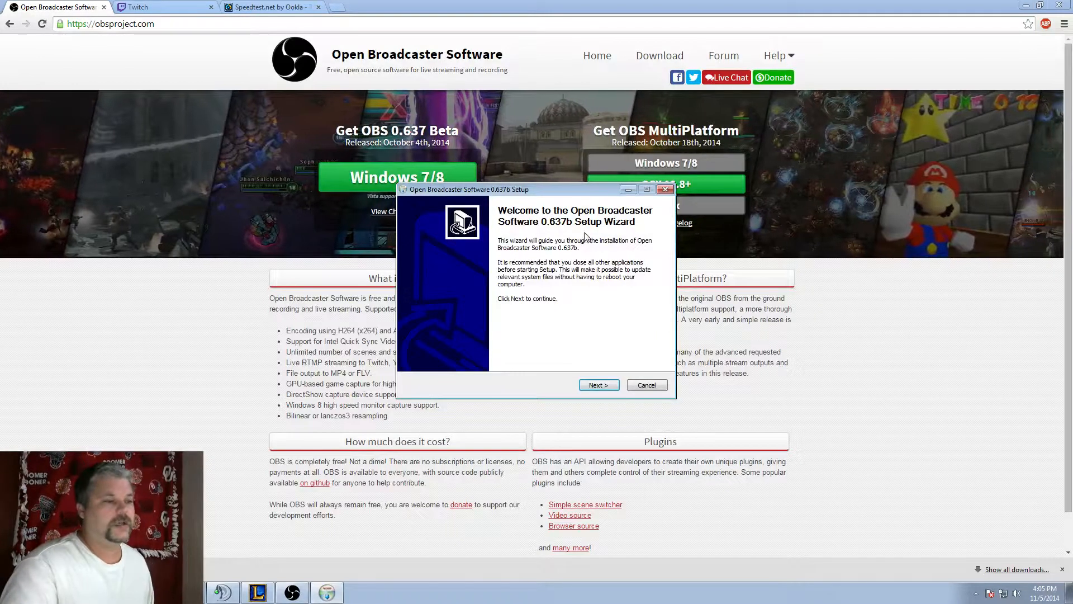
{"action": "left_click", "coordinate": [594, 387]}
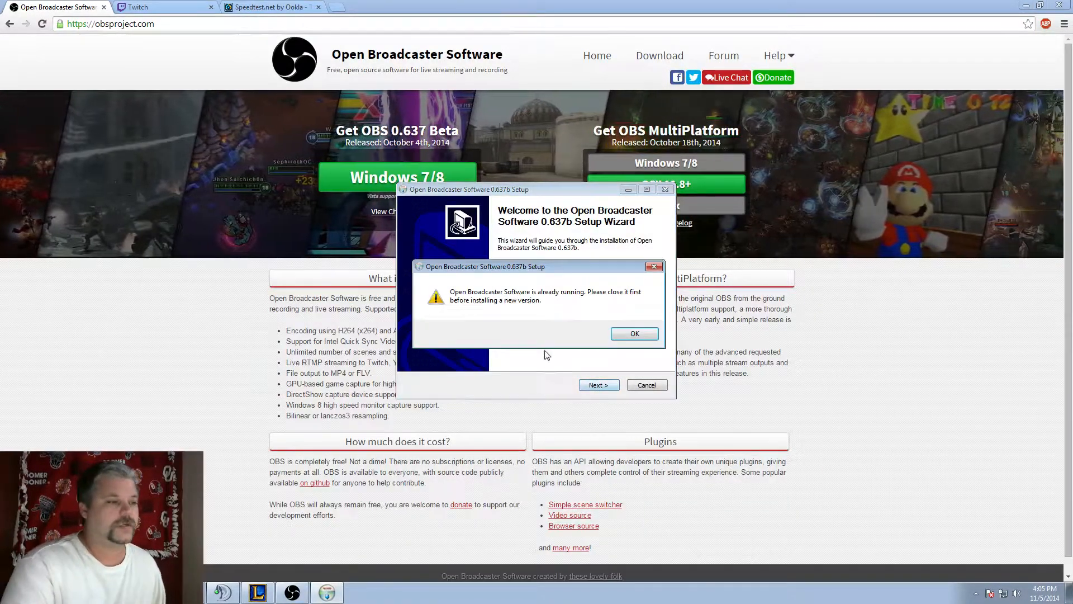
{"action": "left_click", "coordinate": [634, 333]}
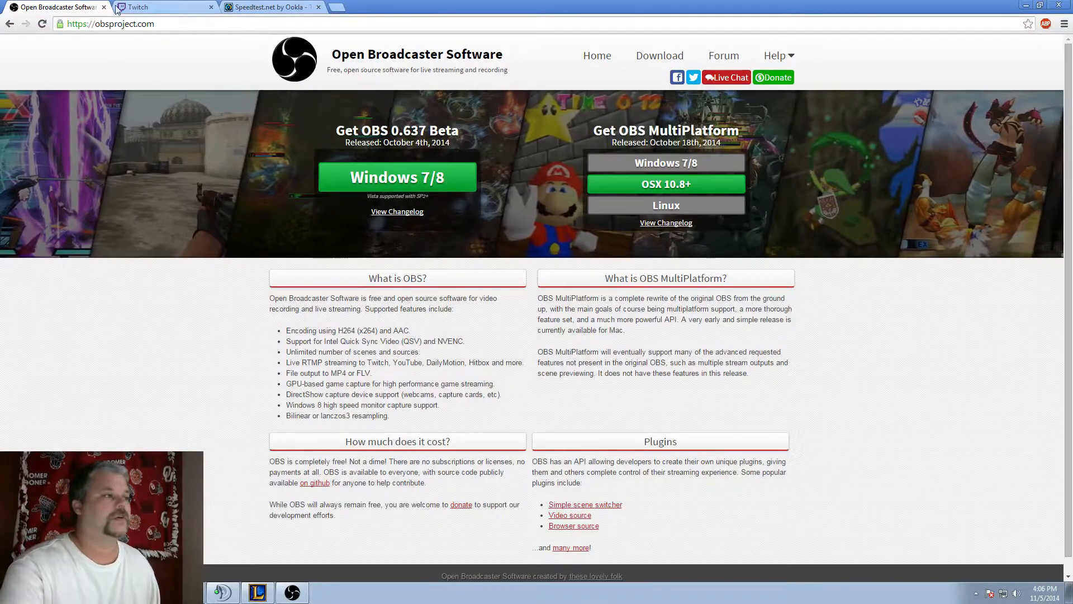
- Open the channel dashboard on the Twitch website
{"action": "left_click", "coordinate": [168, 7]}
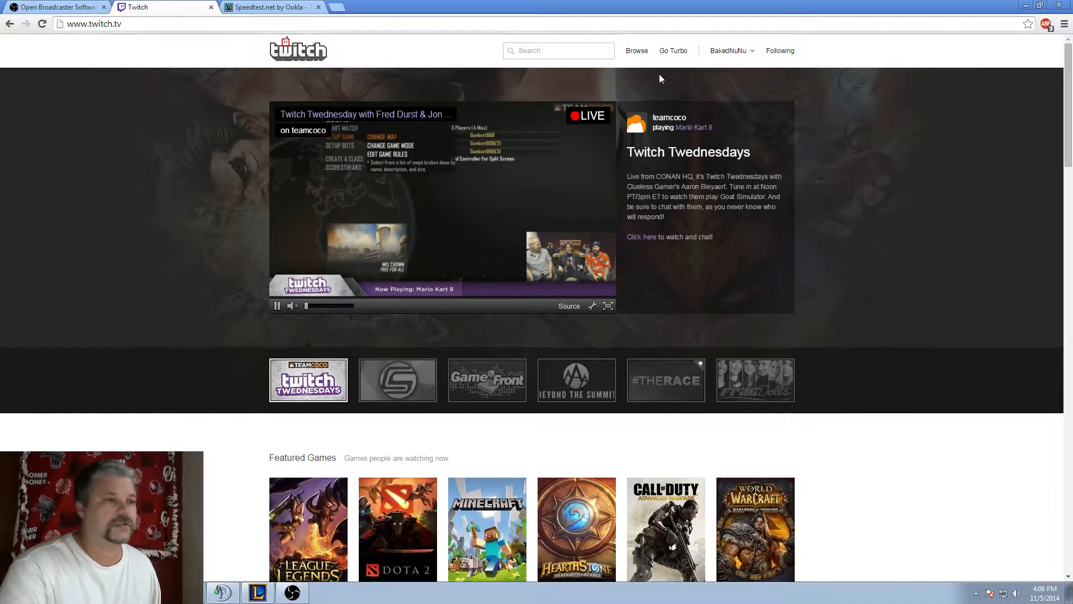
{"action": "left_click", "coordinate": [752, 55]}
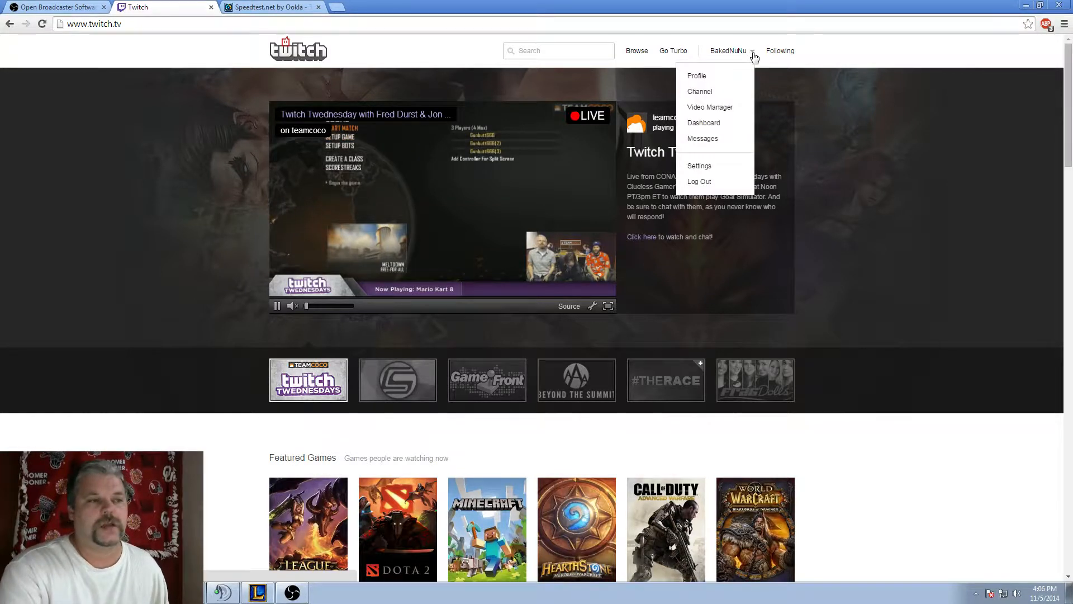
{"action": "left_click", "coordinate": [723, 124]}
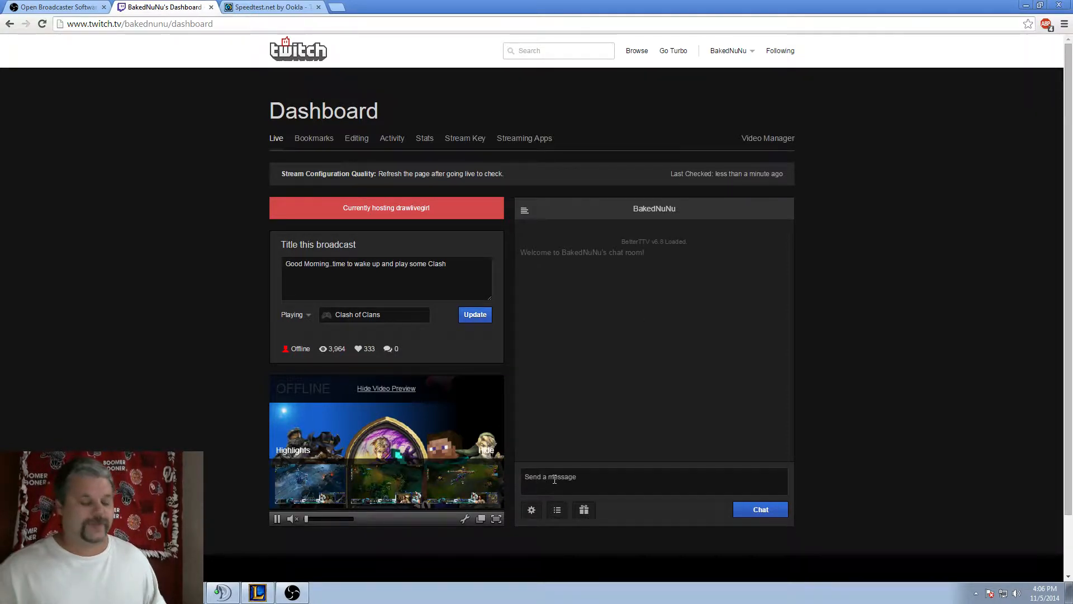
- End the channel's host mode by sending the /unhost command in the dashboard chat
{"action": "type", "text": "/unhos"}
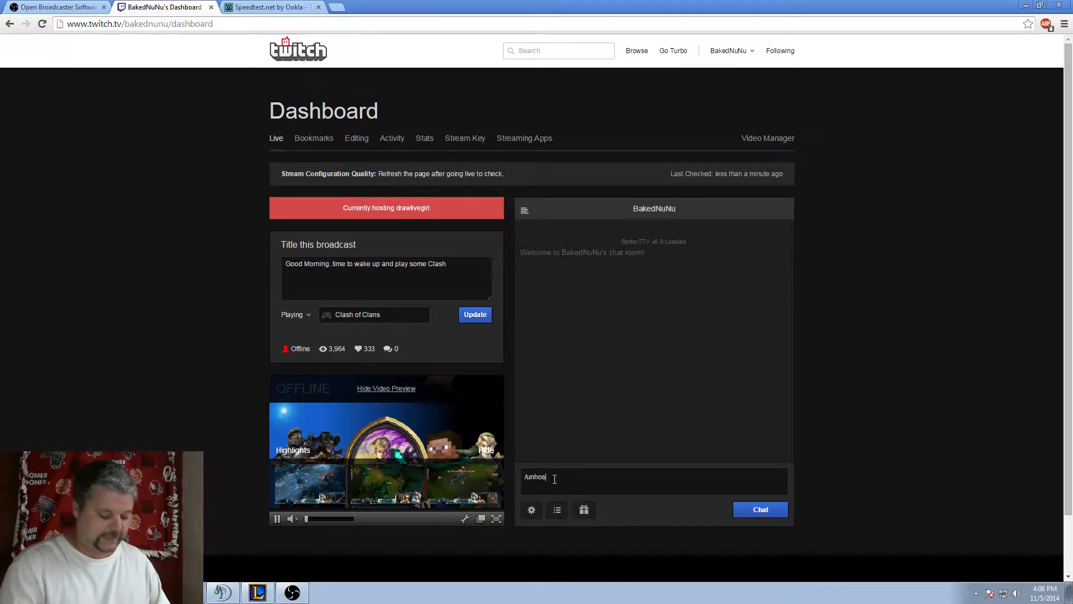
{"action": "type", "text": "t"}
{"action": "key", "text": "Return"}
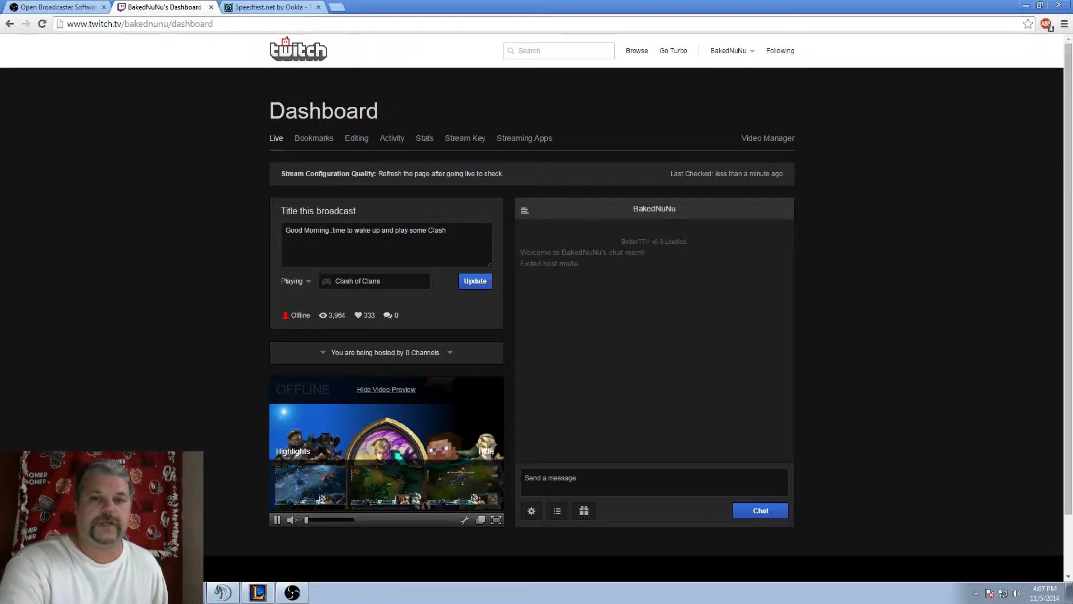
- Switch to Open Broadcaster Software, minimize the browser, move the OBS window aside and select the League Lobby scene
{"action": "left_click", "coordinate": [292, 592]}
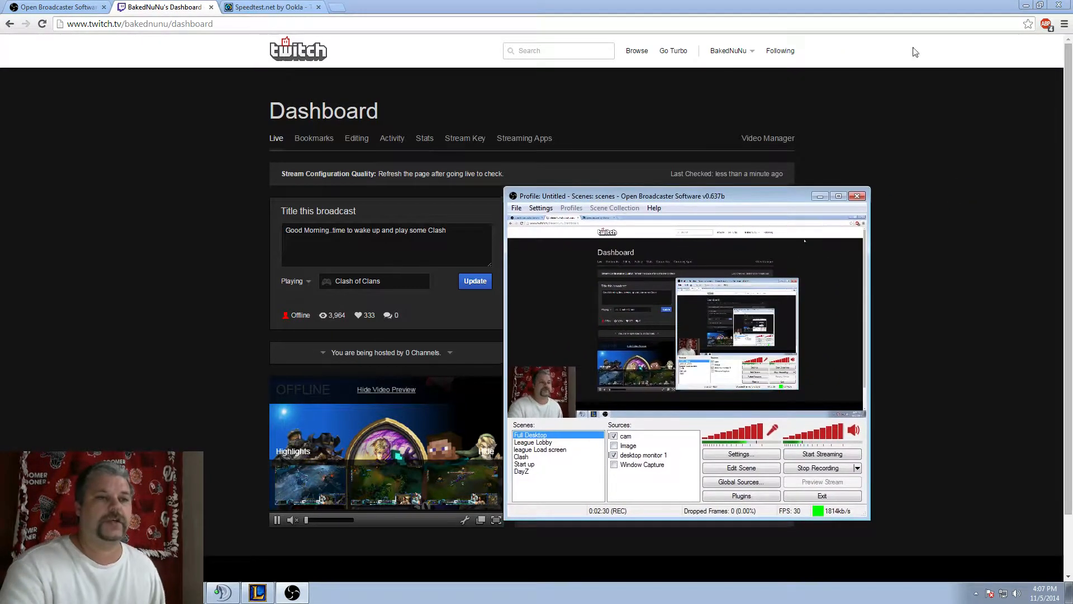
{"action": "left_click", "coordinate": [1026, 5]}
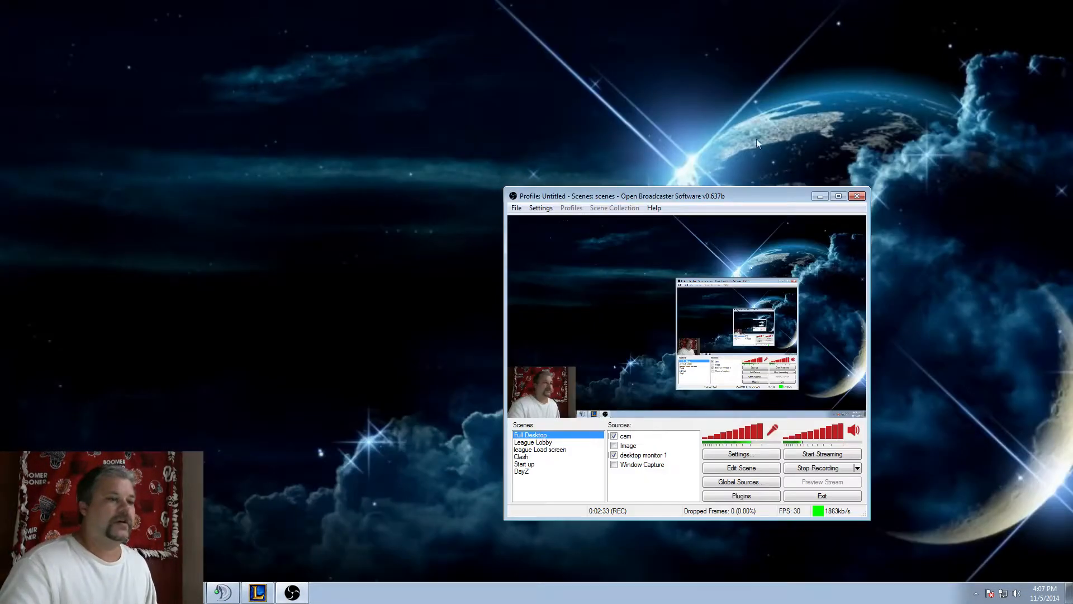
{"action": "left_click_drag", "start_coordinate": [674, 196], "coordinate": [610, 144]}
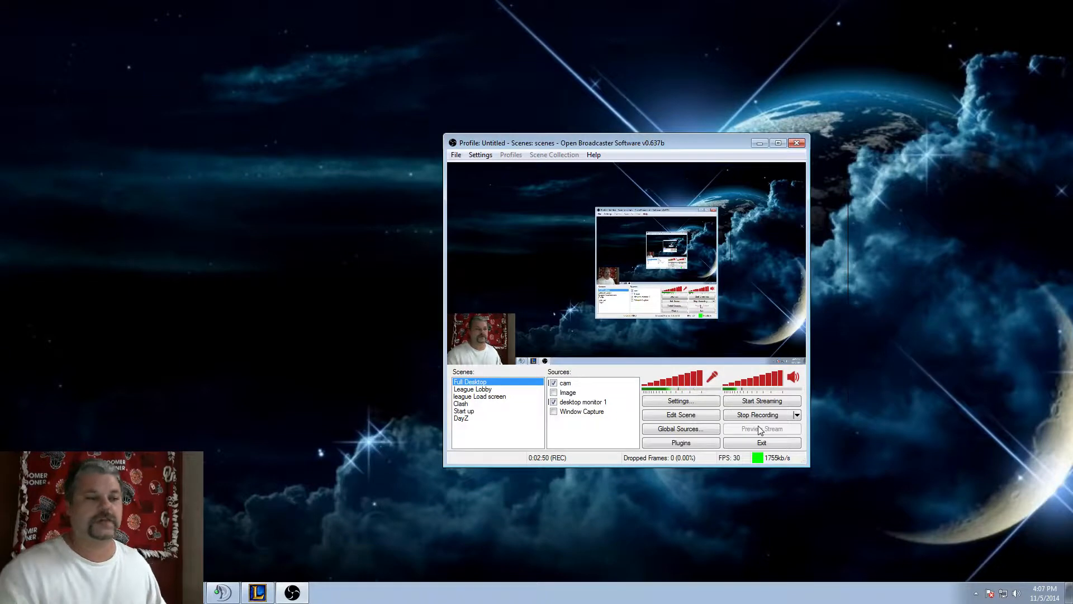
{"action": "left_click_drag", "start_coordinate": [648, 148], "coordinate": [875, 99]}
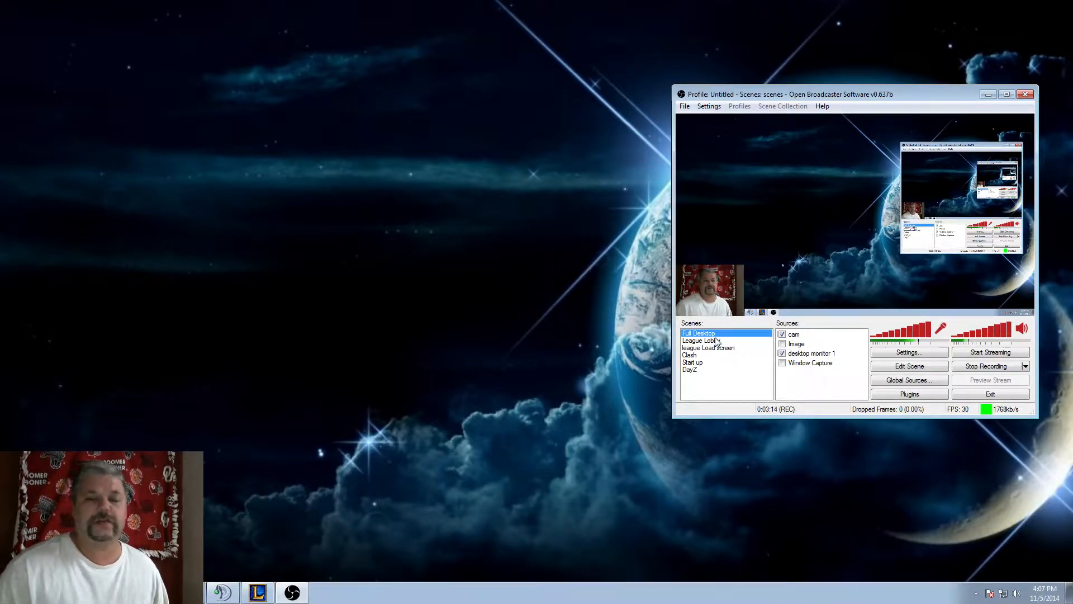
{"action": "left_click", "coordinate": [717, 341]}
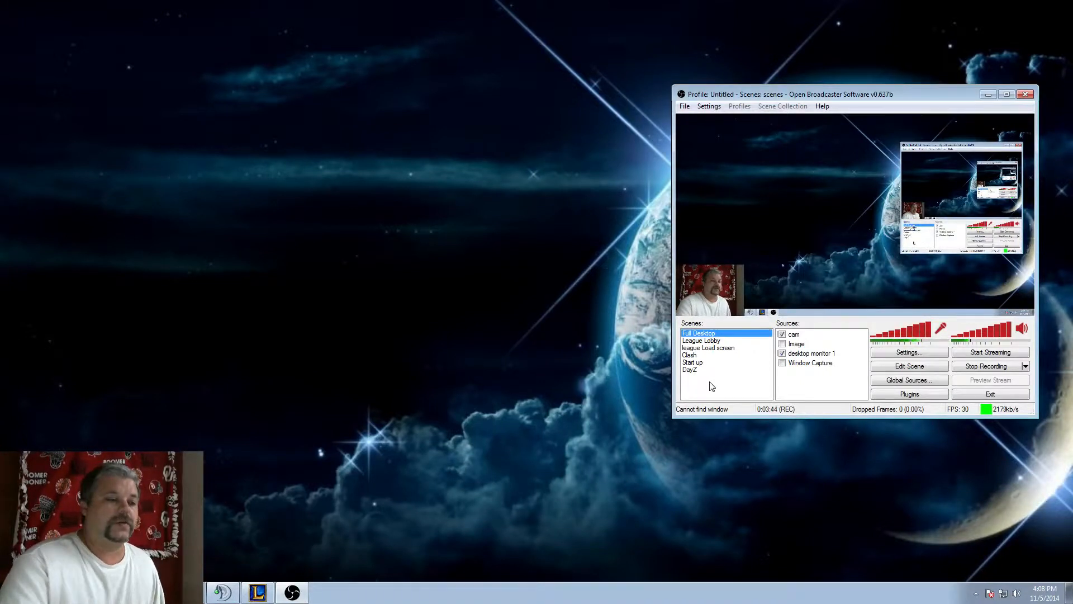
- Add a new scene named "test scene"
{"action": "right_click", "coordinate": [711, 387]}
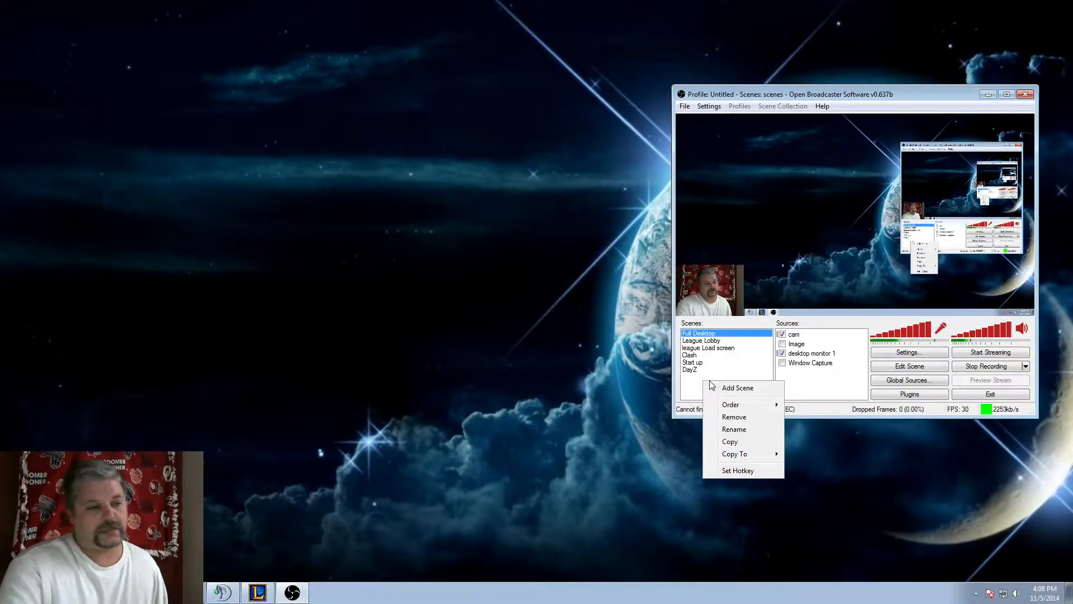
{"action": "left_click", "coordinate": [726, 387]}
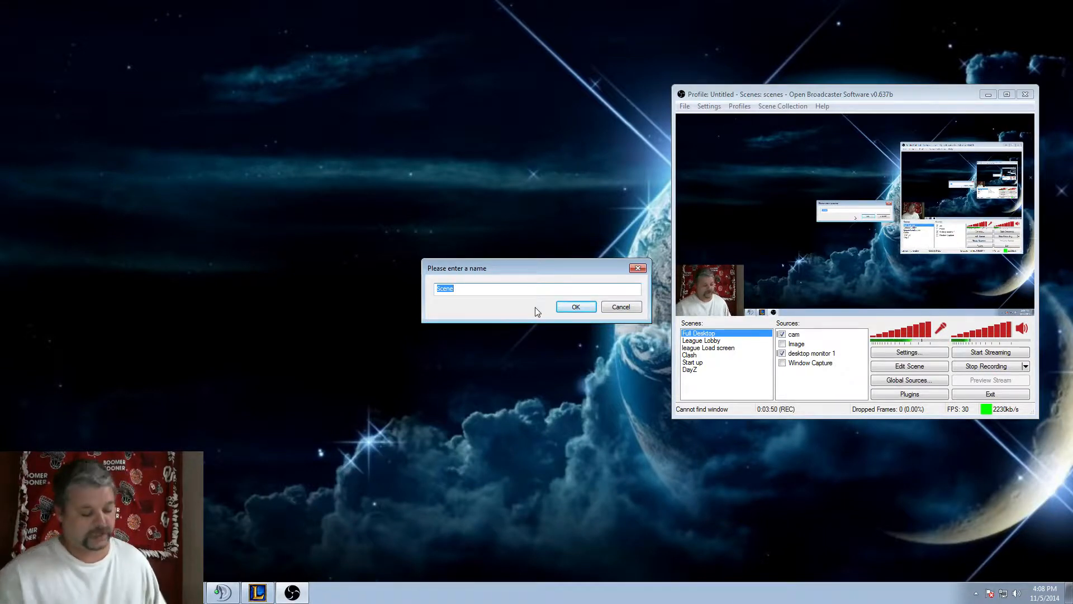
{"action": "type", "text": "test sc"}
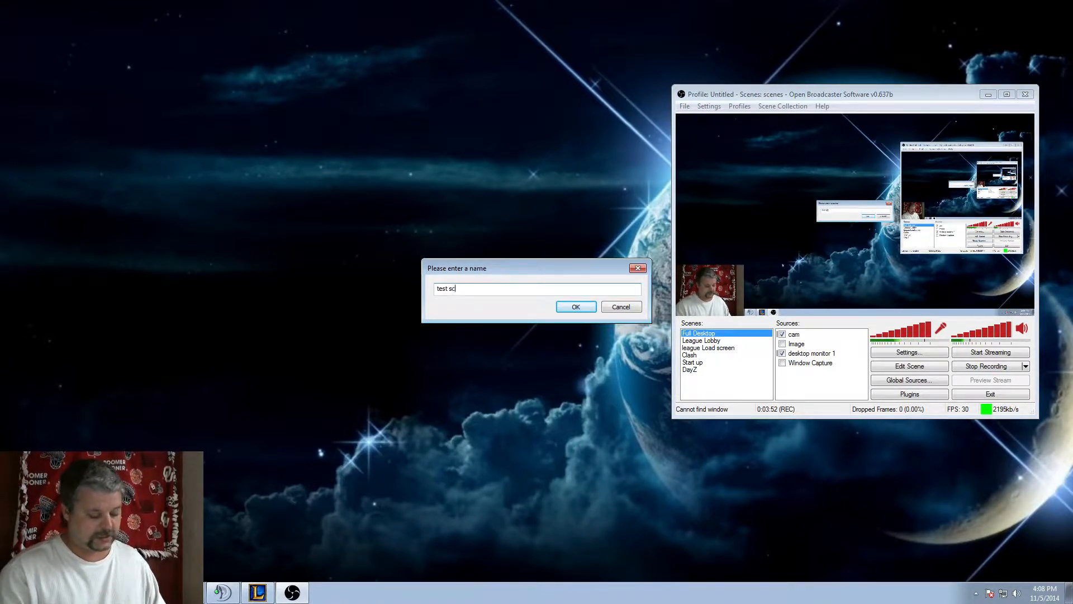
{"action": "type", "text": "ene"}
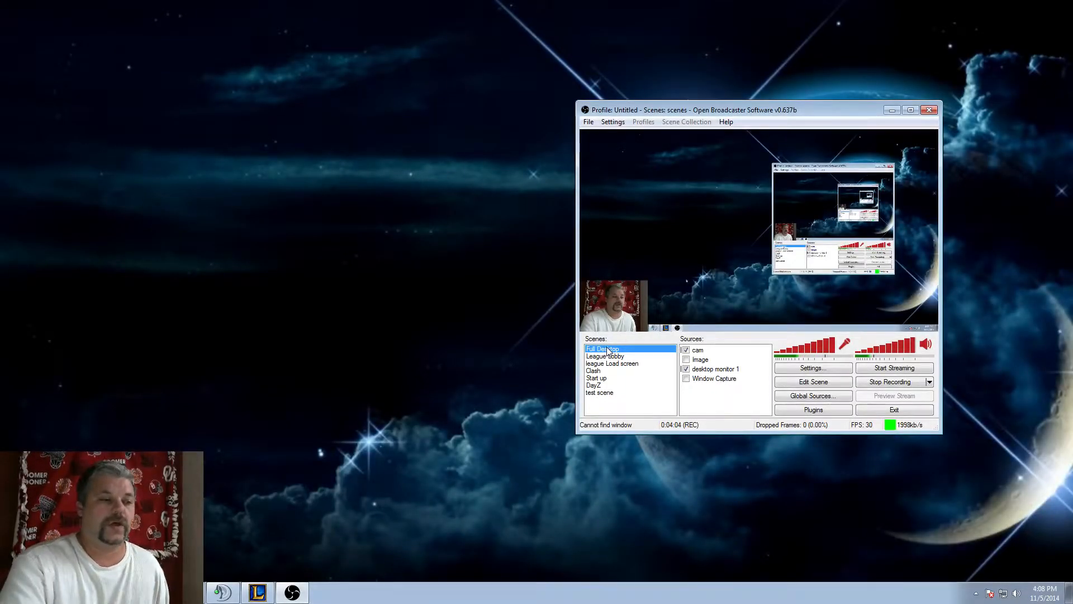
- Examine the source types that can be added to the Full Desktop scene
{"action": "right_click", "coordinate": [705, 399]}
{"action": "mouse_move", "coordinate": [743, 403]}
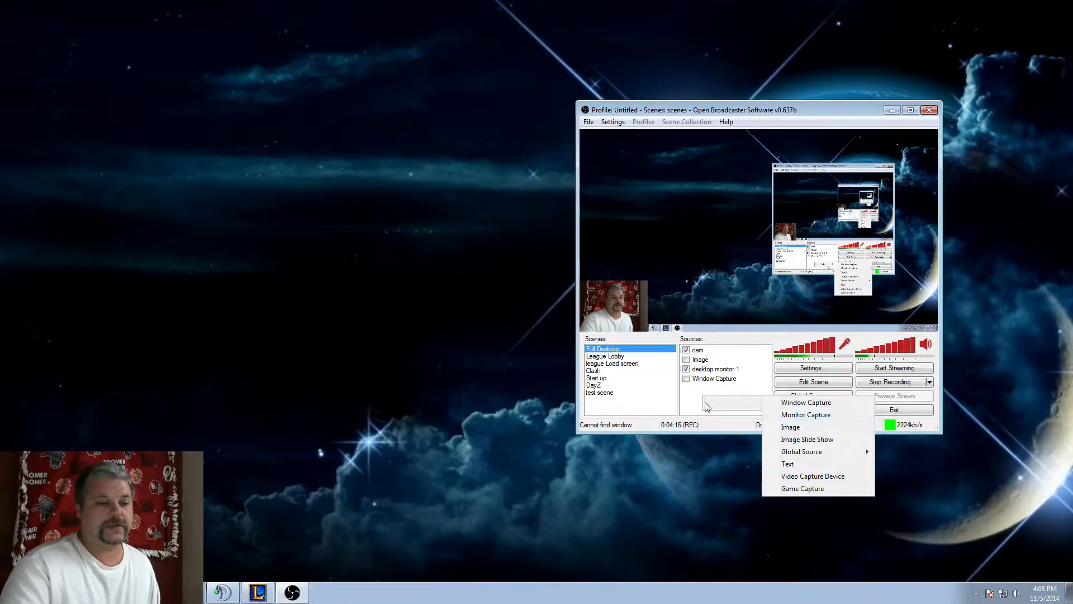
{"action": "key", "text": "Escape"}
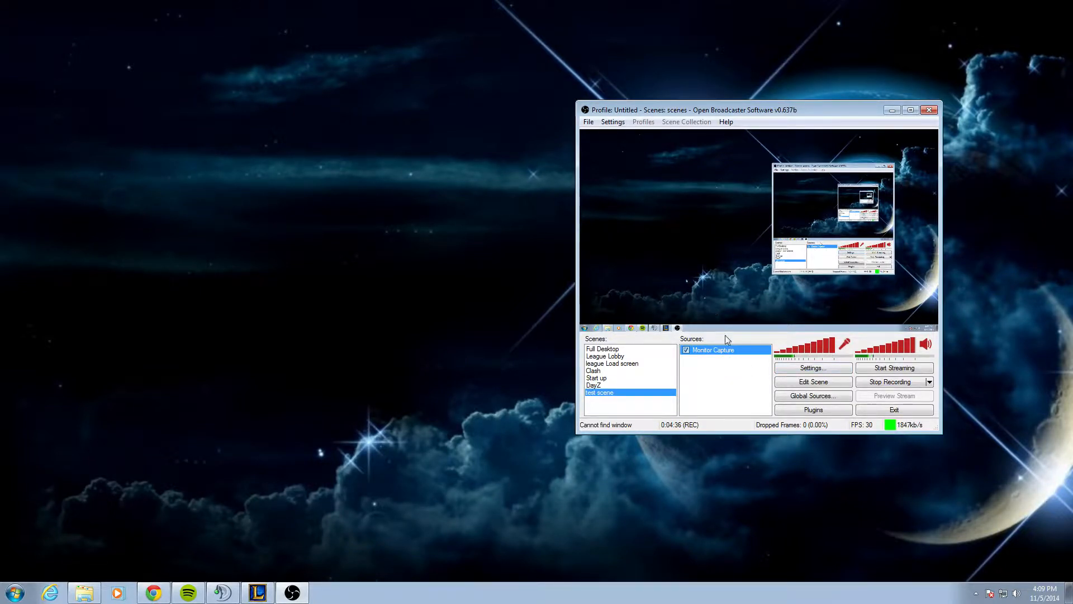
- Open the OBS settings and review the encoding options, including the audio bitrate and channel choices
{"action": "left_click", "coordinate": [802, 369]}
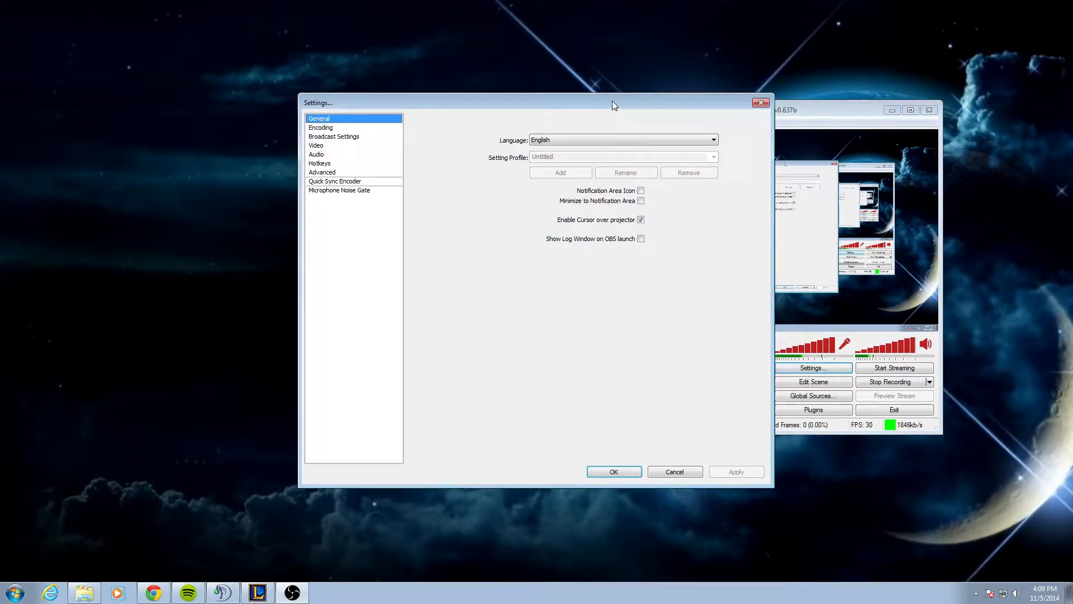
{"action": "left_click_drag", "start_coordinate": [612, 101], "coordinate": [562, 89]}
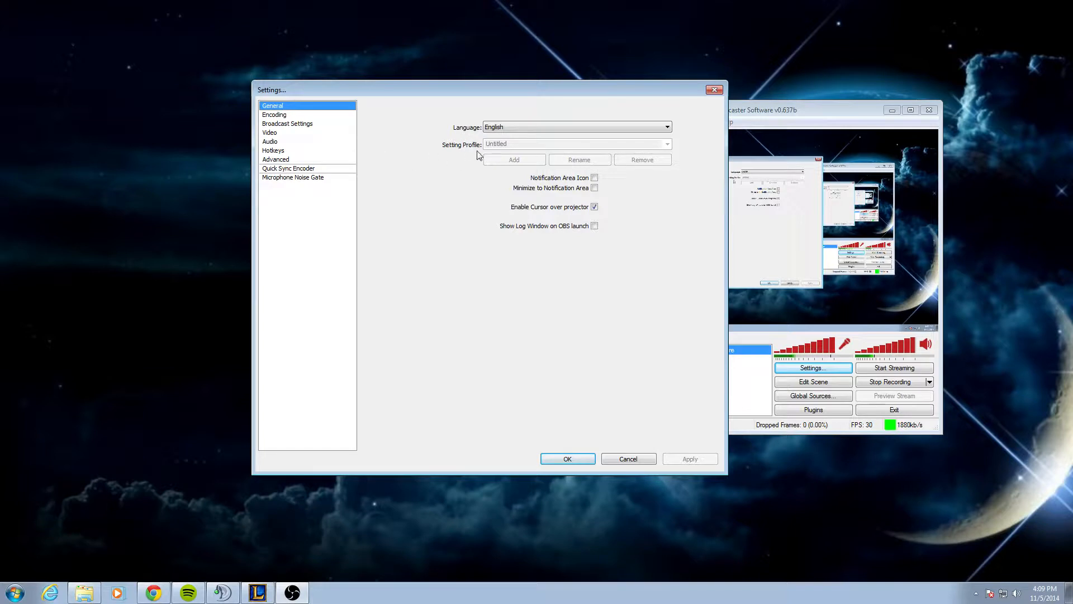
{"action": "left_click", "coordinate": [284, 115]}
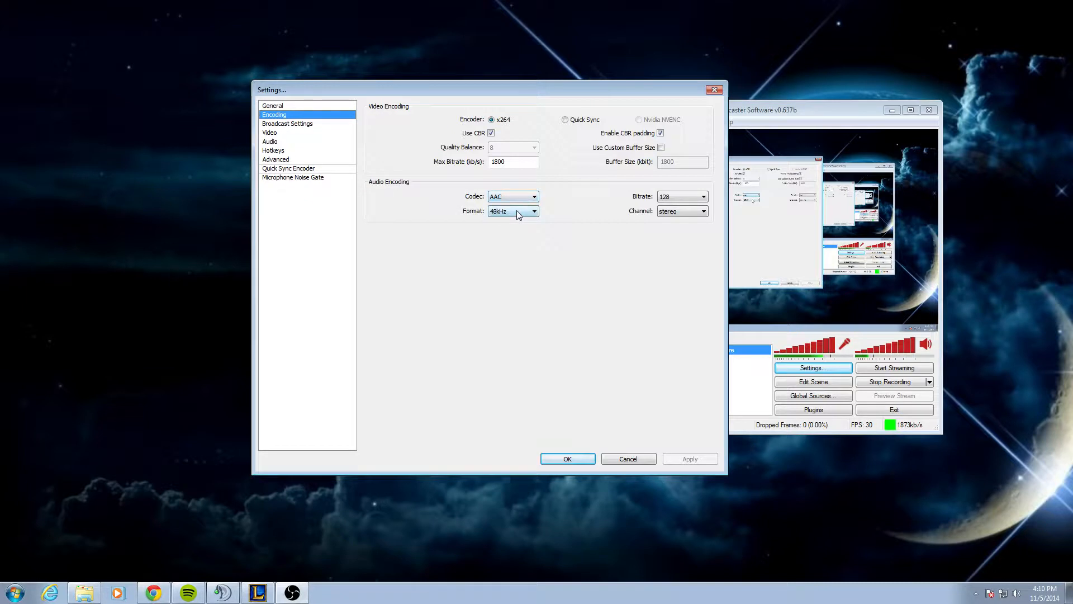
{"action": "left_click", "coordinate": [680, 200]}
{"action": "left_click", "coordinate": [679, 203]}
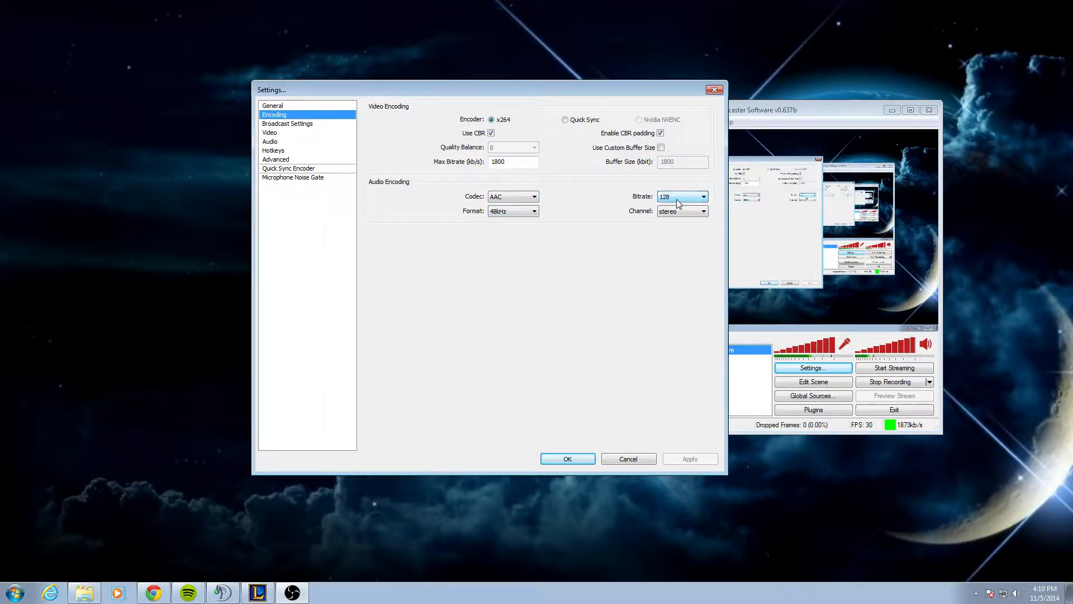
{"action": "left_click", "coordinate": [666, 213]}
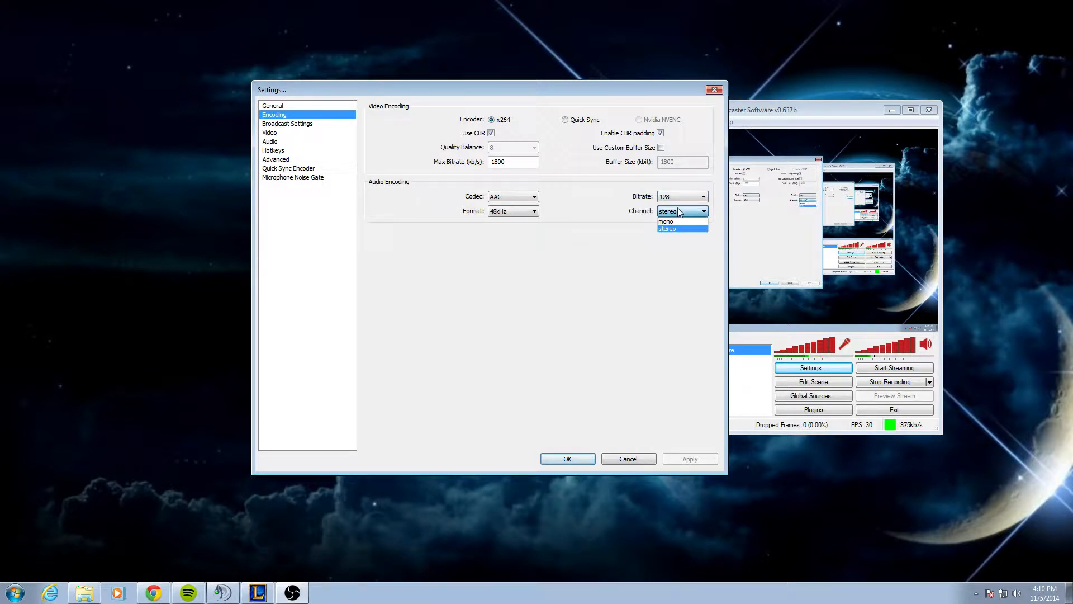
{"action": "left_click", "coordinate": [677, 213]}
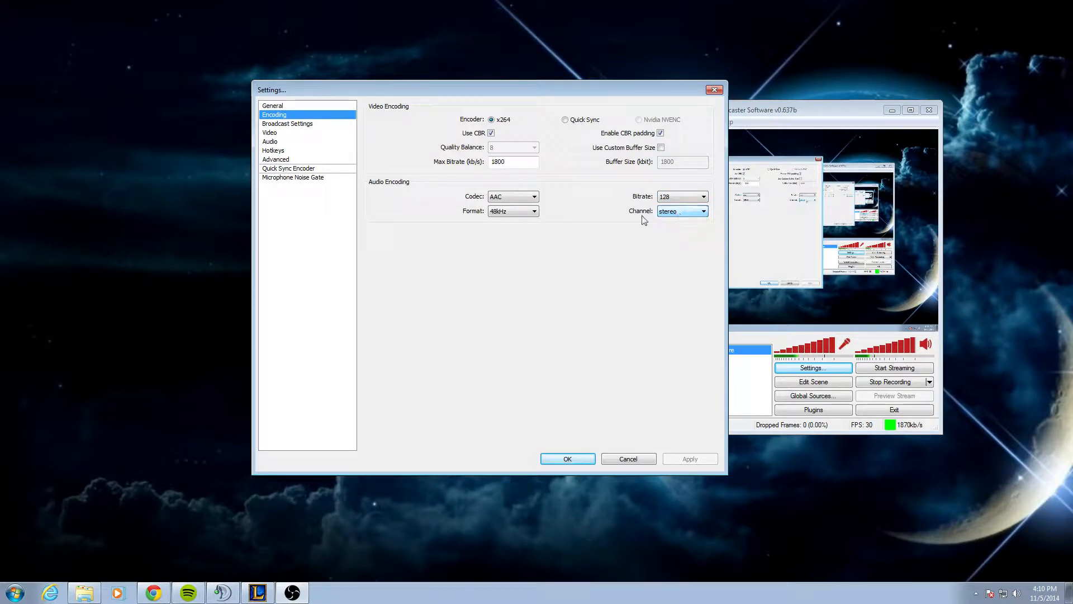
- In the broadcast settings, set the streaming service to Twitch and the FMS URL to US East: Ashburn, VA
{"action": "left_click", "coordinate": [303, 124]}
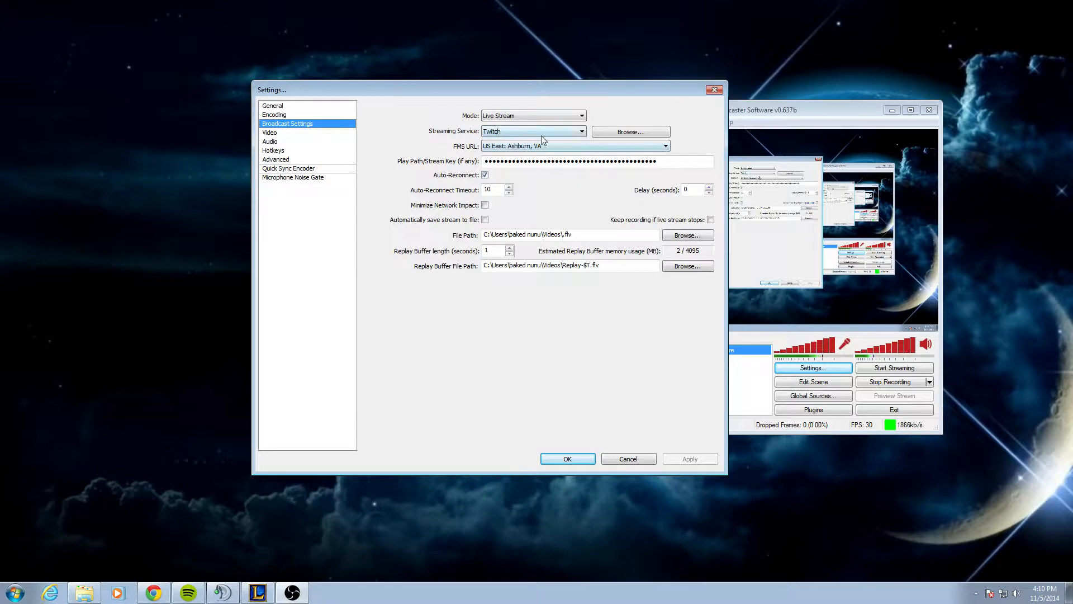
{"action": "left_click", "coordinate": [559, 132]}
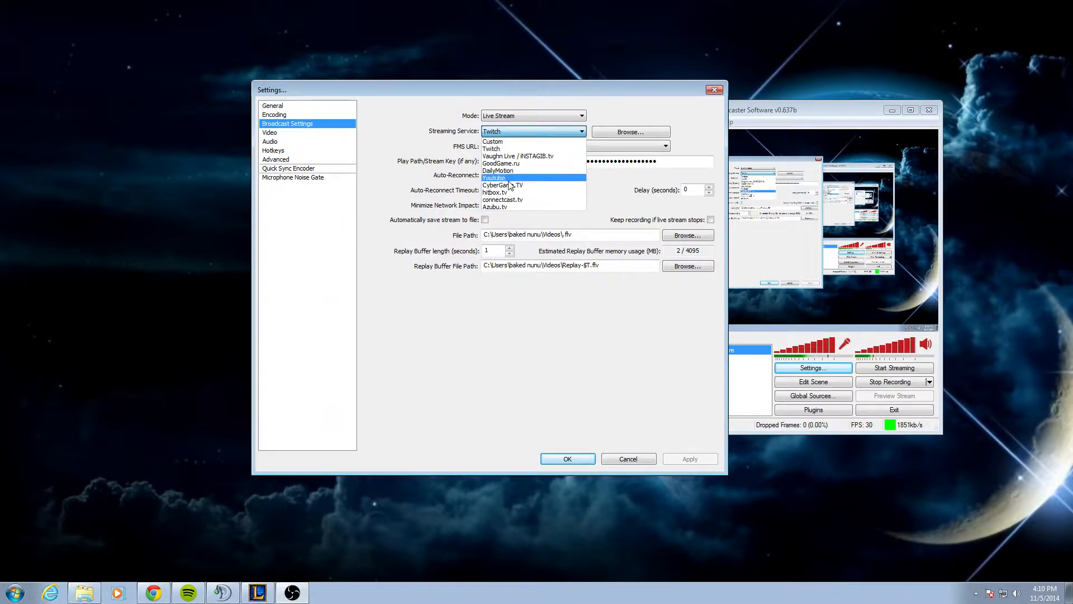
{"action": "left_click", "coordinate": [504, 148]}
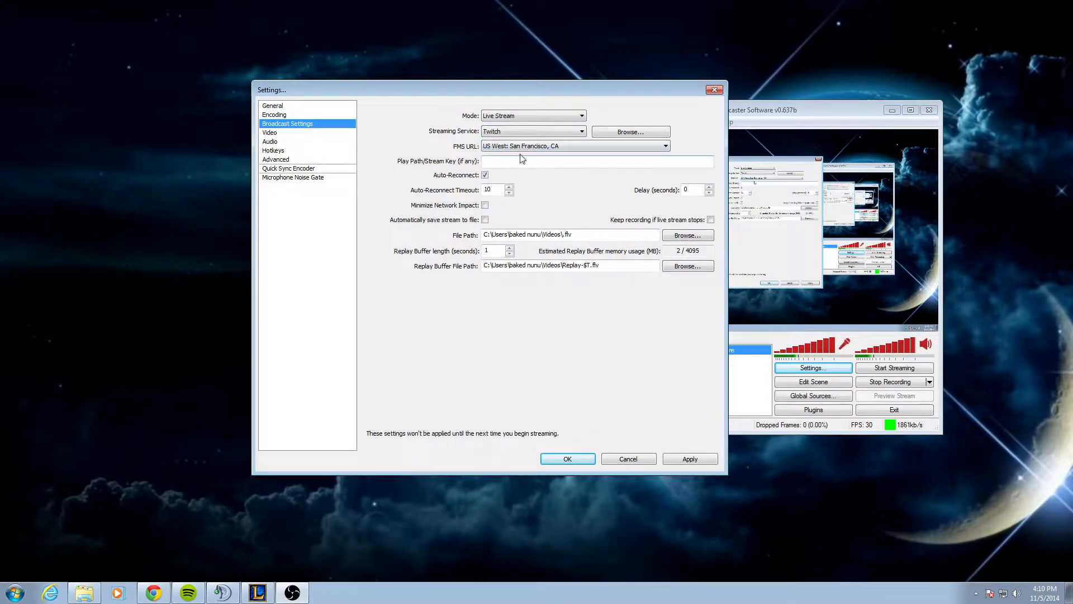
{"action": "left_click", "coordinate": [545, 148]}
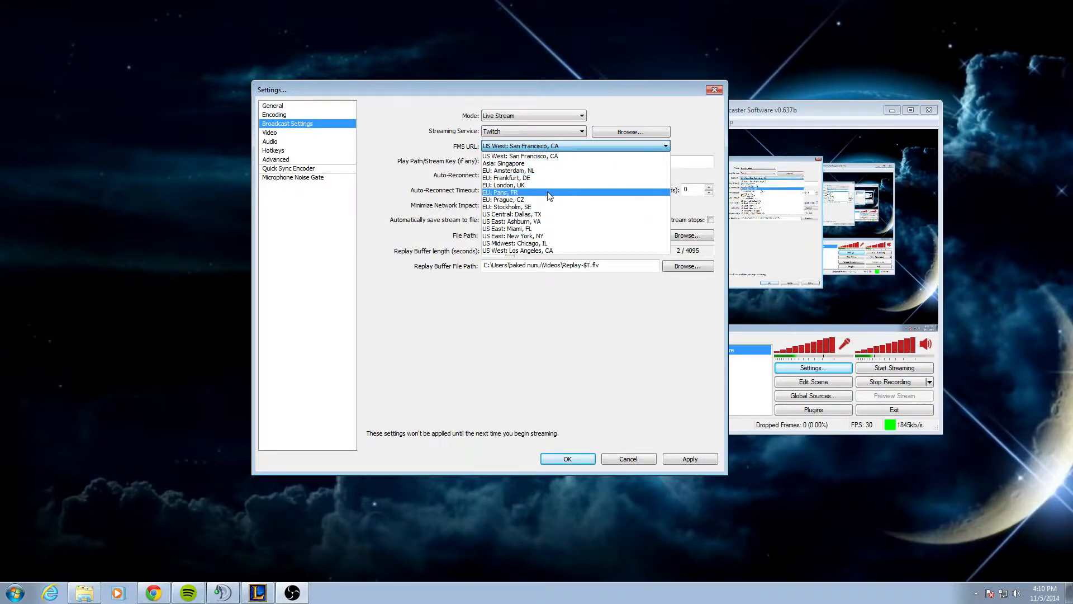
{"action": "left_click", "coordinate": [551, 222]}
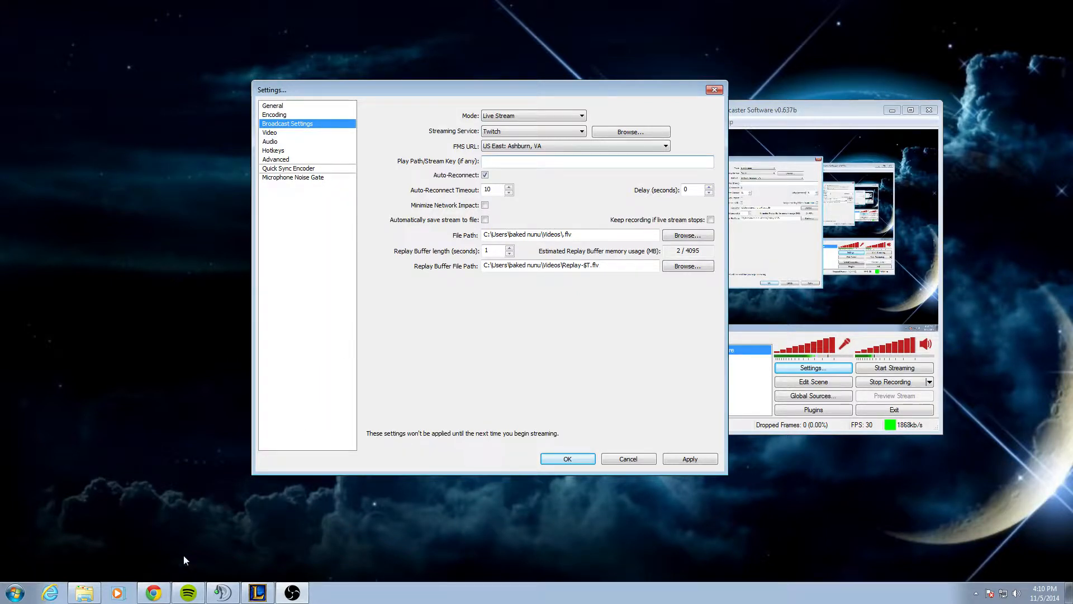
- Switch to Chrome and open the Stream Key page of the Twitch dashboard
{"action": "left_click", "coordinate": [154, 593]}
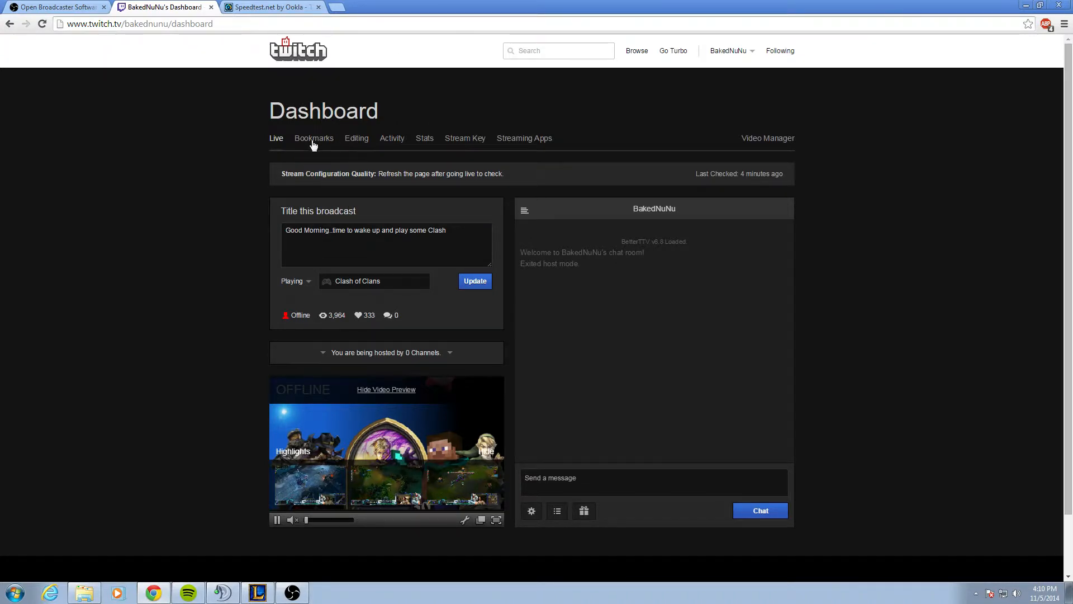
{"action": "left_click", "coordinate": [459, 139]}
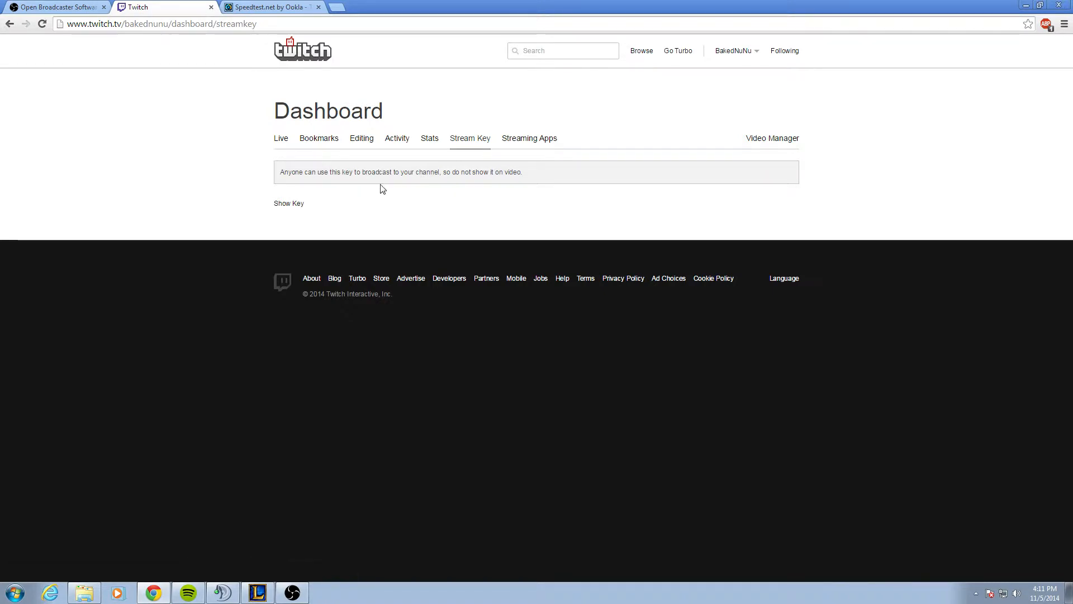
- Return to the OBS settings and open the video settings, discarding the unsaved broadcast changes
{"action": "left_click", "coordinate": [1026, 6]}
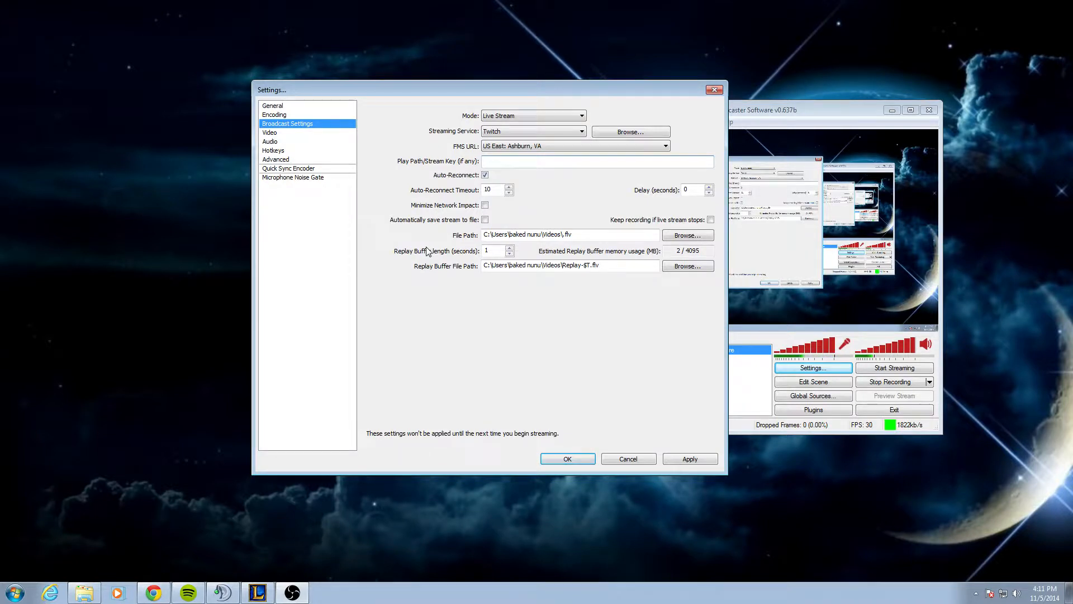
{"action": "left_click", "coordinate": [281, 134]}
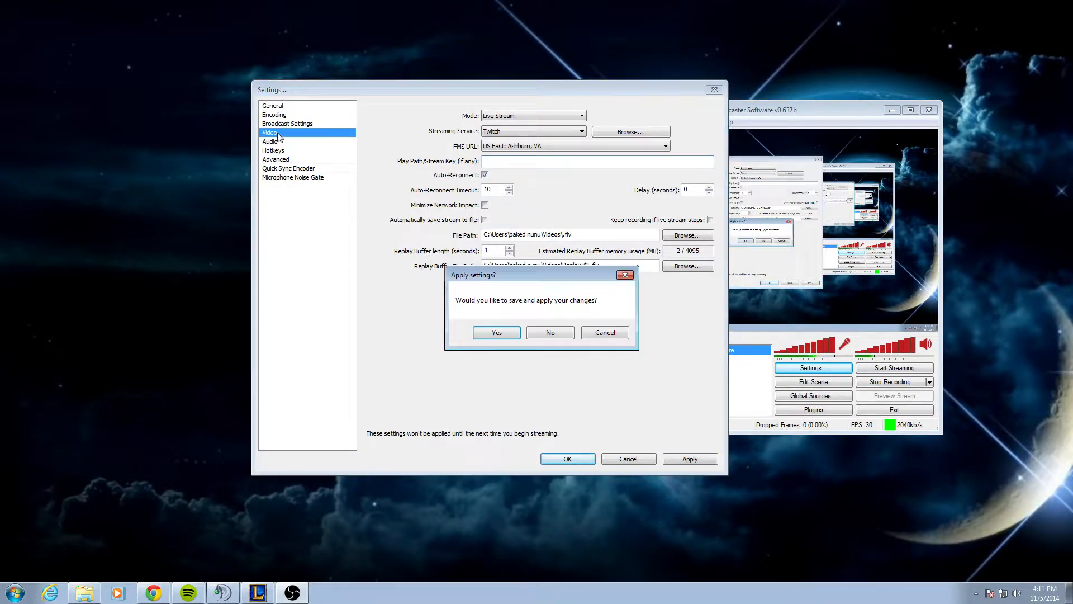
{"action": "left_click", "coordinate": [554, 334]}
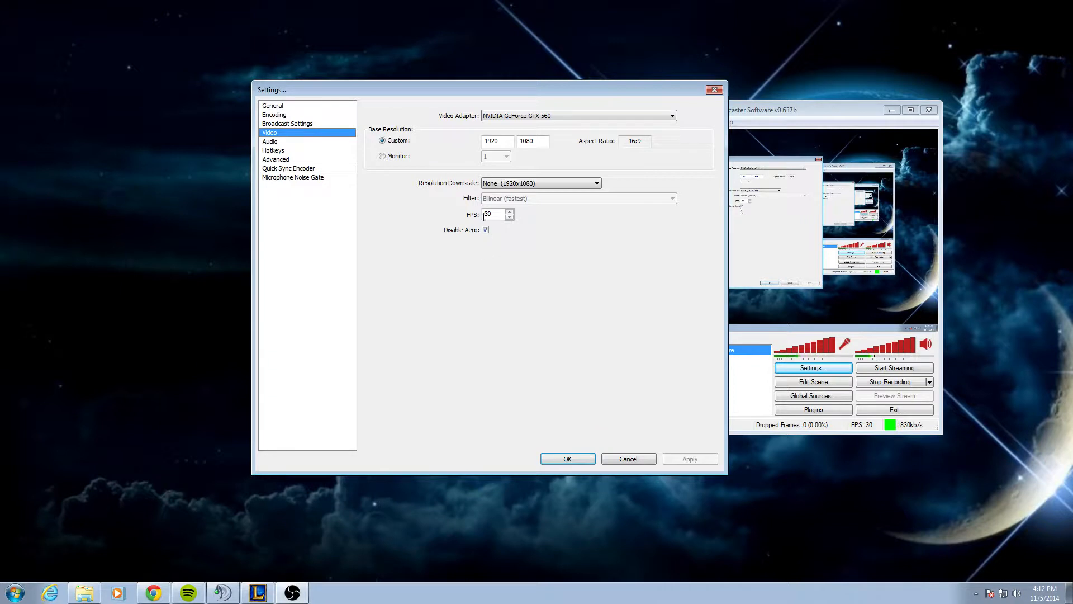
- Review the audio, hotkey and advanced settings in OBS
{"action": "left_click", "coordinate": [283, 142]}
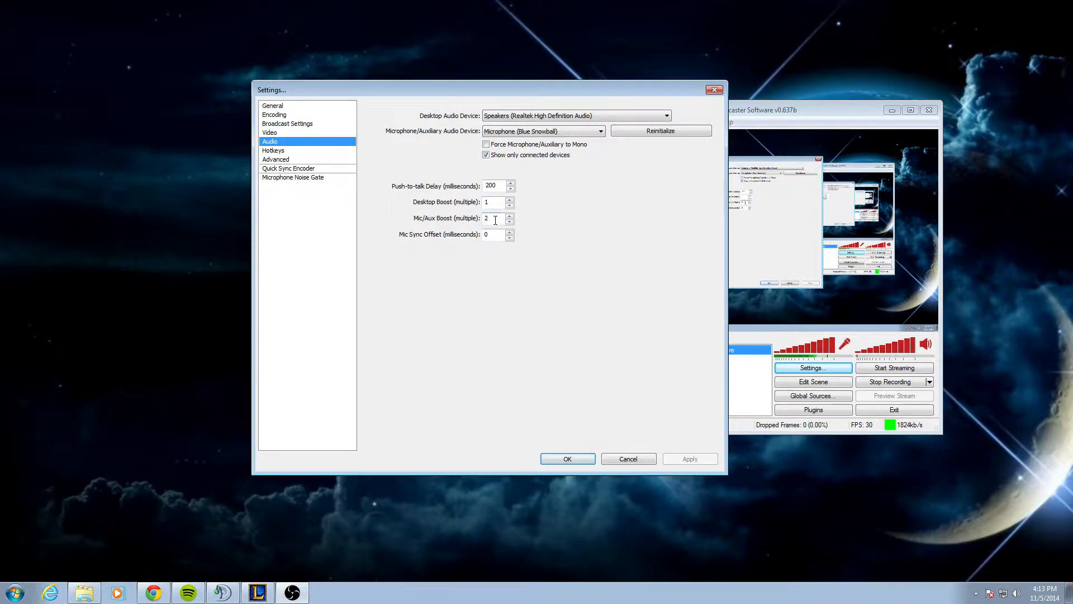
{"action": "left_click", "coordinate": [276, 152]}
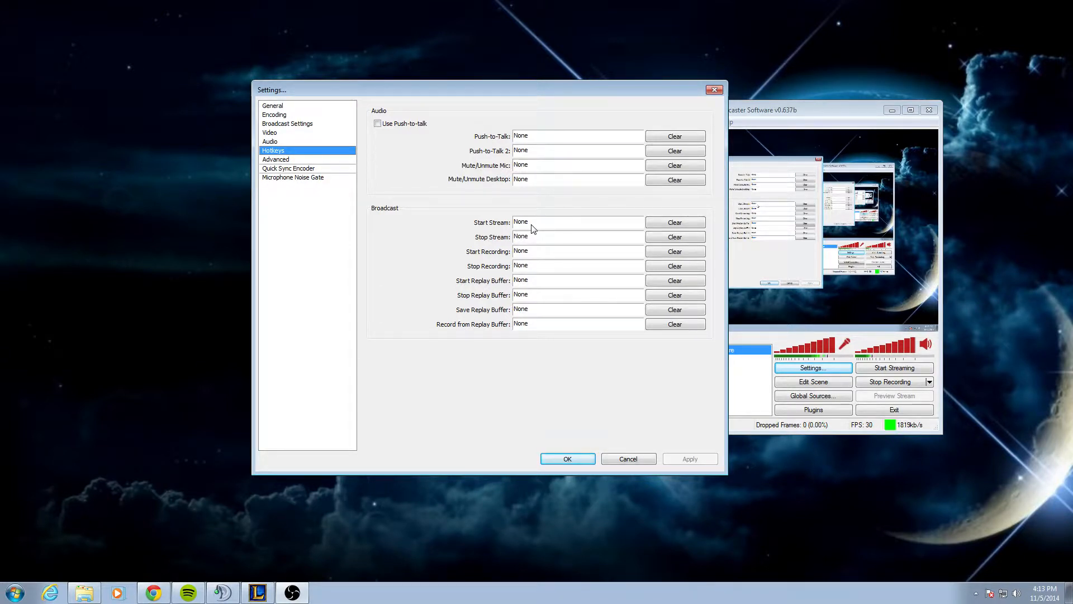
{"action": "left_click", "coordinate": [287, 161]}
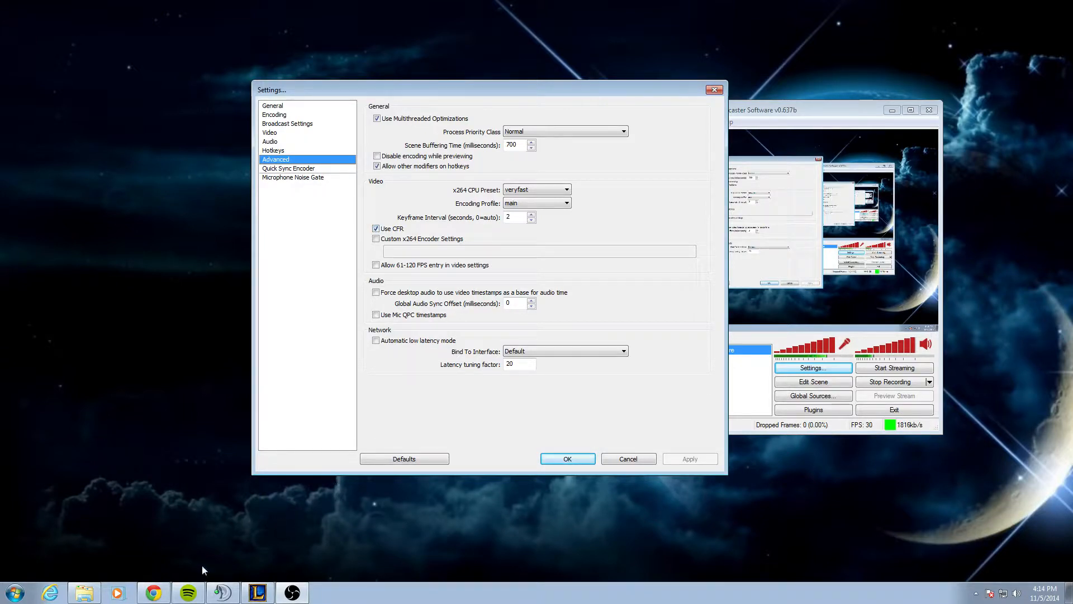
- Switch to Chrome and view the stream configuration quality notice on the Twitch dashboard's Live page
{"action": "left_click", "coordinate": [157, 589]}
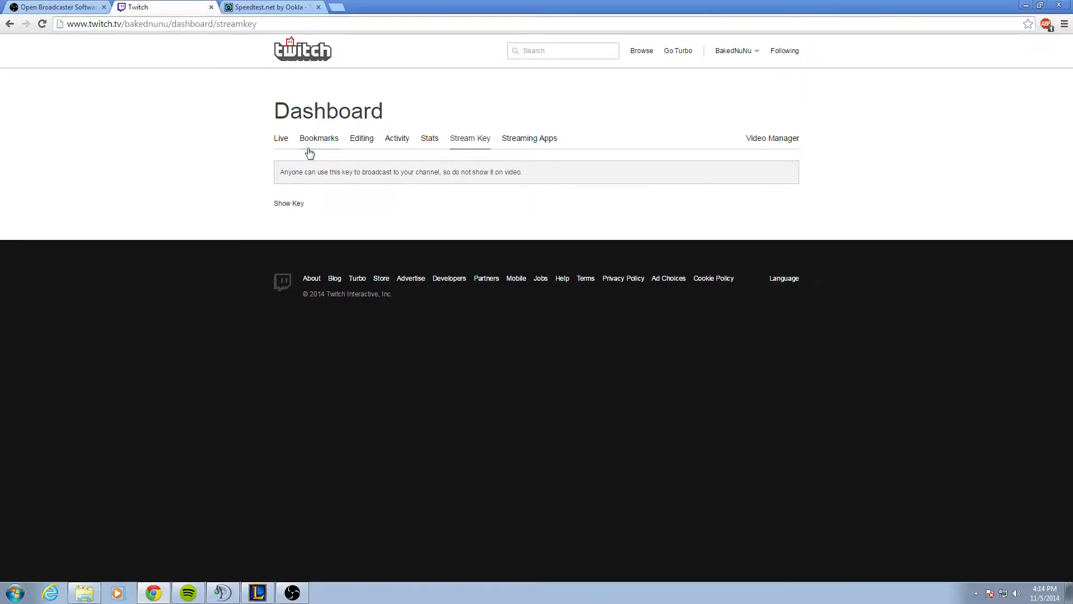
{"action": "left_click", "coordinate": [277, 140]}
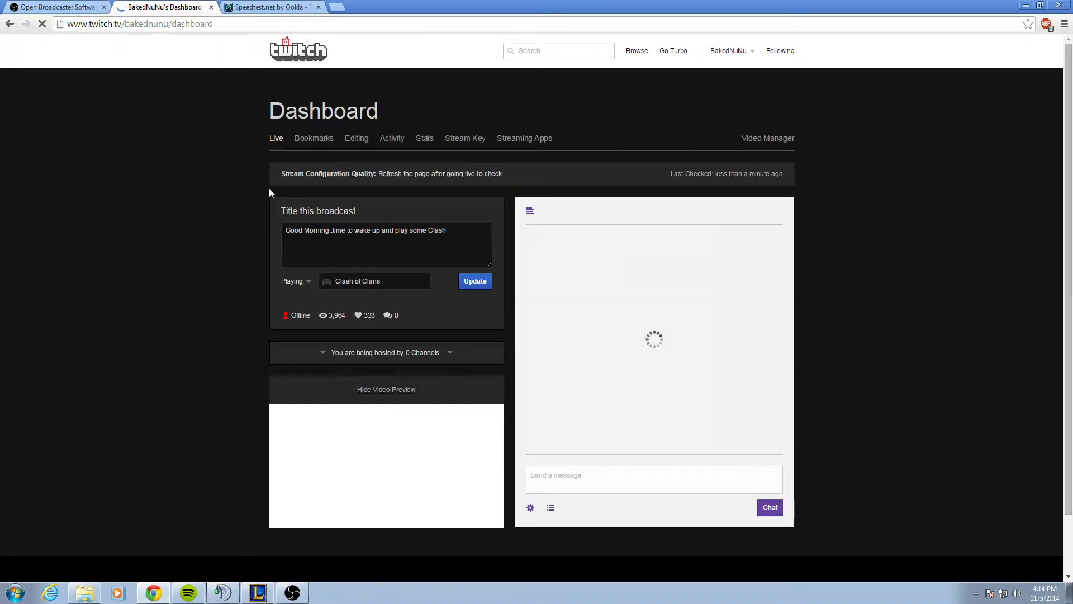
{"action": "left_click_drag", "start_coordinate": [365, 153], "coordinate": [209, 273]}
{"action": "left_click", "coordinate": [209, 274]}
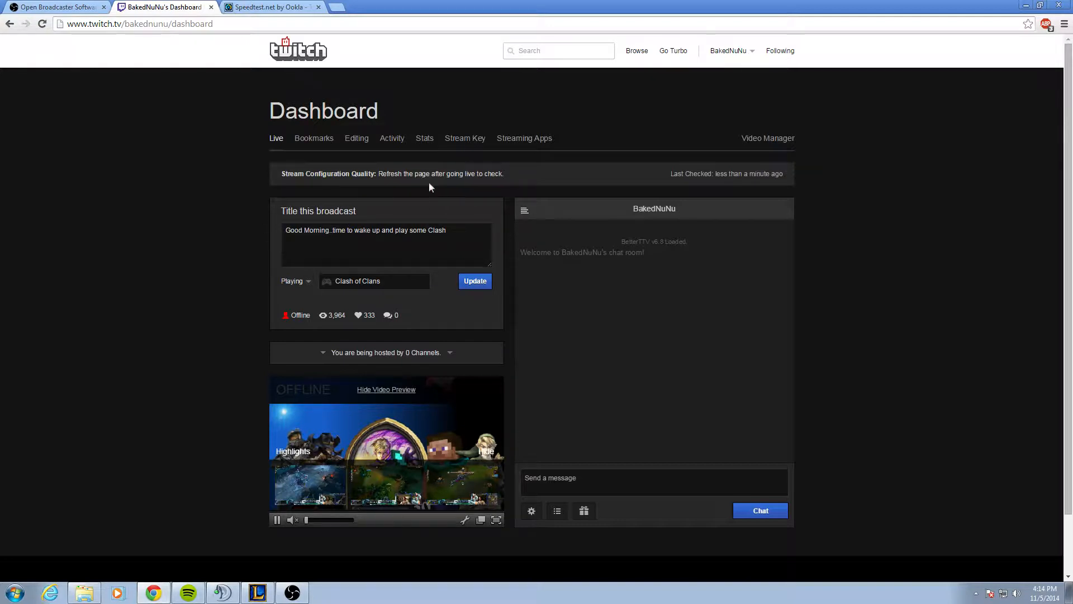
- Switch back to OBS and view the x264 CPU preset options in the advanced settings, keeping veryfast
{"action": "left_click", "coordinate": [1026, 5]}
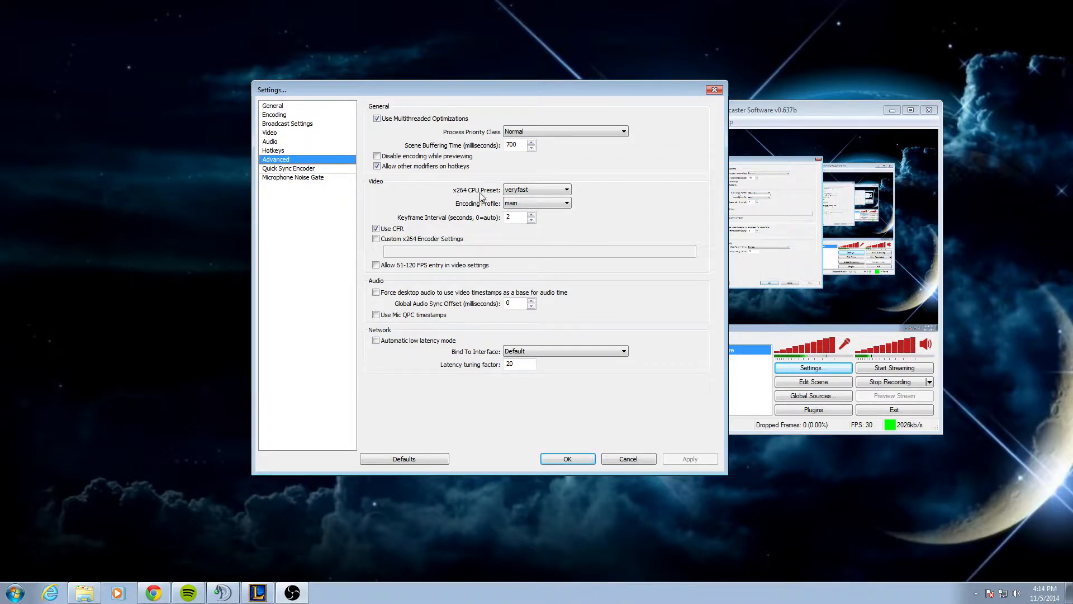
{"action": "left_click", "coordinate": [528, 191]}
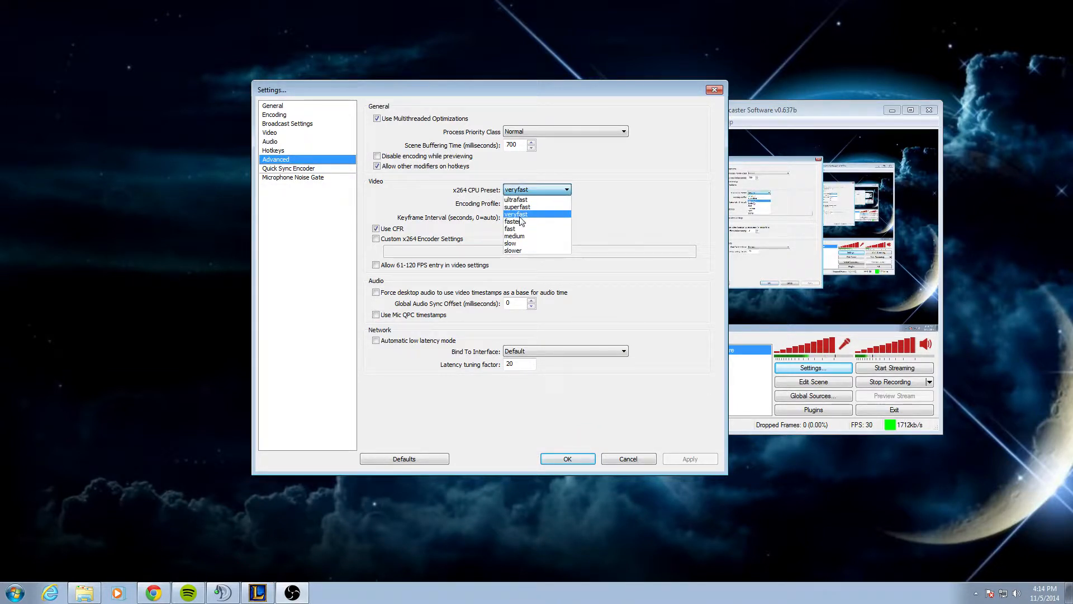
{"action": "left_click", "coordinate": [608, 201]}
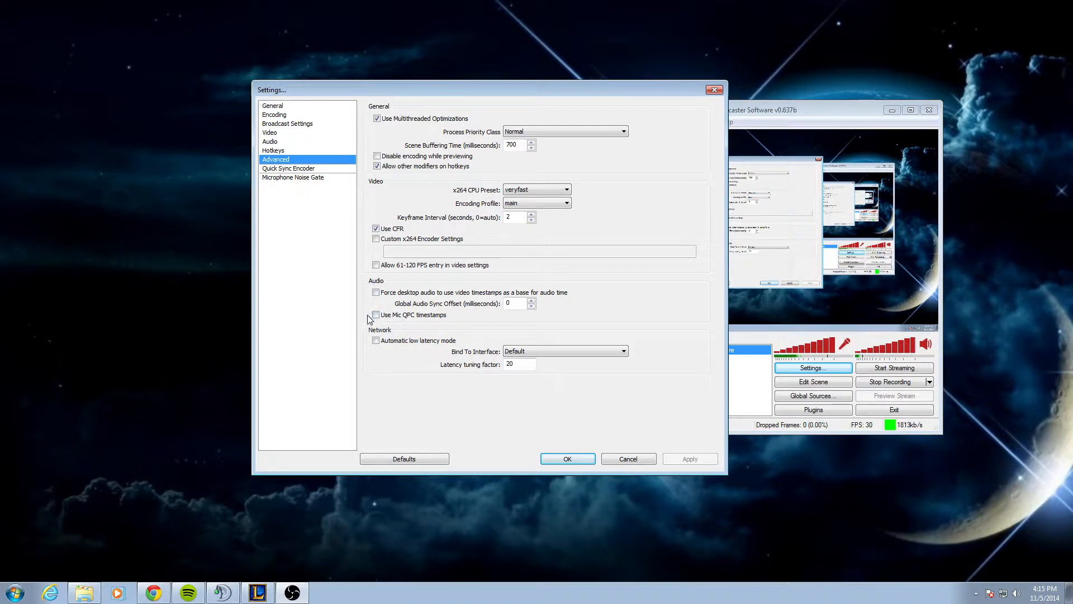
- Review the Quick Sync Encoder settings and check which encoder is selected in the encoding settings
{"action": "left_click", "coordinate": [306, 169]}
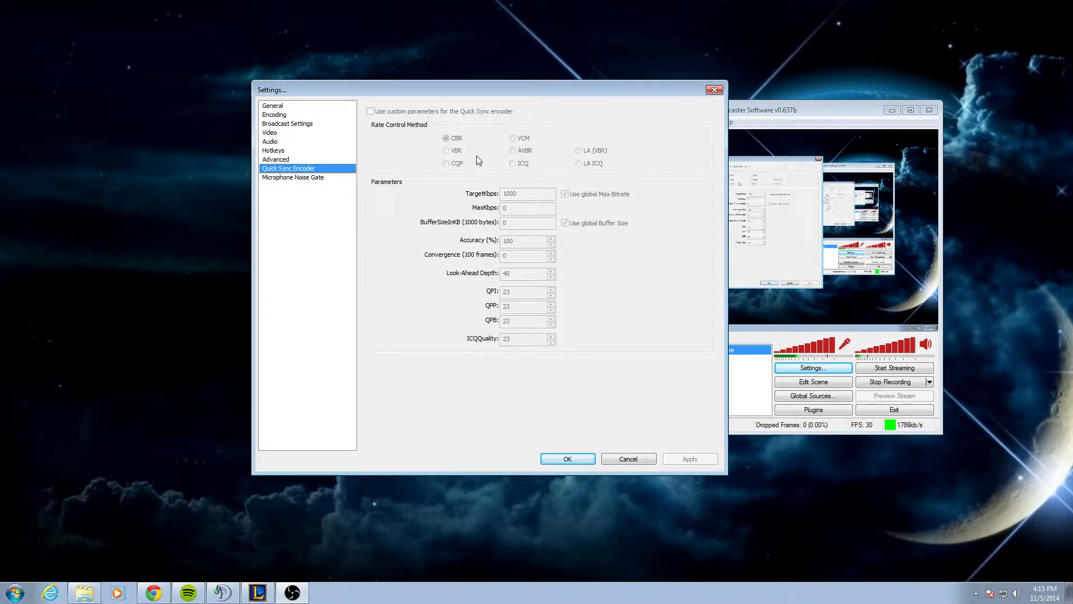
{"action": "left_click", "coordinate": [284, 116]}
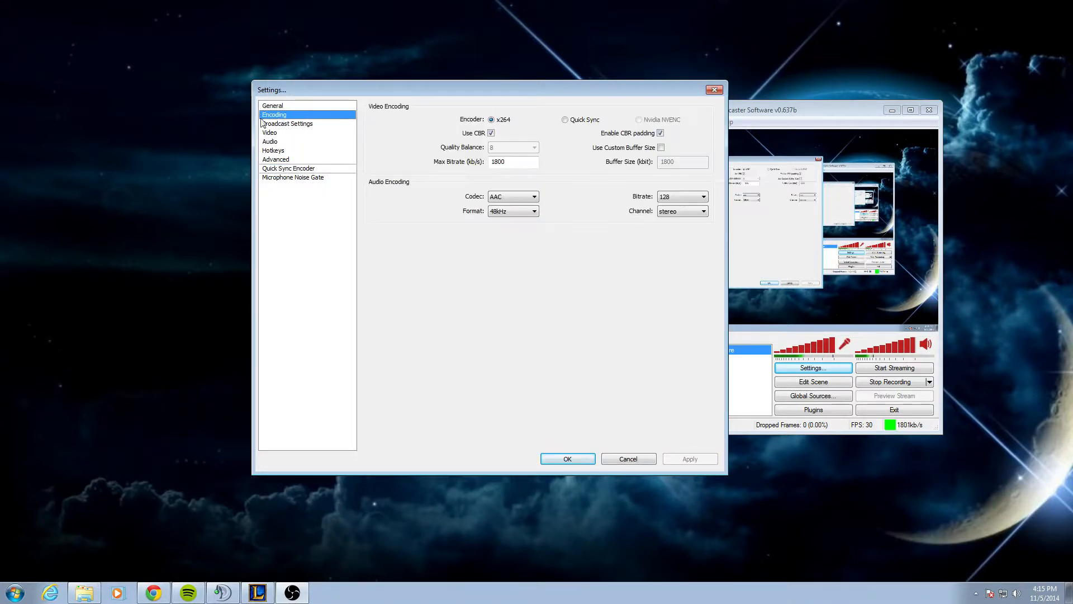
{"action": "left_click", "coordinate": [292, 169]}
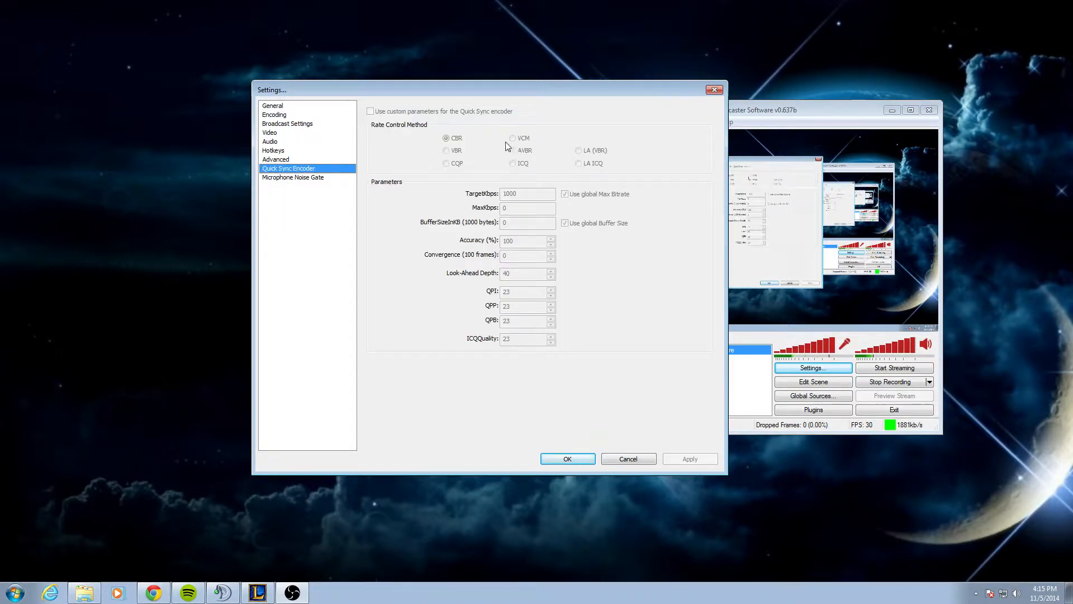
- Try the microphone noise gate with a close threshold of -39 dB, and close the settings without saving
{"action": "left_click", "coordinate": [306, 178]}
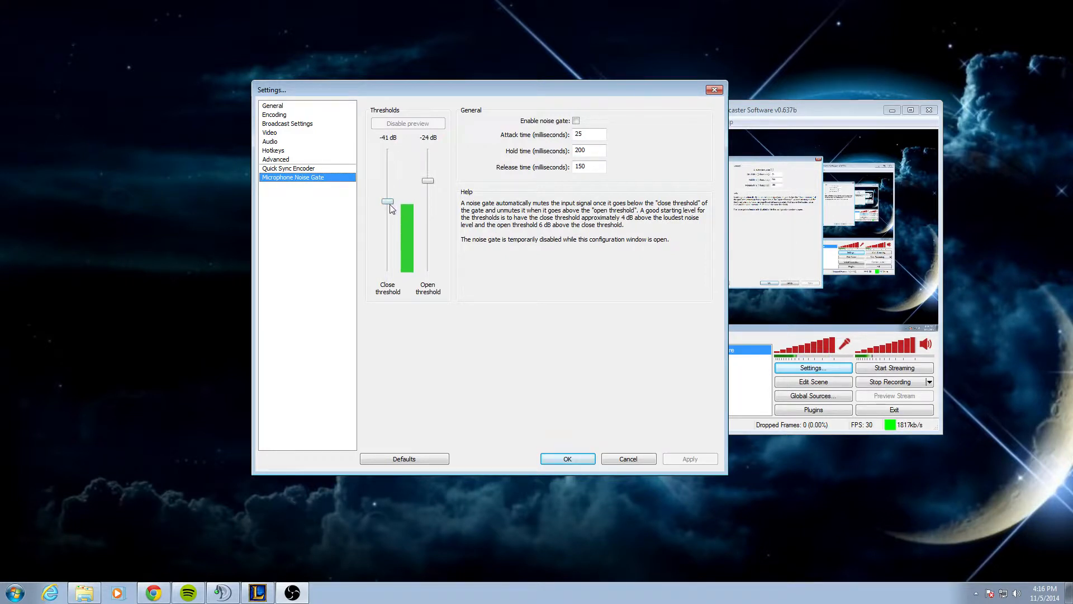
{"action": "left_click_drag", "start_coordinate": [390, 204], "coordinate": [390, 203]}
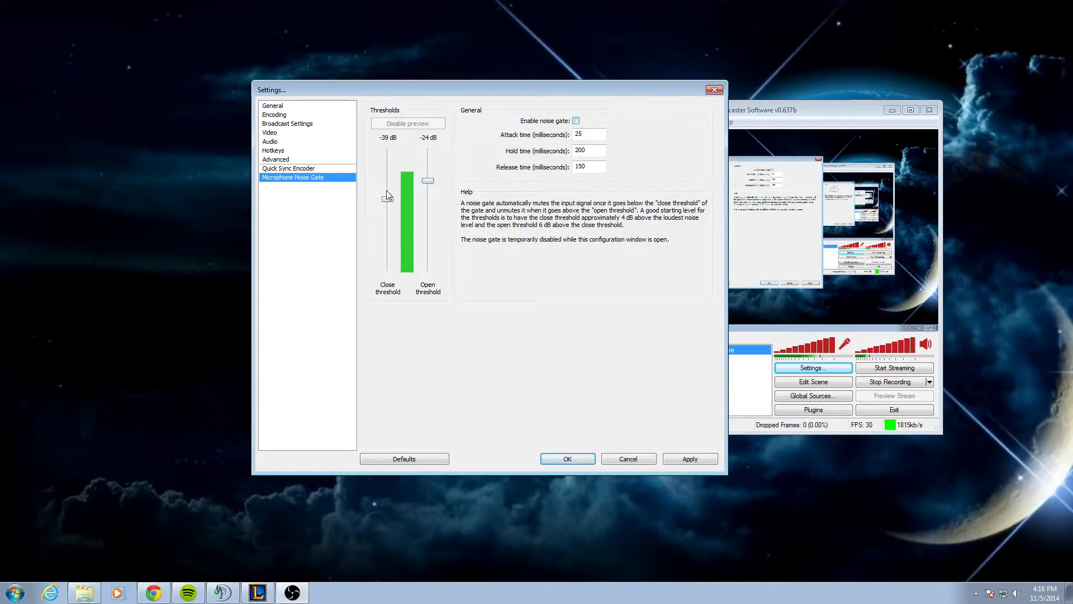
{"action": "left_click", "coordinate": [576, 122]}
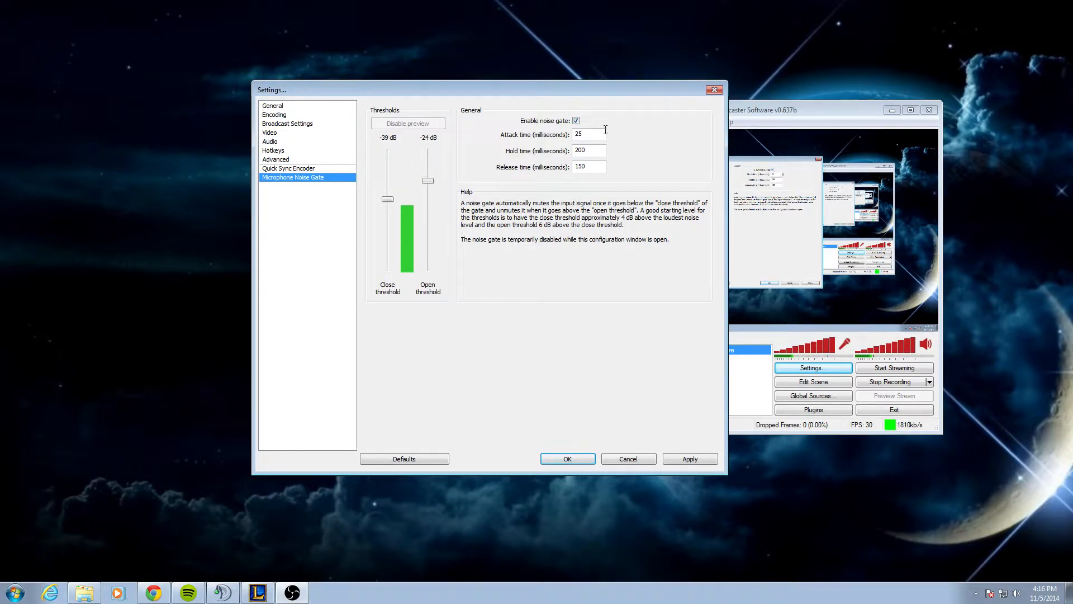
{"action": "left_click", "coordinate": [575, 120]}
{"action": "left_click", "coordinate": [619, 459]}
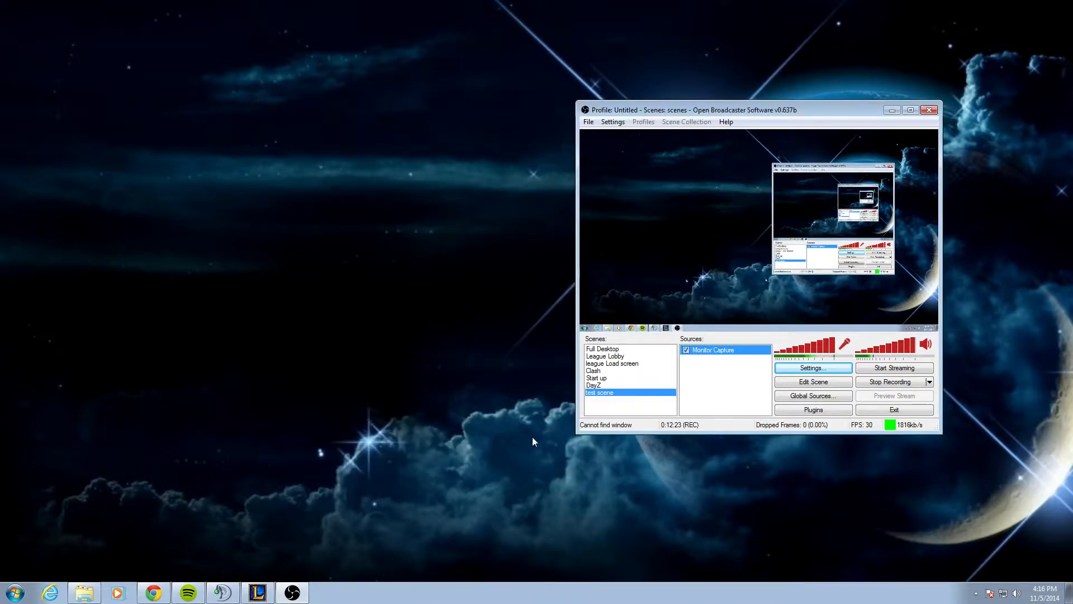
- Move the OBS window toward the middle of the desktop and view the global sources available for the test scene
{"action": "left_click_drag", "start_coordinate": [767, 110], "coordinate": [502, 136]}
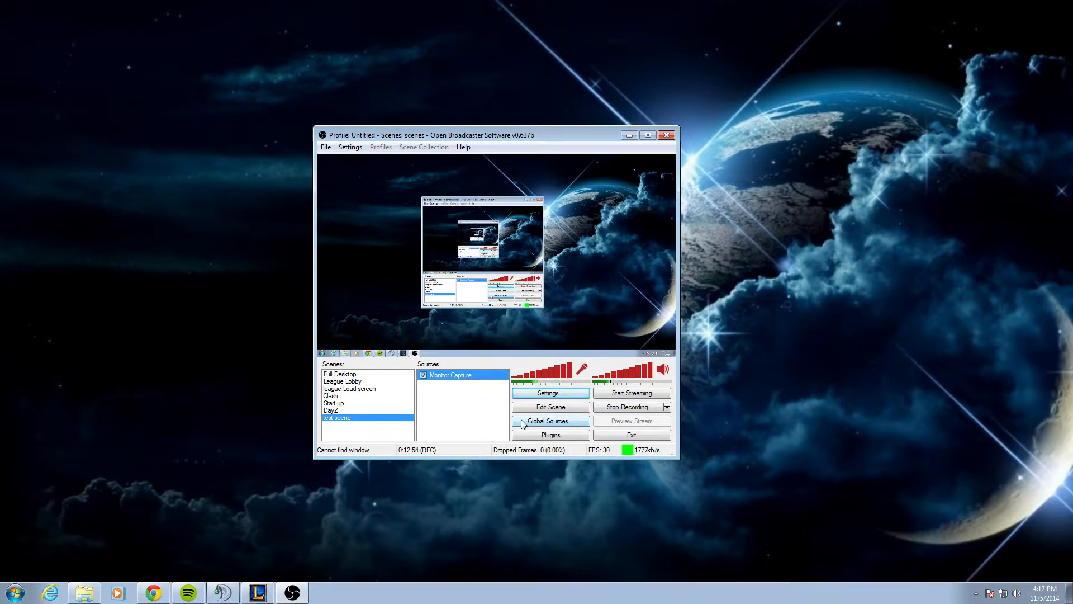
{"action": "right_click", "coordinate": [438, 395]}
{"action": "mouse_move", "coordinate": [484, 405]}
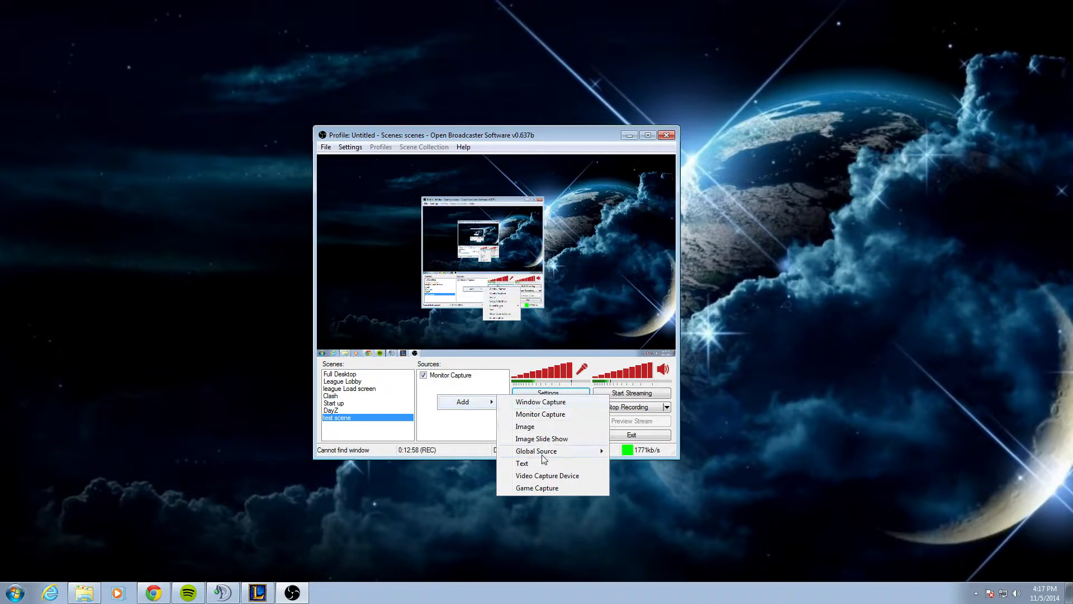
{"action": "mouse_move", "coordinate": [545, 450]}
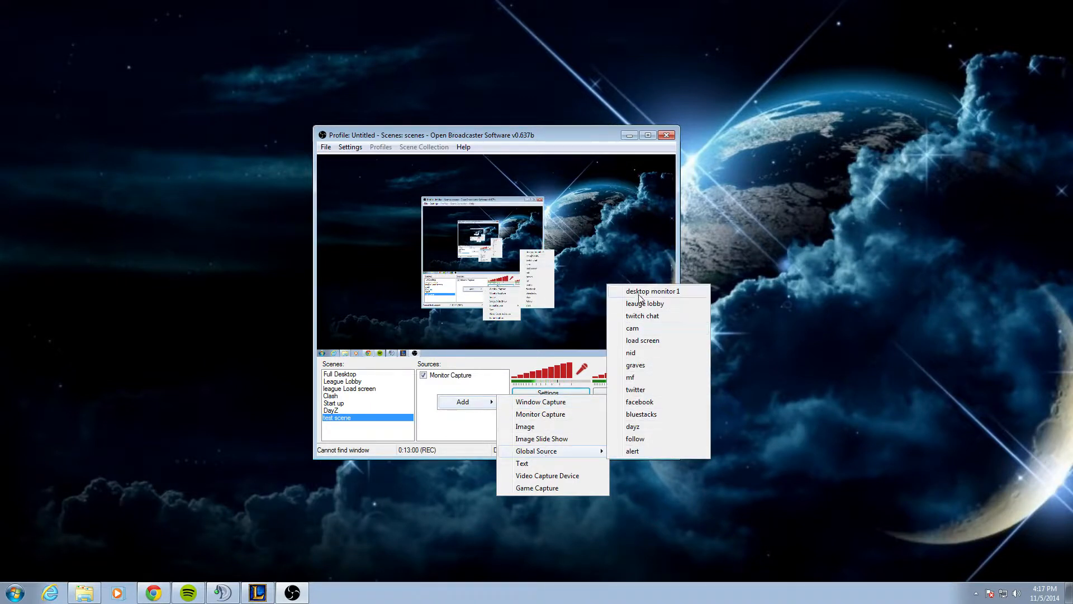
{"action": "left_click", "coordinate": [744, 427]}
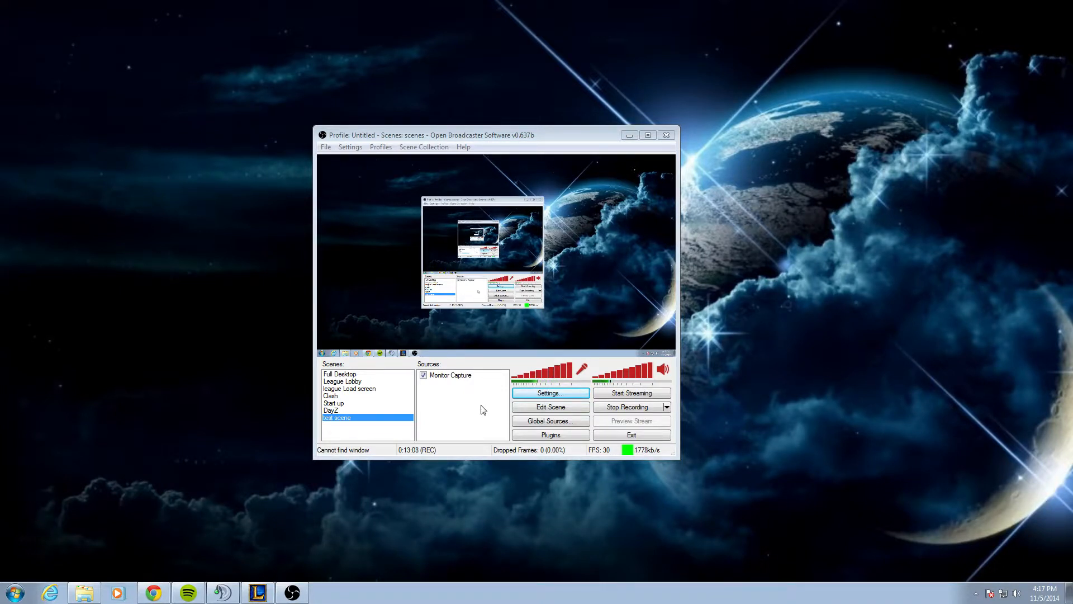
- Start adding a global video capture device source named webtest
{"action": "left_click", "coordinate": [547, 421]}
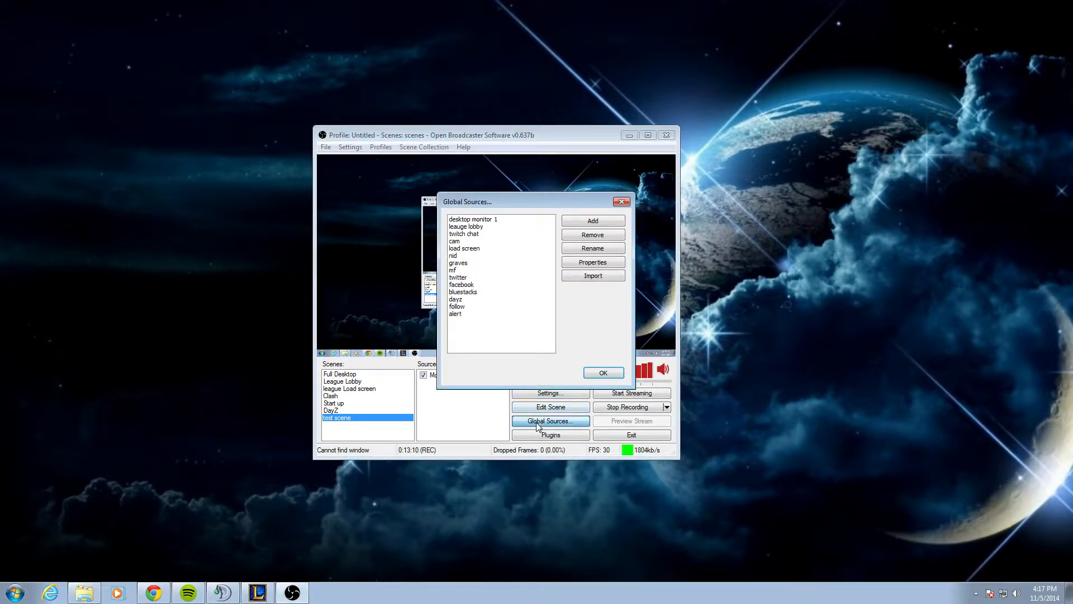
{"action": "left_click", "coordinate": [474, 314]}
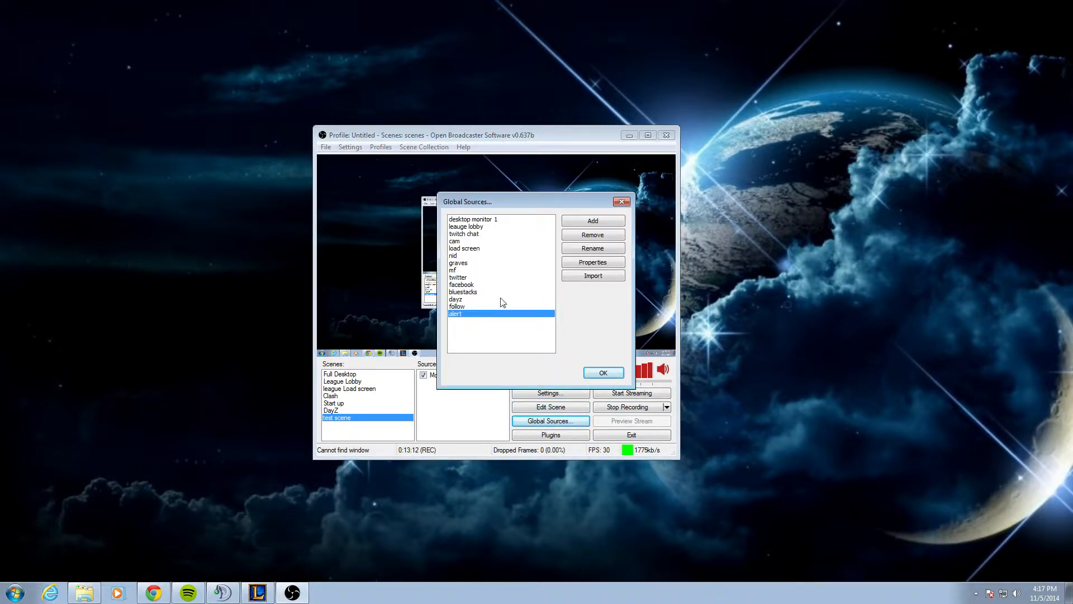
{"action": "left_click", "coordinate": [592, 223]}
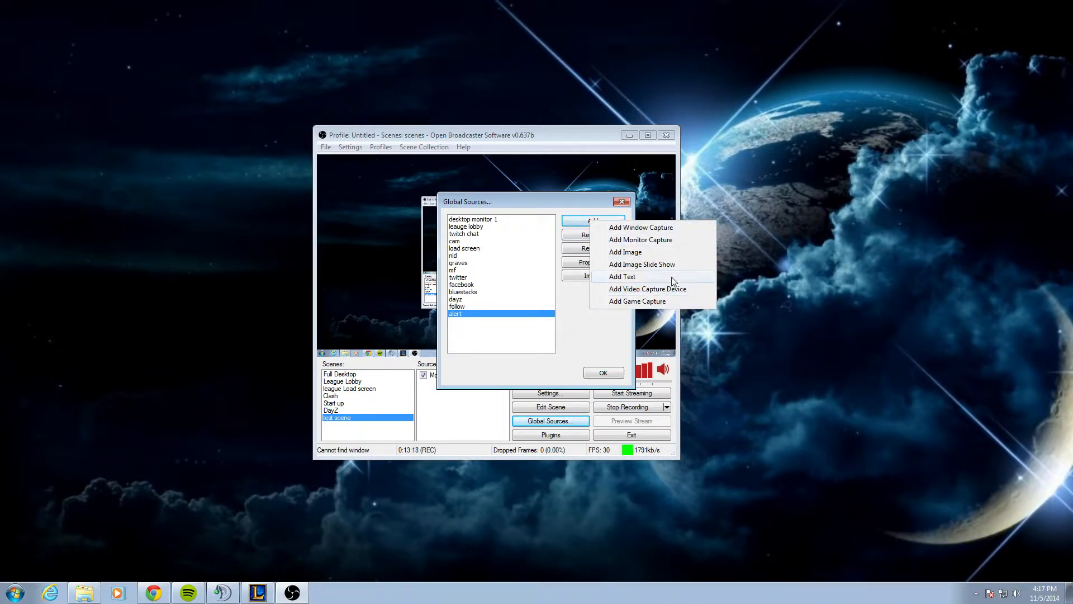
{"action": "left_click", "coordinate": [632, 299]}
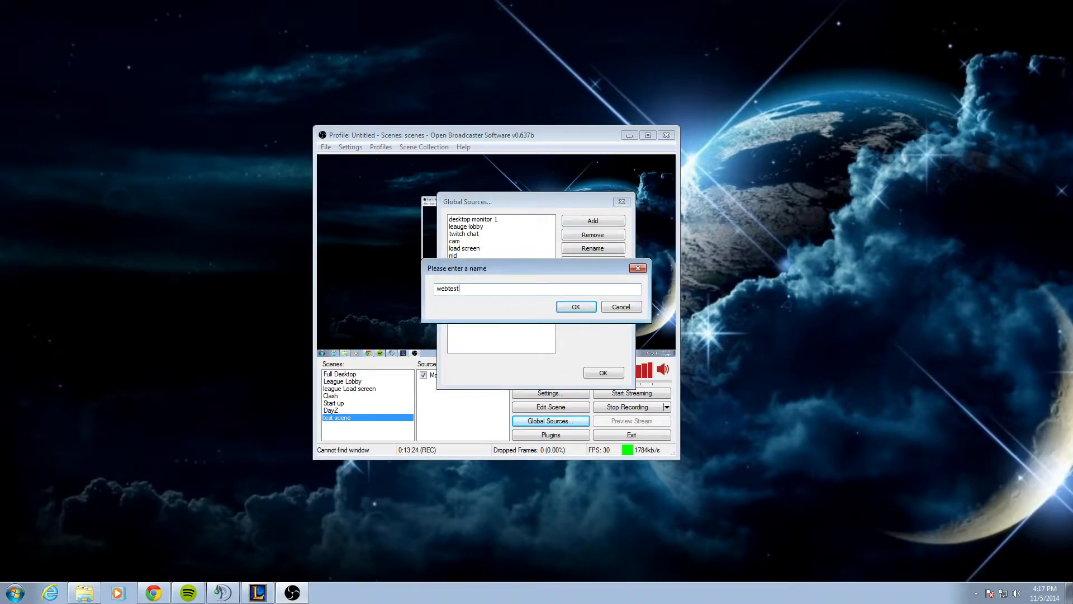
{"action": "left_click", "coordinate": [579, 307]}
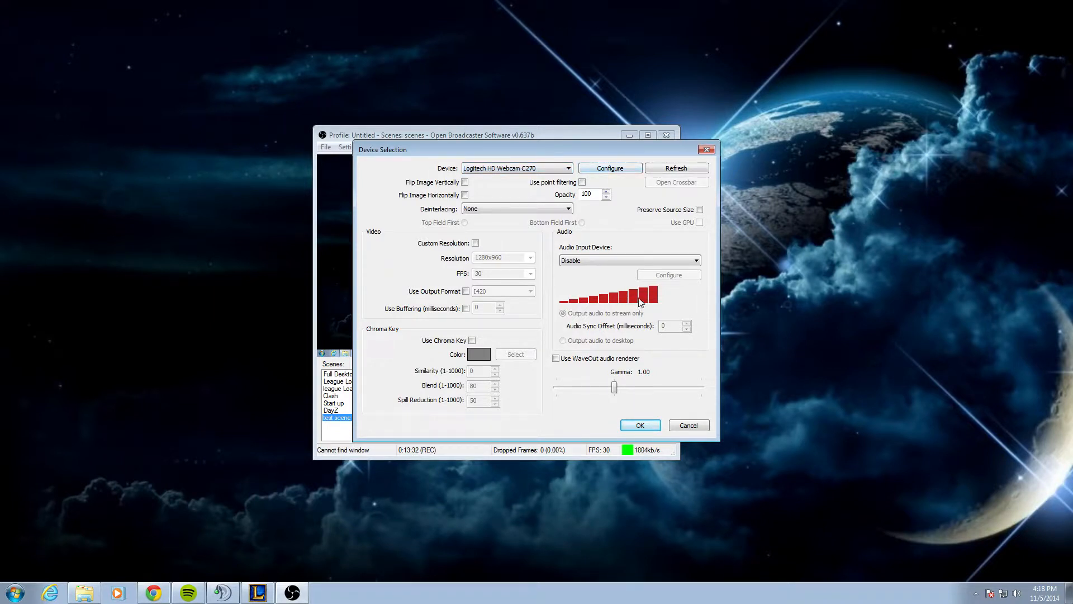
- Check the audio input devices for the Logitech HD Webcam C270, leaving audio disabled, and try the chroma key option
{"action": "left_click", "coordinate": [588, 260]}
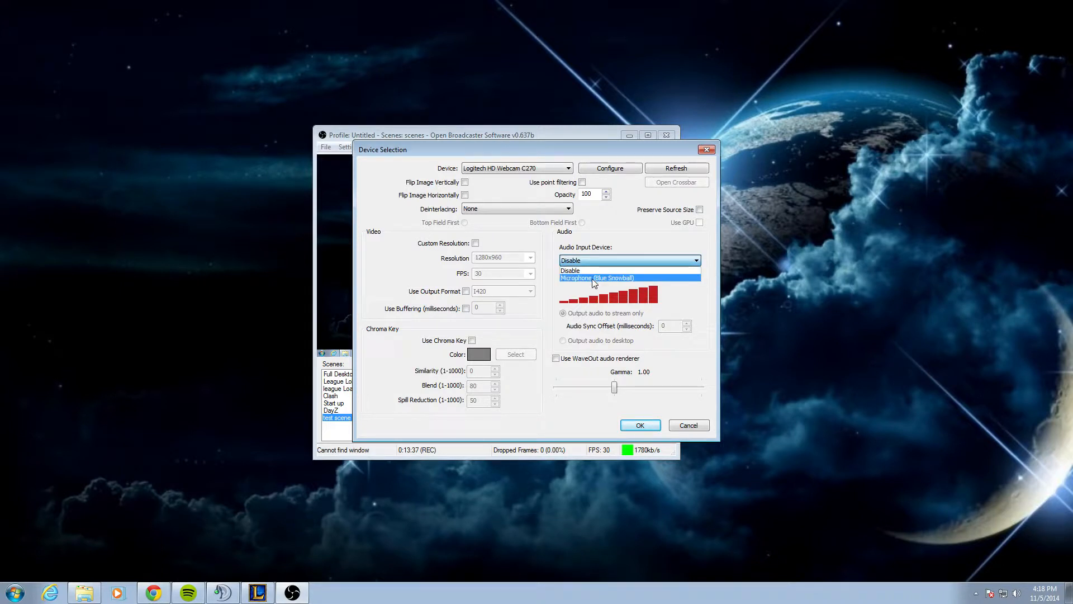
{"action": "left_click", "coordinate": [592, 277]}
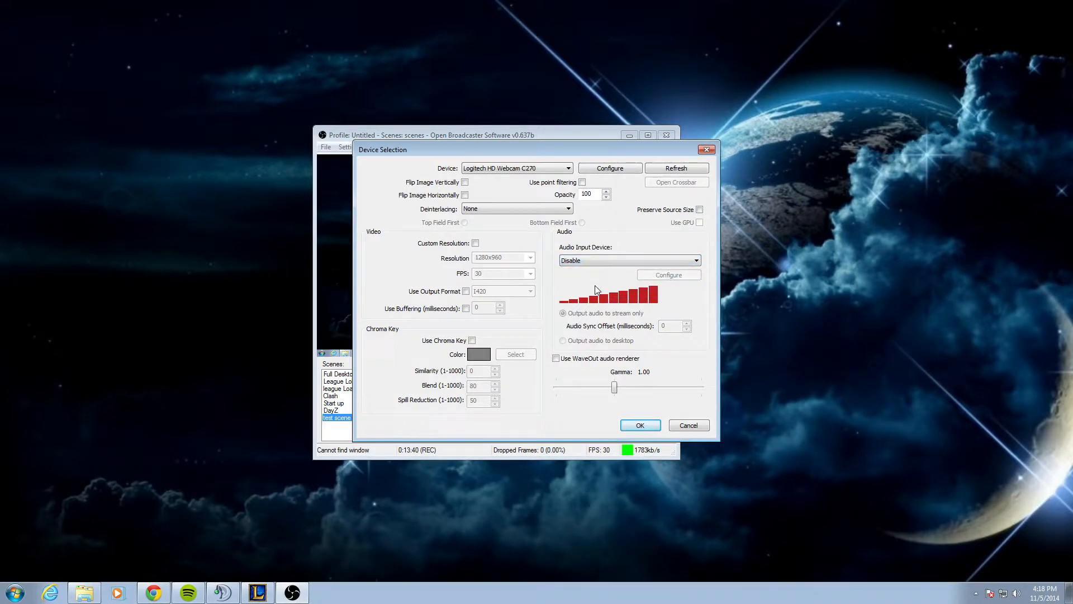
{"action": "left_click", "coordinate": [473, 340]}
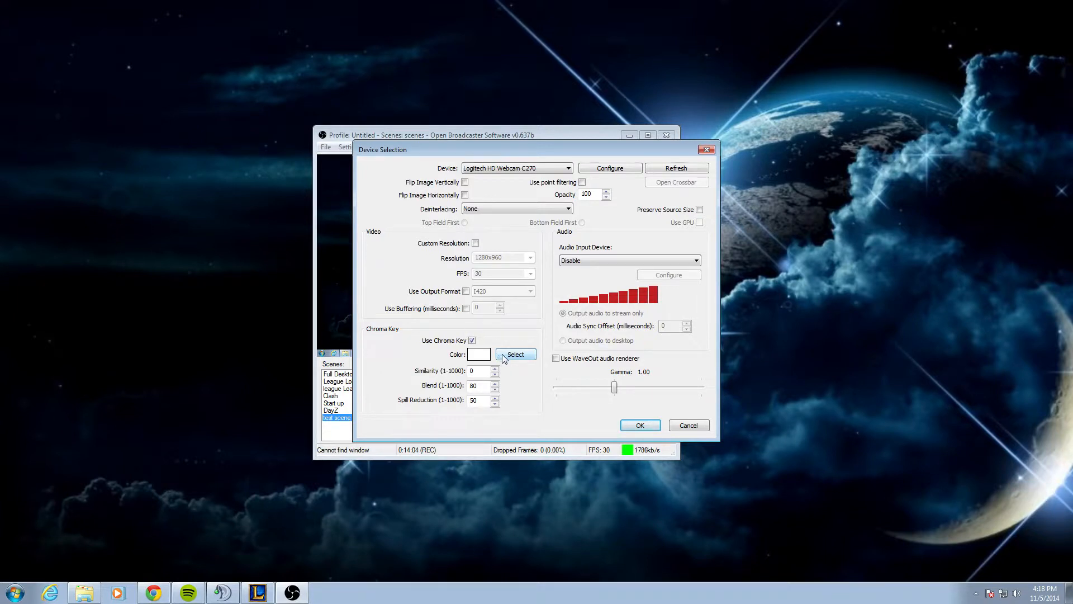
{"action": "left_click", "coordinate": [473, 341]}
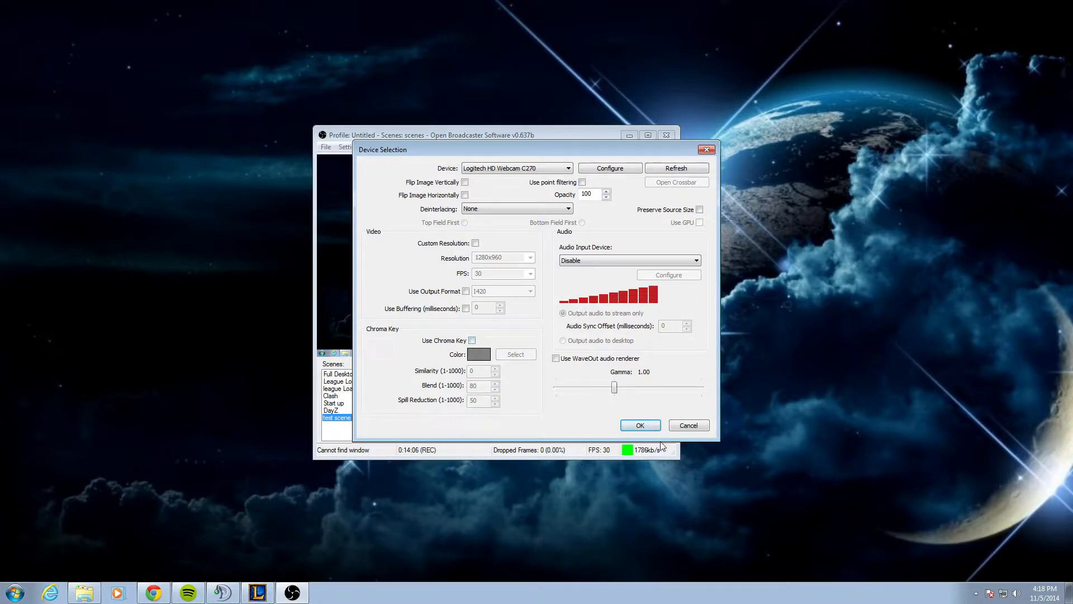
- Try to save the Logitech HD Webcam C270 as a global source, and cancel the device selection
{"action": "left_click", "coordinate": [640, 425]}
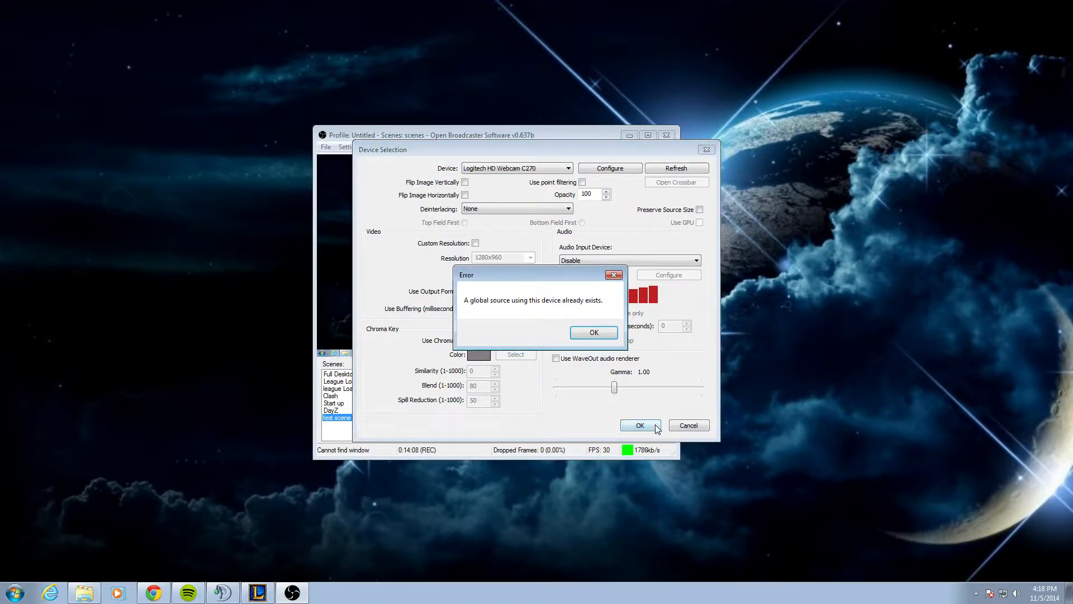
{"action": "left_click", "coordinate": [594, 334]}
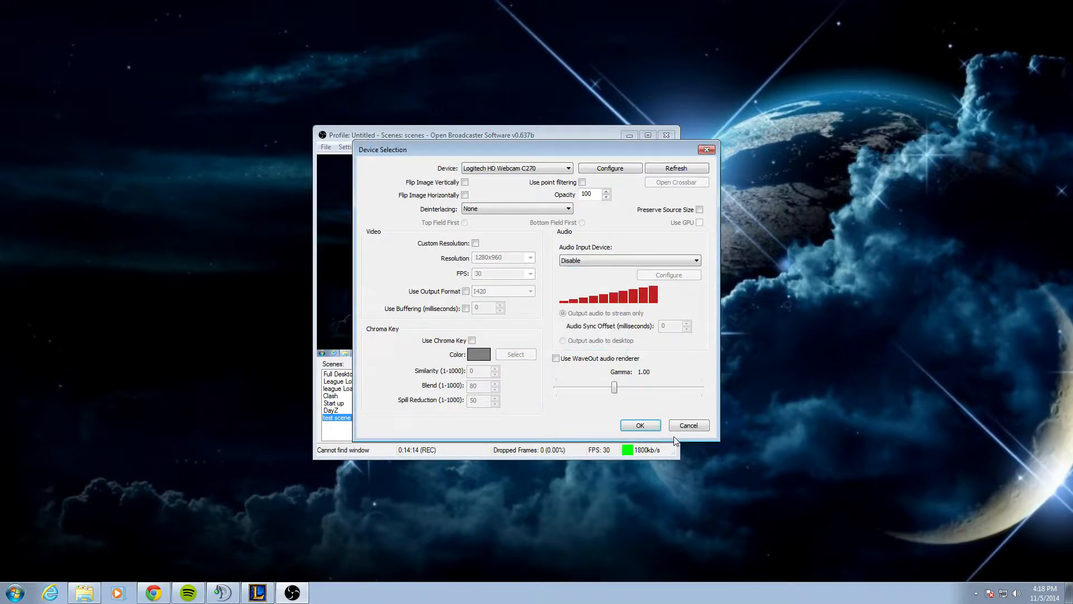
{"action": "left_click", "coordinate": [638, 426]}
{"action": "left_click", "coordinate": [598, 334]}
{"action": "left_click", "coordinate": [690, 429]}
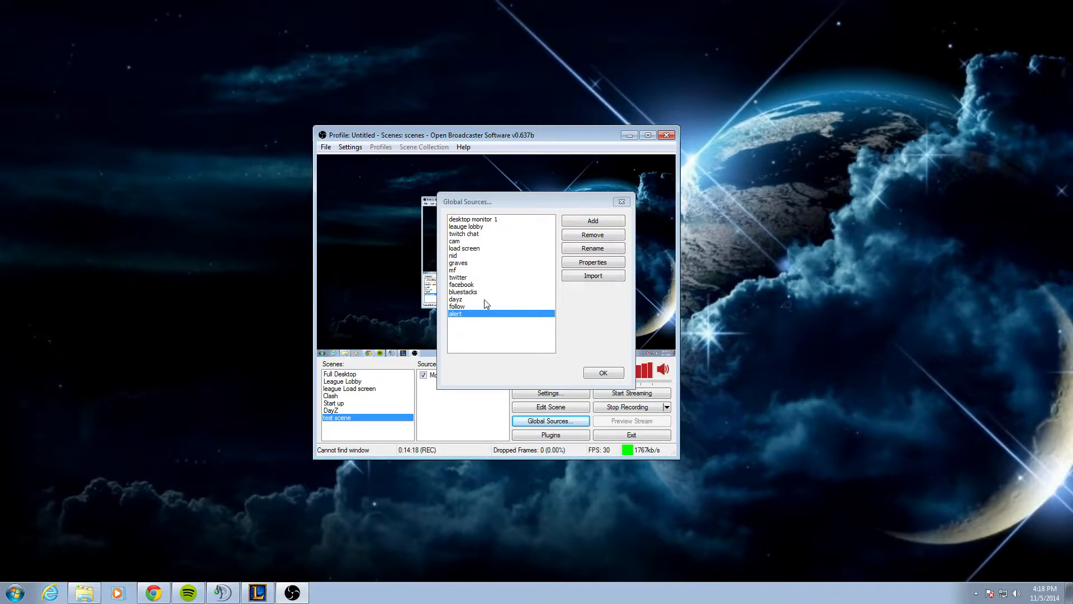
- Review the device properties of the cam global source, accept them, and close the global sources list
{"action": "left_click", "coordinate": [455, 242]}
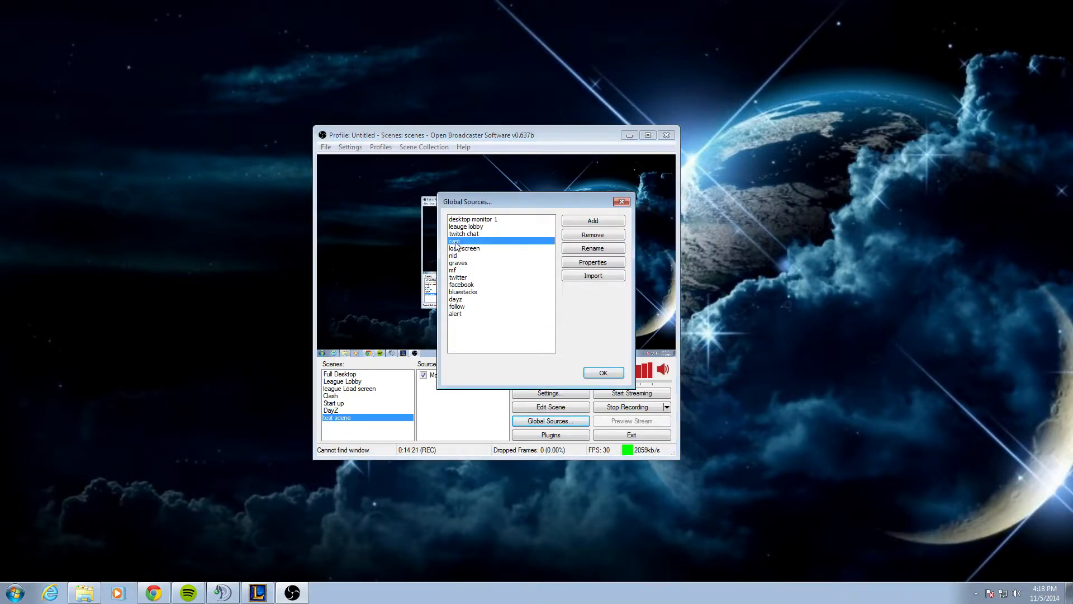
{"action": "left_click", "coordinate": [594, 263]}
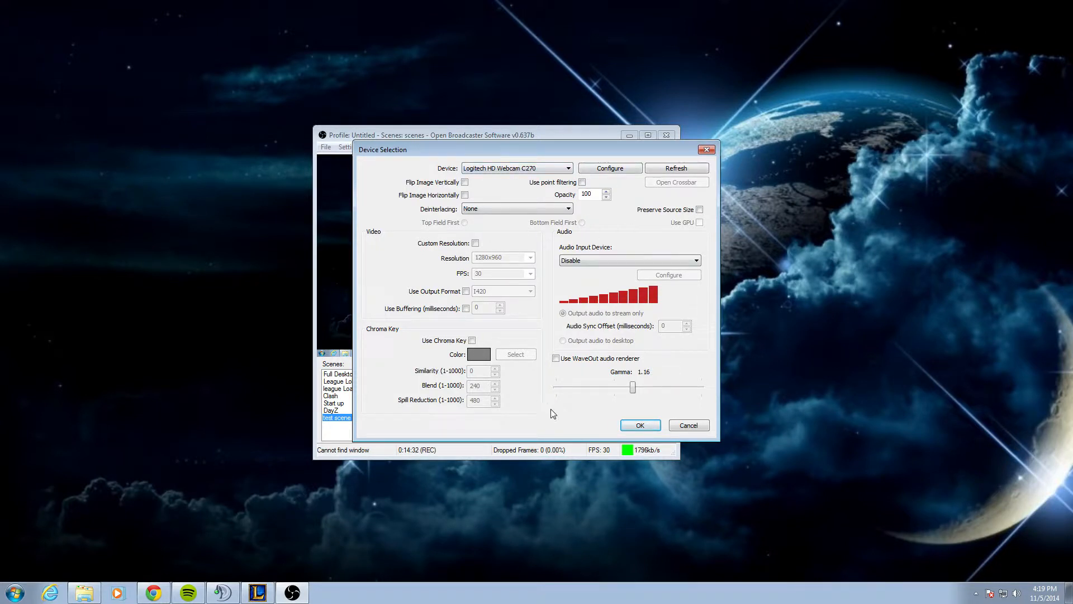
{"action": "left_click", "coordinate": [638, 424]}
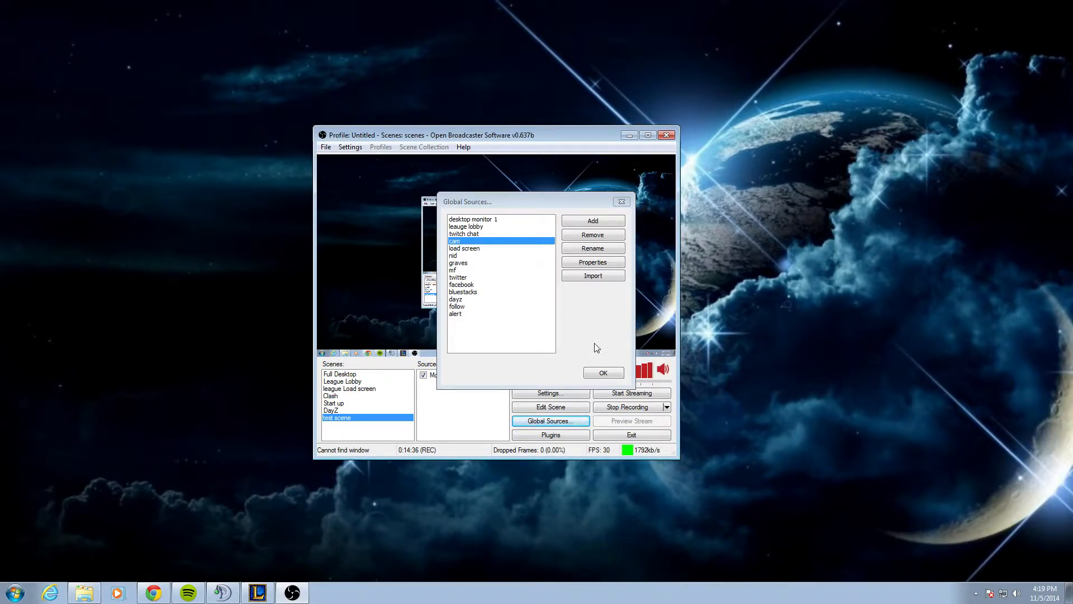
{"action": "left_click", "coordinate": [606, 374]}
- Add the cam global source to the test scene
{"action": "right_click", "coordinate": [434, 392]}
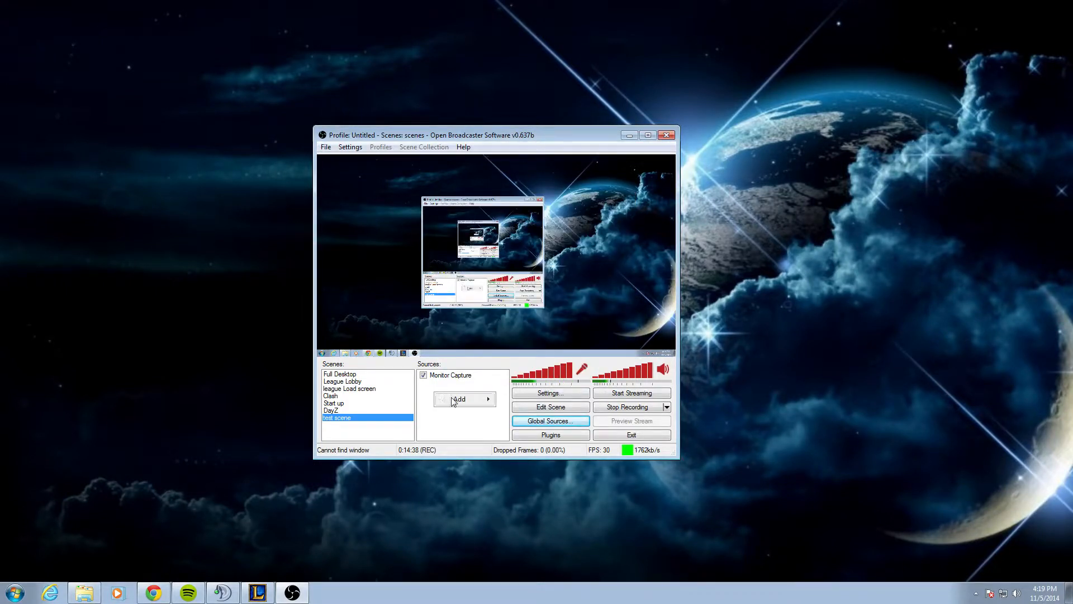
{"action": "mouse_move", "coordinate": [456, 401]}
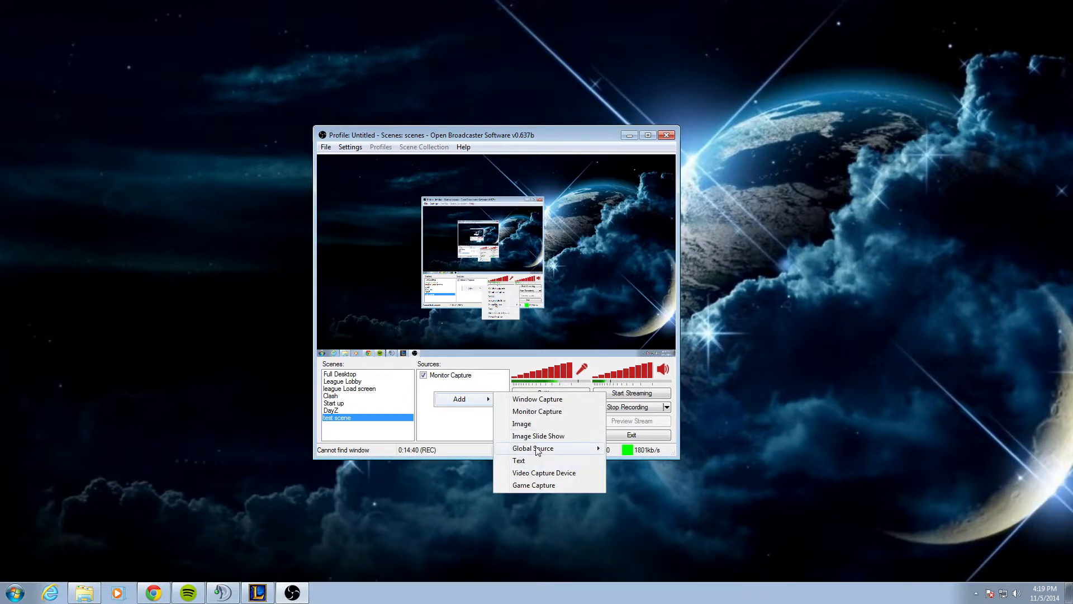
{"action": "mouse_move", "coordinate": [551, 448]}
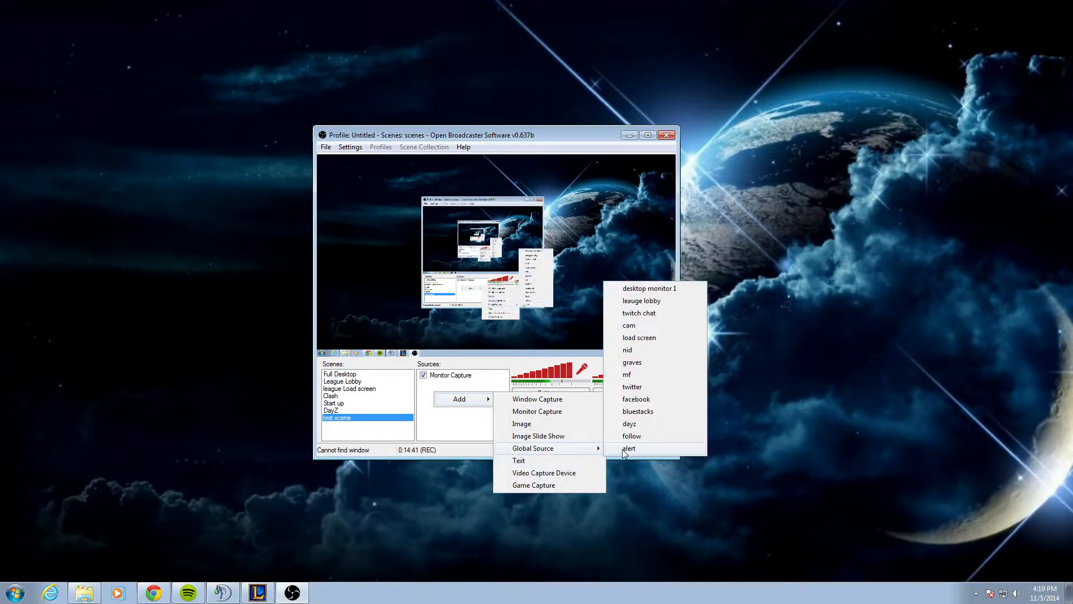
{"action": "left_click", "coordinate": [629, 327]}
{"action": "left_click", "coordinate": [582, 307]}
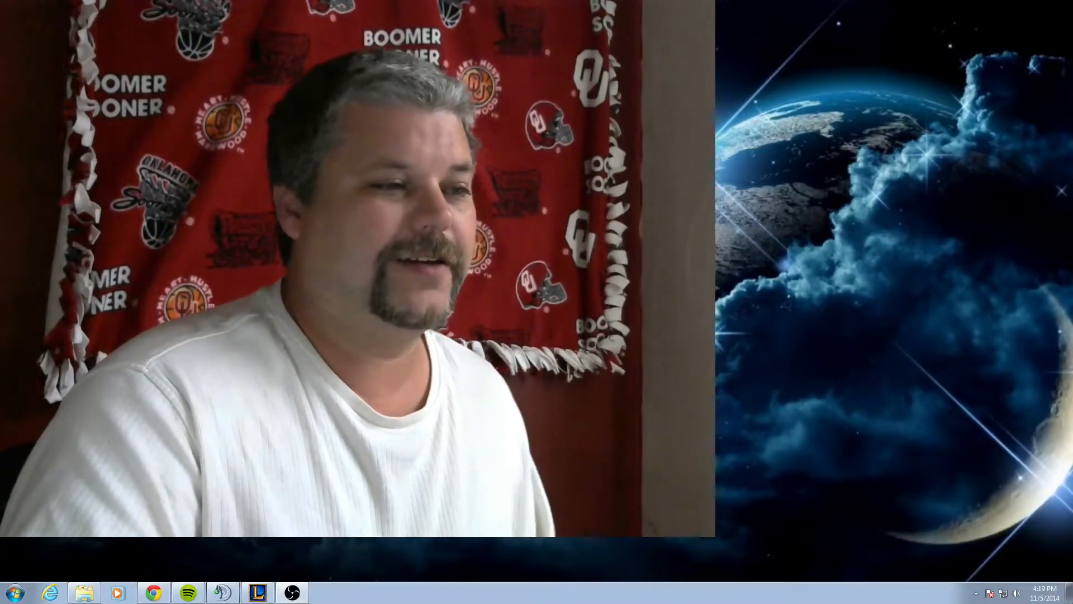
- Shrink the cam source to about a quarter of the preview width and place it in the preview's lower-right corner
{"action": "left_click_drag", "start_coordinate": [556, 333], "coordinate": [480, 277]}
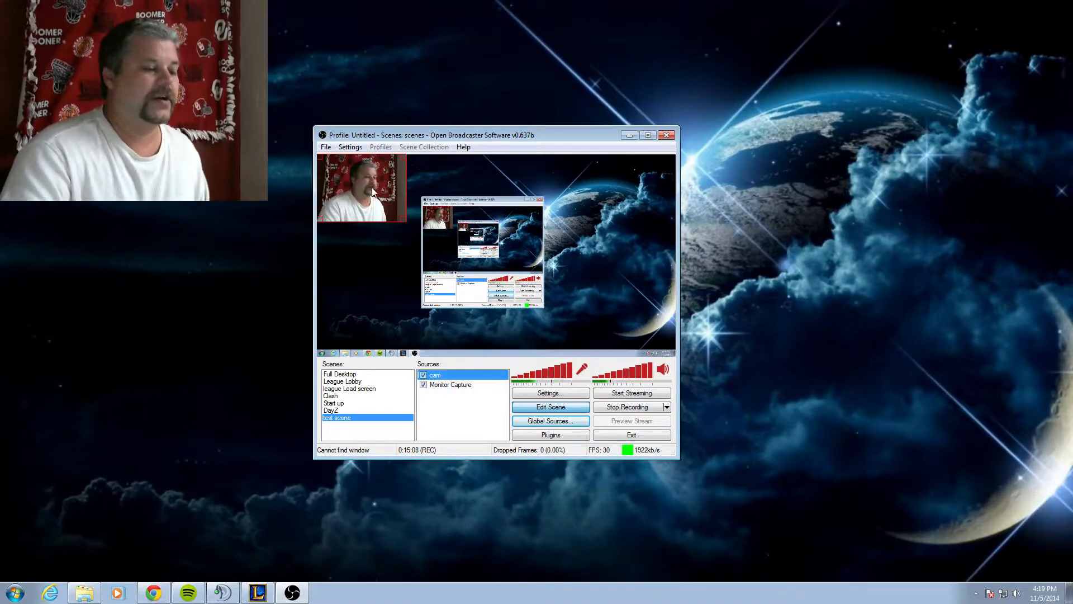
{"action": "left_click_drag", "start_coordinate": [362, 177], "coordinate": [635, 304]}
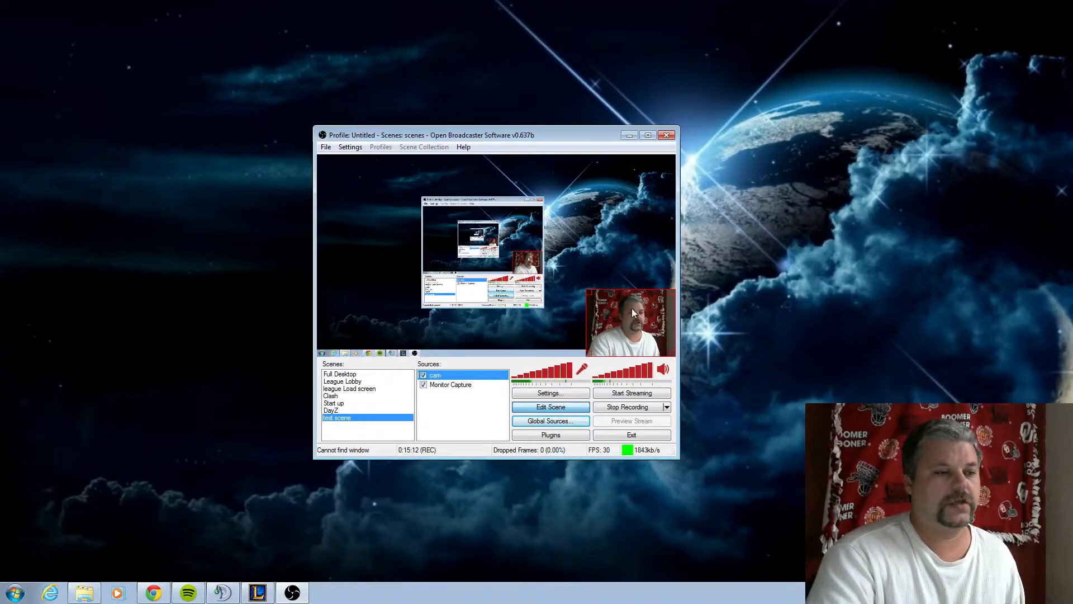
{"action": "left_click", "coordinate": [625, 257]}
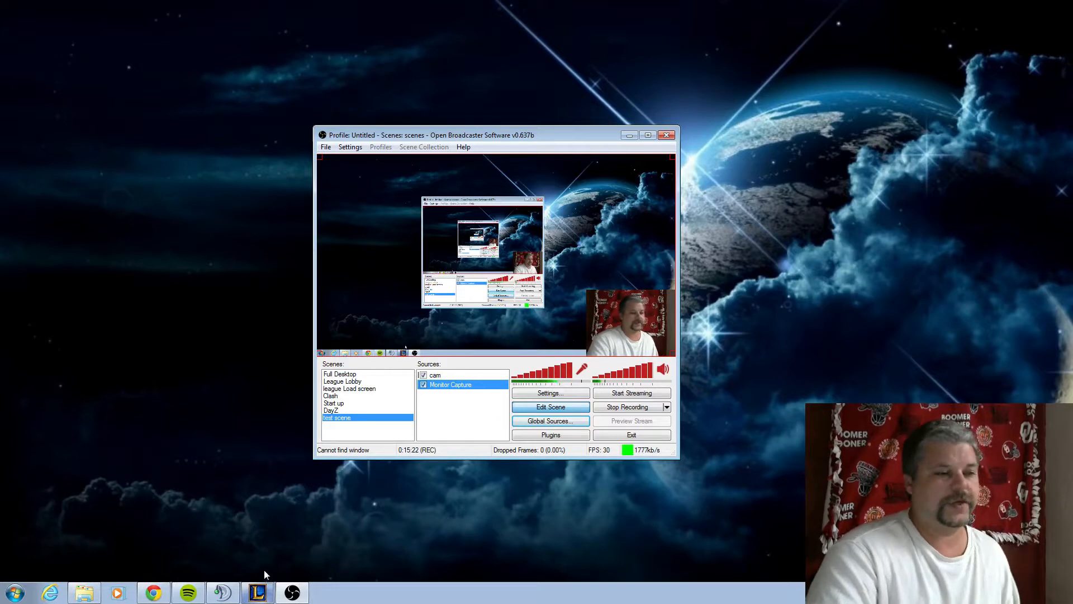
- Bring up the League of Legends client to see it with the webcam overlay, and return to OBS with no source selected
{"action": "left_click", "coordinate": [260, 594]}
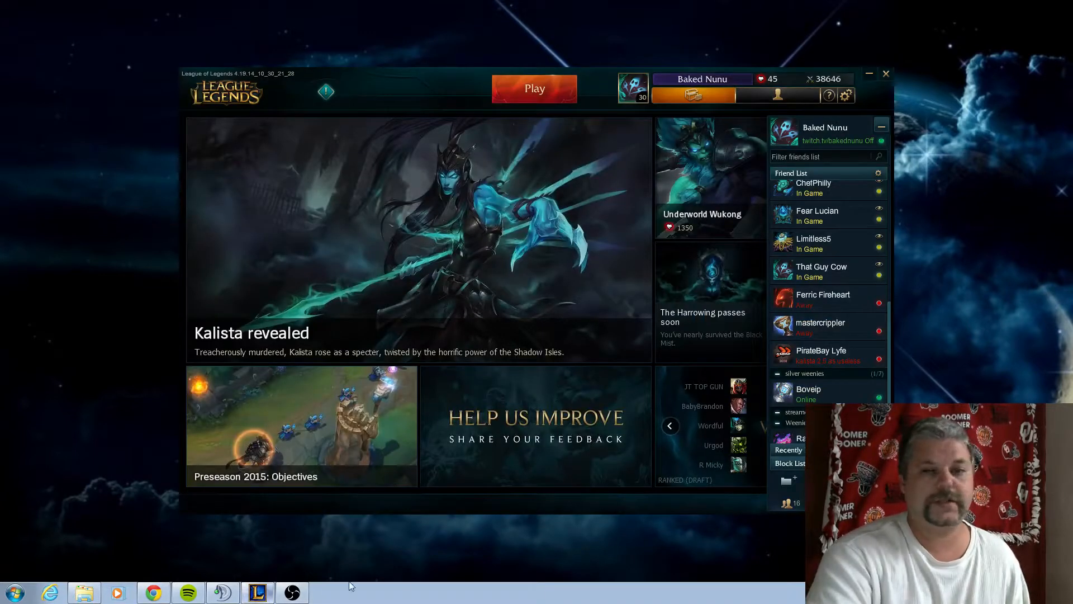
{"action": "left_click", "coordinate": [258, 592]}
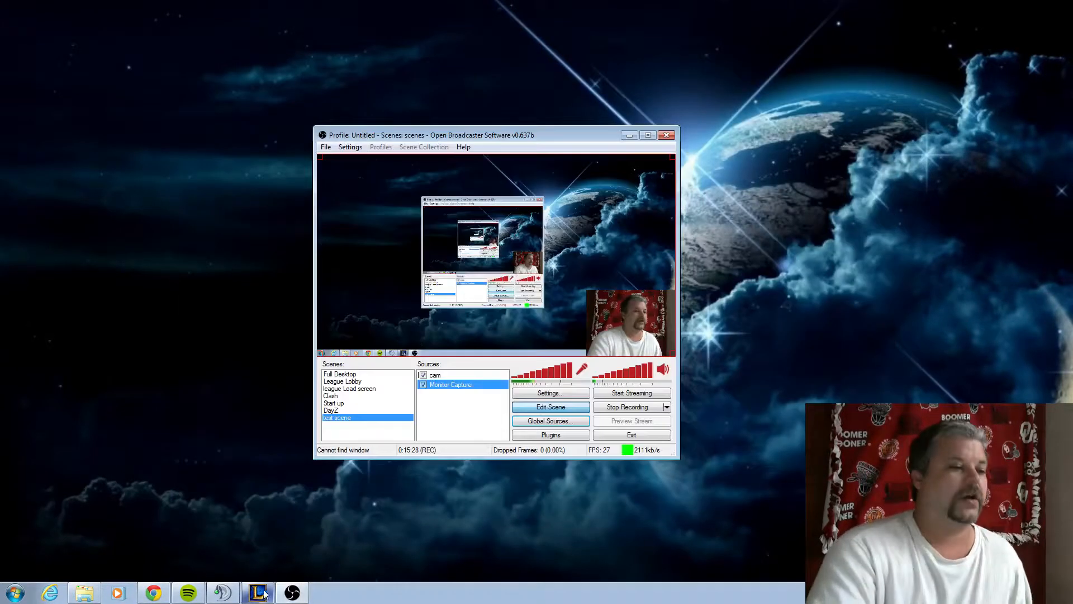
{"action": "left_click", "coordinate": [436, 412]}
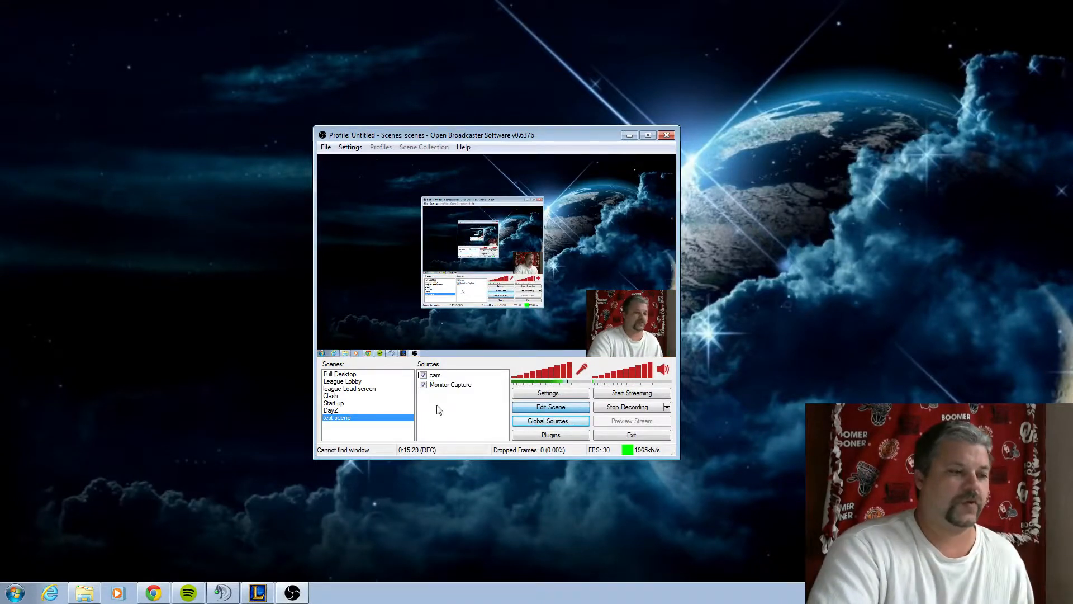
- Create a global game capture source named loltest that captures the [LolClient]: PVP.net Client application
{"action": "left_click", "coordinate": [536, 423]}
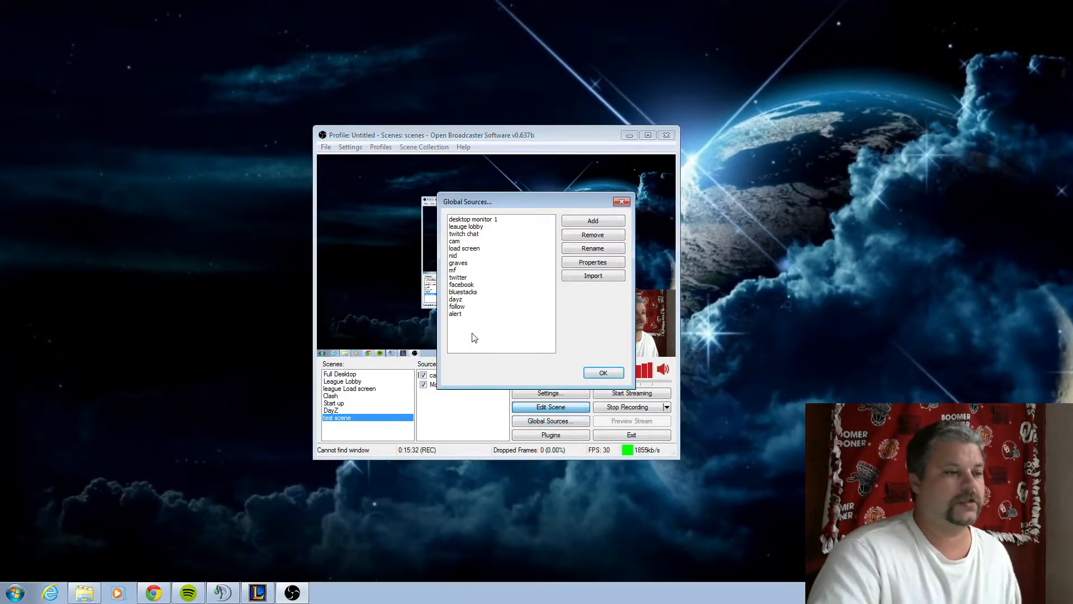
{"action": "left_click", "coordinate": [593, 221]}
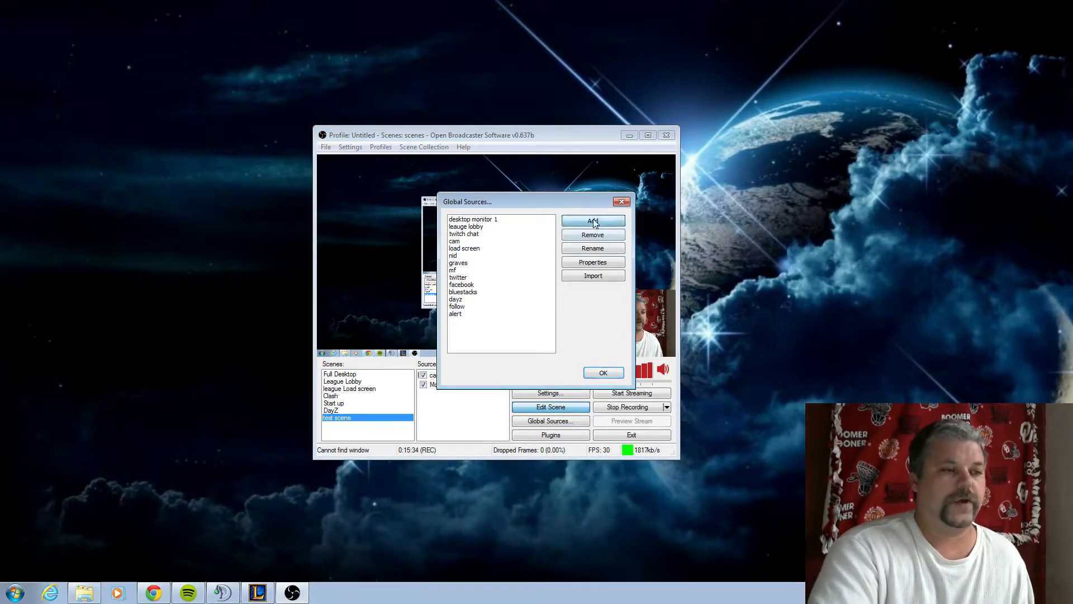
{"action": "left_click", "coordinate": [627, 301]}
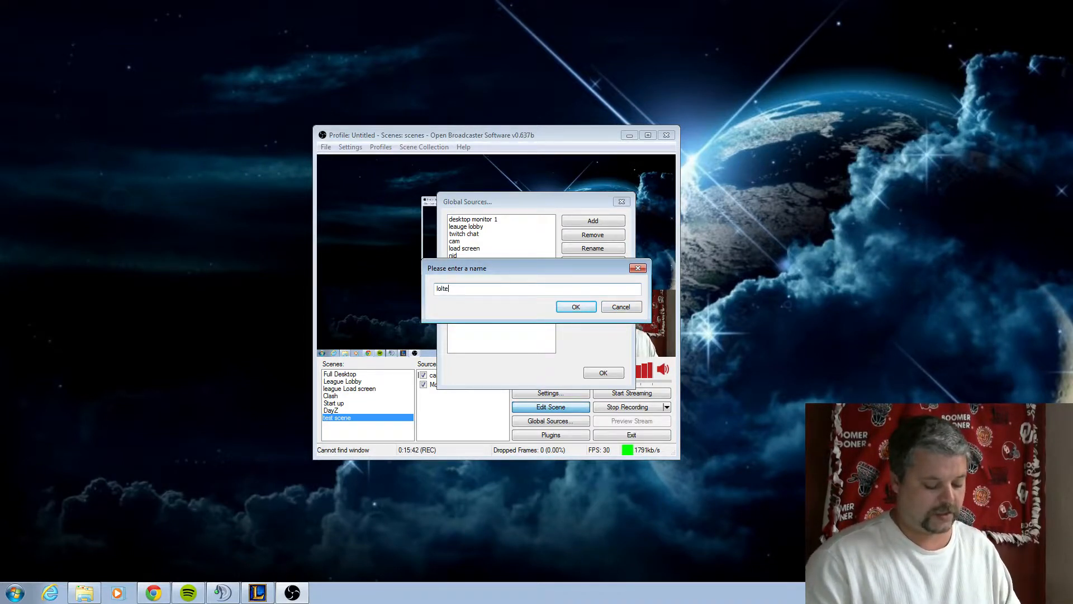
{"action": "left_click", "coordinate": [577, 307]}
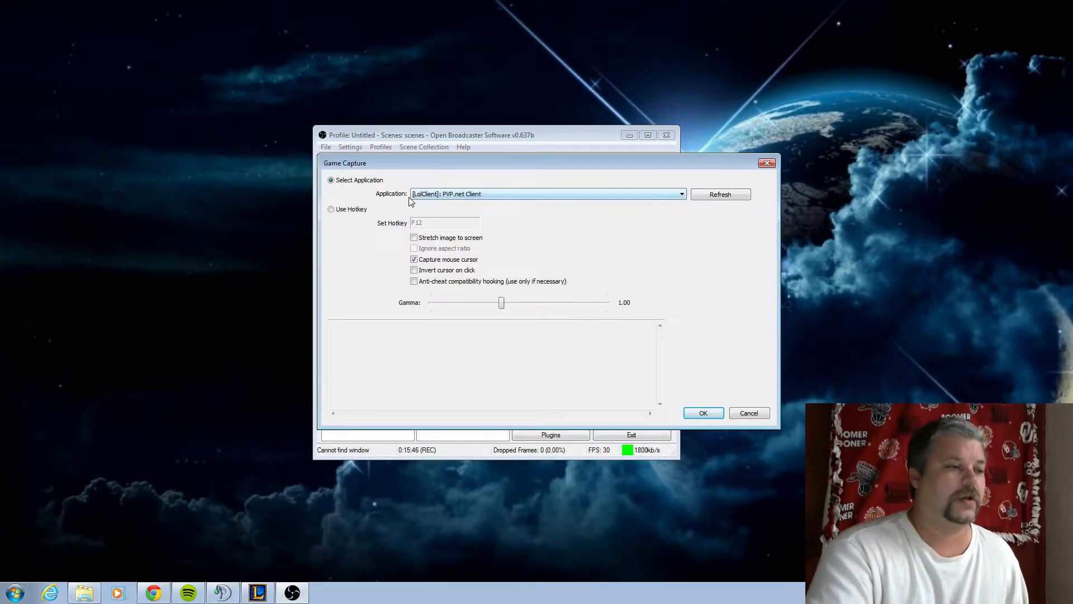
{"action": "left_click", "coordinate": [618, 195]}
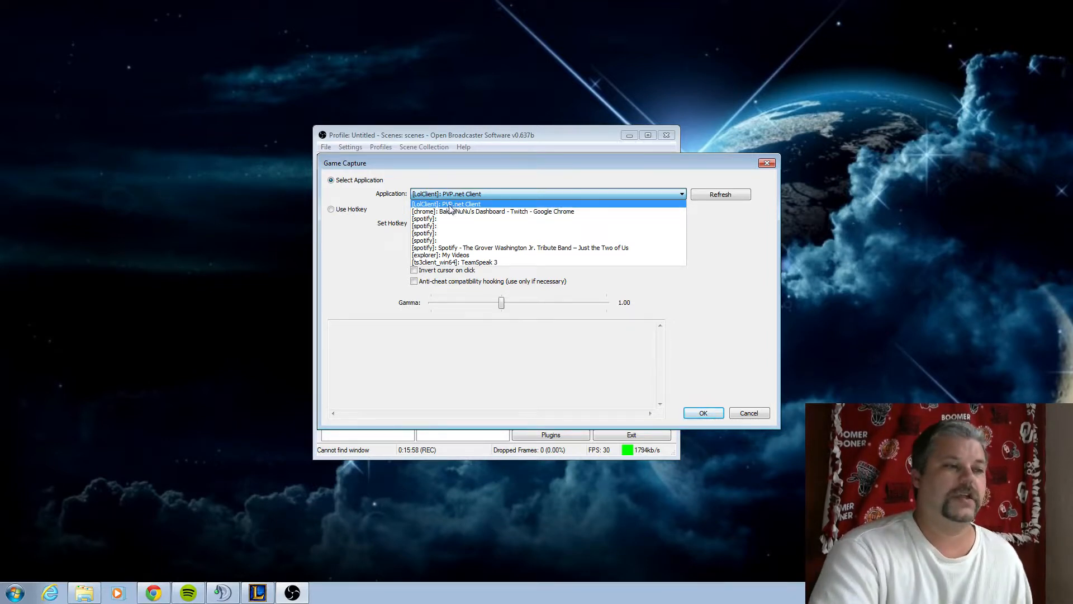
{"action": "left_click", "coordinate": [596, 194]}
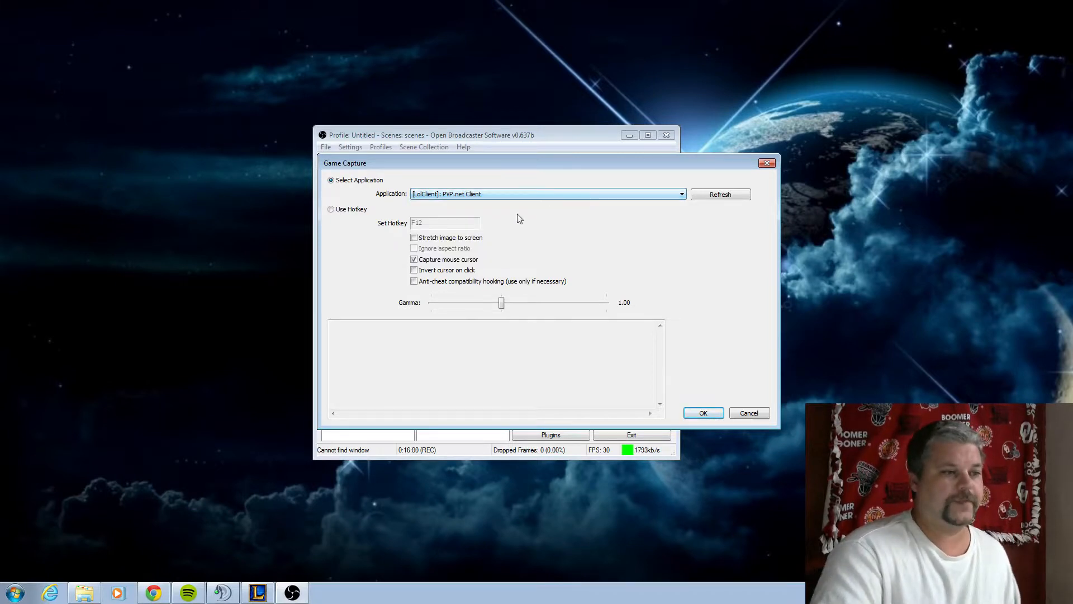
{"action": "left_click", "coordinate": [702, 412]}
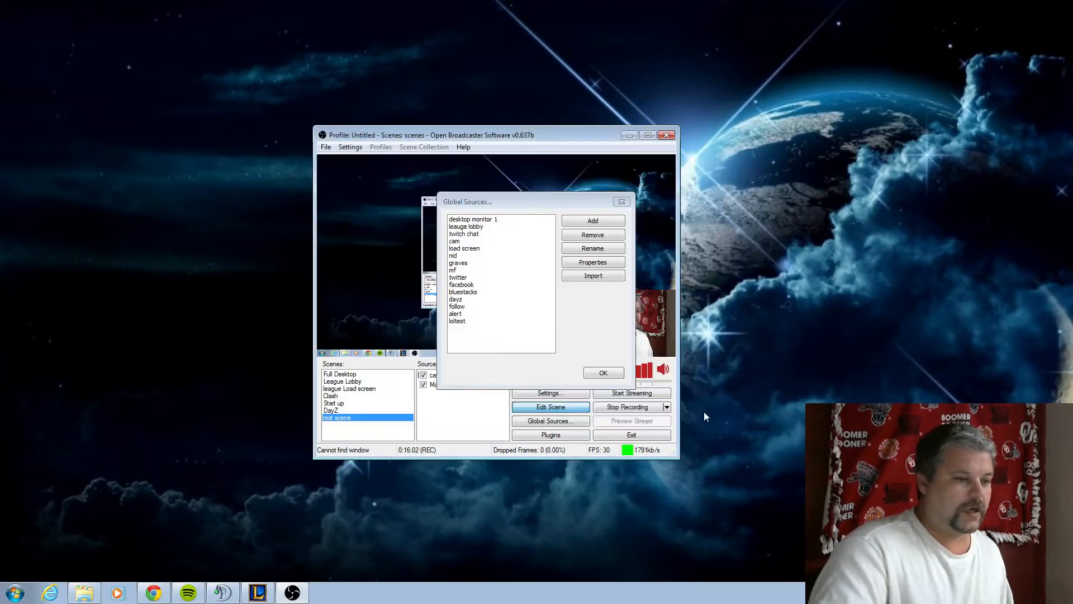
{"action": "left_click", "coordinate": [602, 372]}
- Add the loltest global source to the test scene and shrink it to roughly two thirds of the preview
{"action": "right_click", "coordinate": [437, 403]}
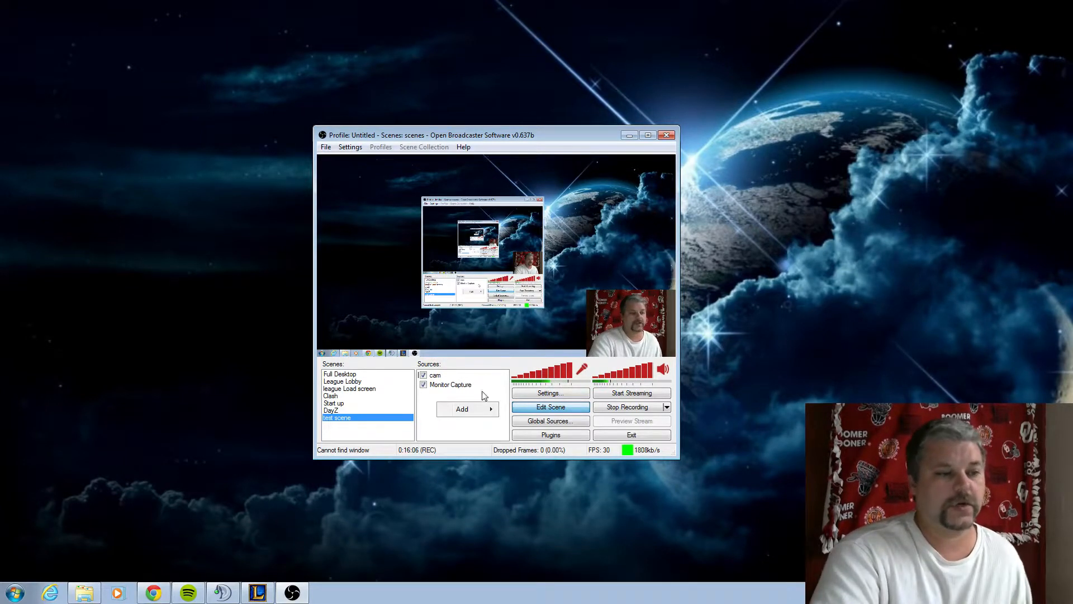
{"action": "mouse_move", "coordinate": [477, 412]}
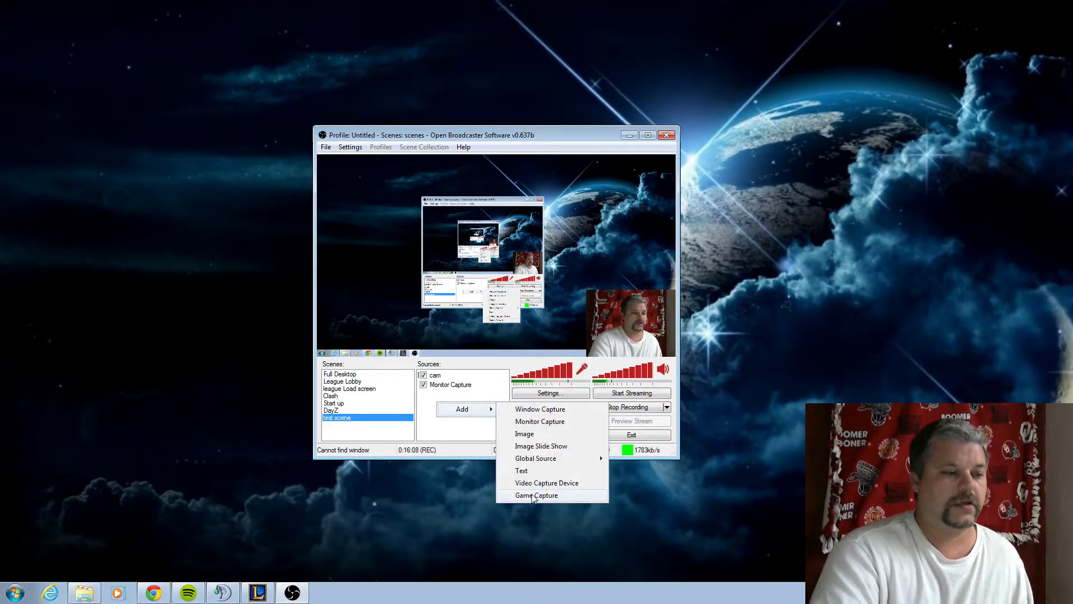
{"action": "mouse_move", "coordinate": [531, 462]}
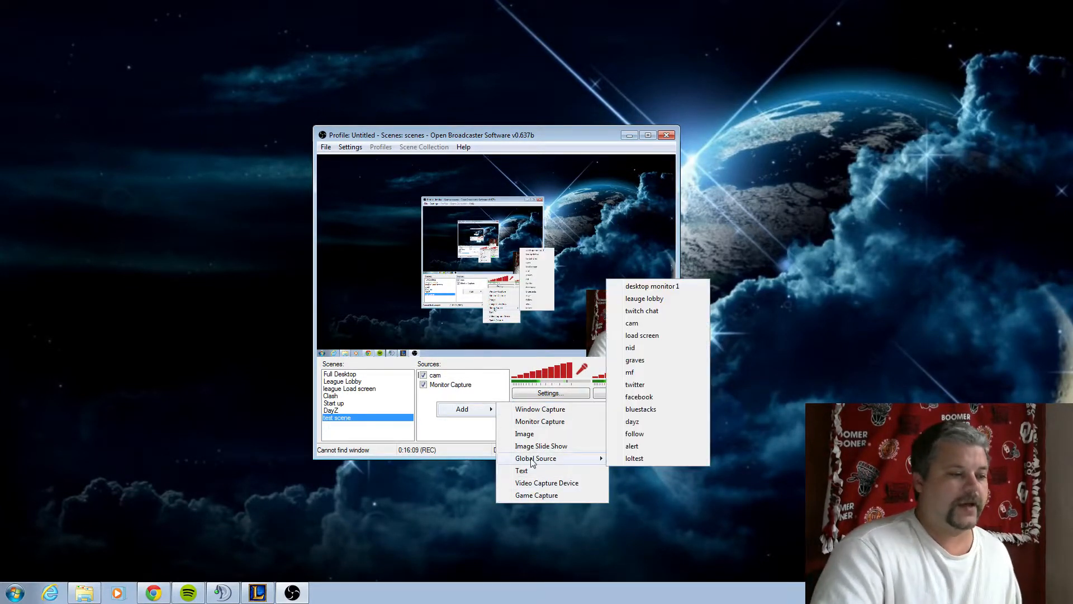
{"action": "left_click", "coordinate": [634, 458]}
{"action": "left_click", "coordinate": [580, 304]}
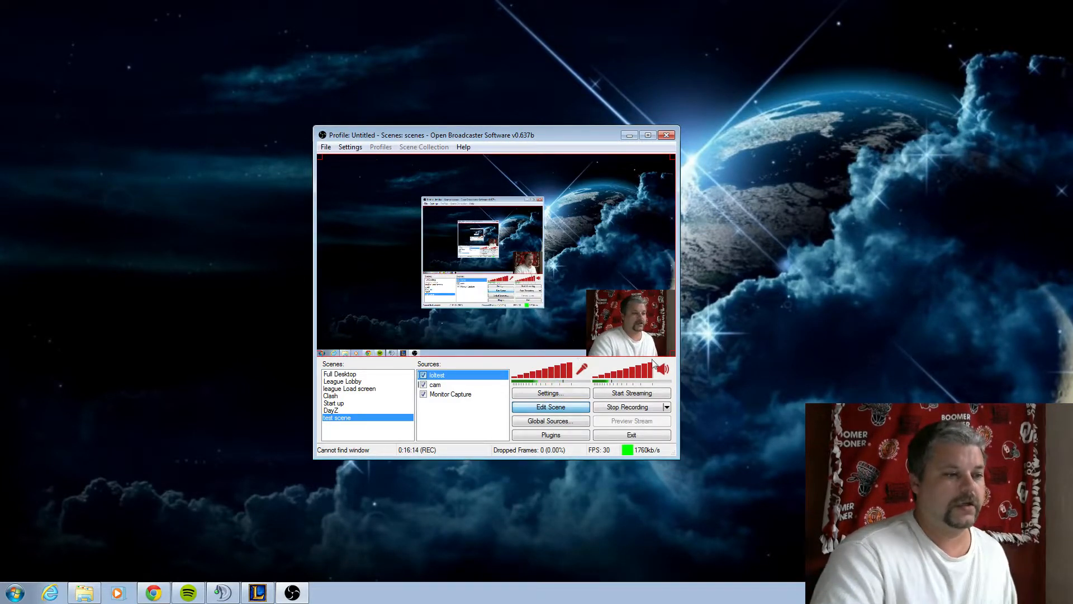
{"action": "left_click_drag", "start_coordinate": [675, 360], "coordinate": [539, 282]}
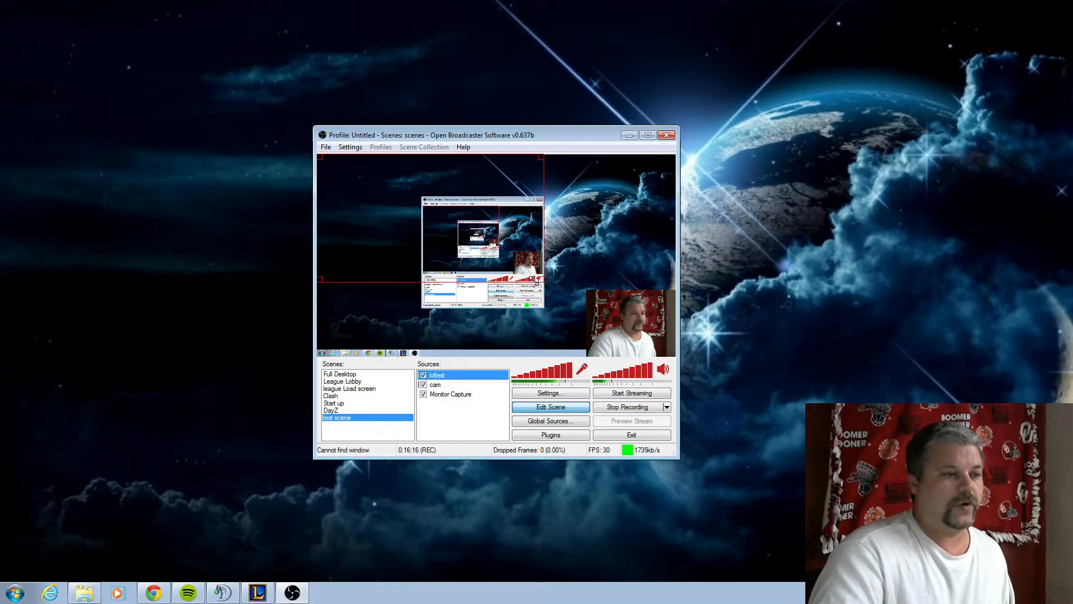
- Show the League of Legends client and arrange it beside the OBS window so both are visible on the desktop
{"action": "left_click_drag", "start_coordinate": [553, 140], "coordinate": [663, 145]}
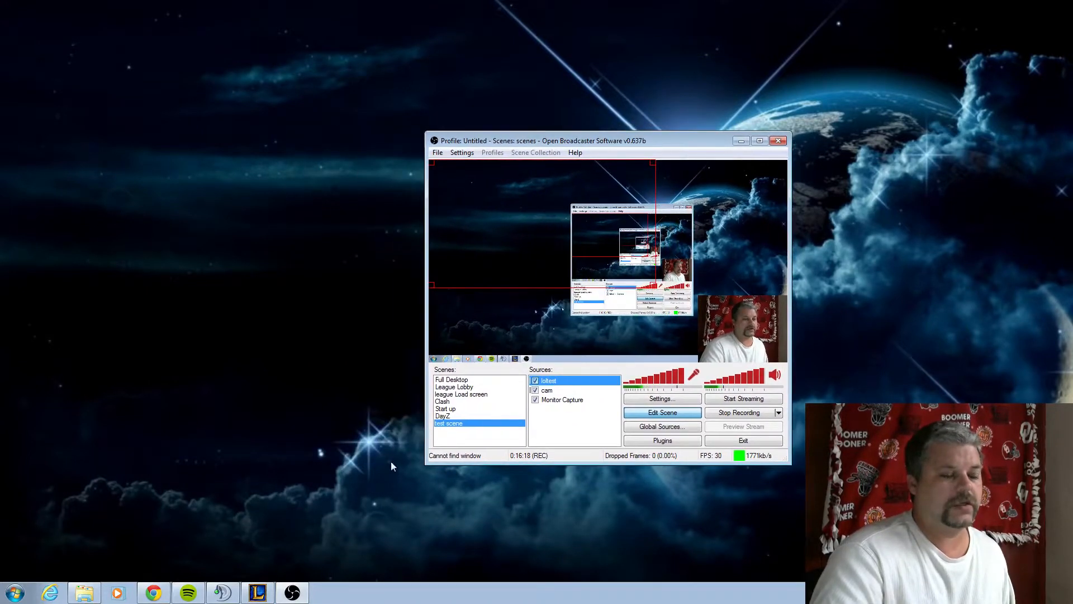
{"action": "left_click", "coordinate": [258, 592]}
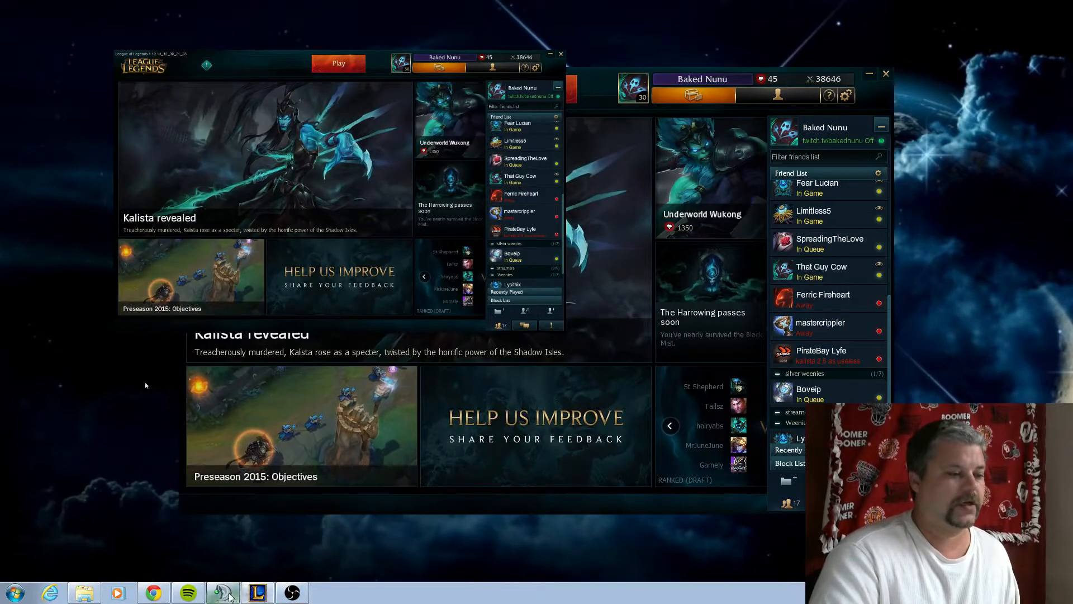
{"action": "left_click", "coordinate": [223, 594]}
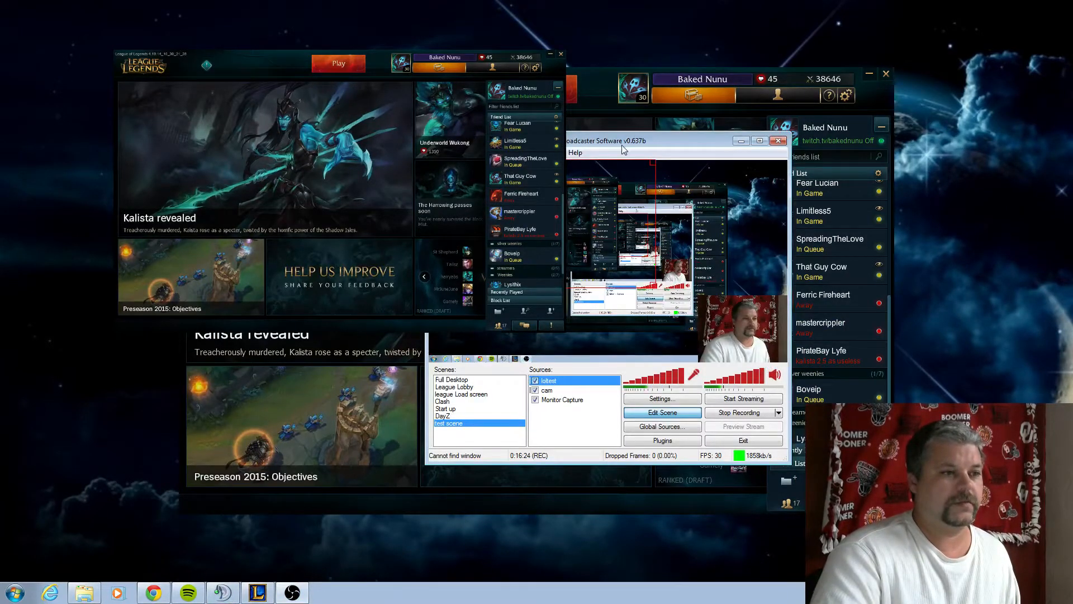
{"action": "left_click_drag", "start_coordinate": [622, 146], "coordinate": [710, 170]}
{"action": "left_click_drag", "start_coordinate": [586, 79], "coordinate": [448, 60]}
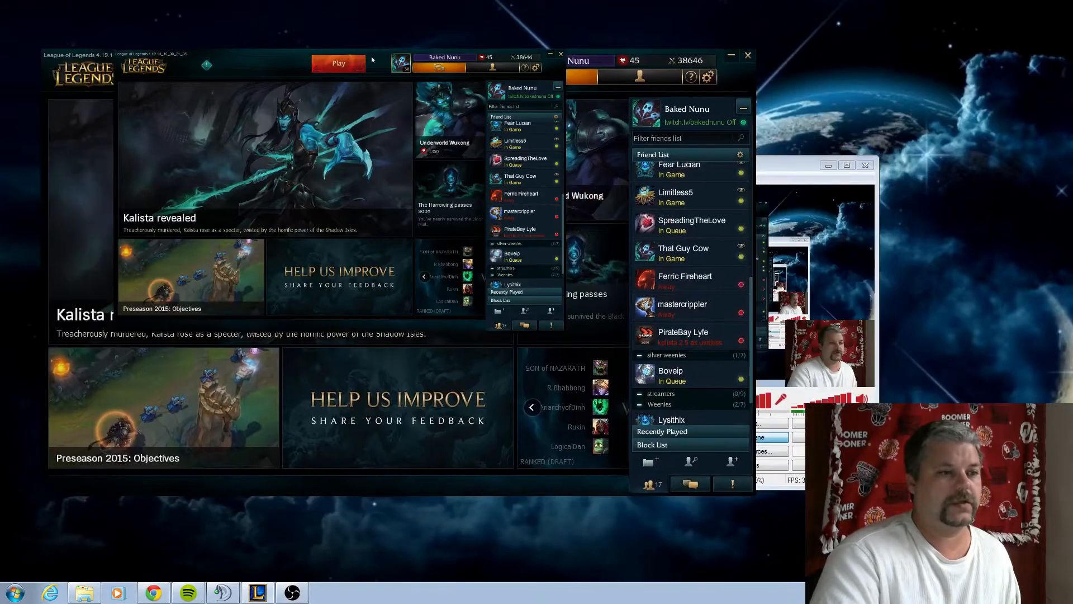
{"action": "left_click_drag", "start_coordinate": [371, 59], "coordinate": [431, 22]}
{"action": "left_click", "coordinate": [764, 165]}
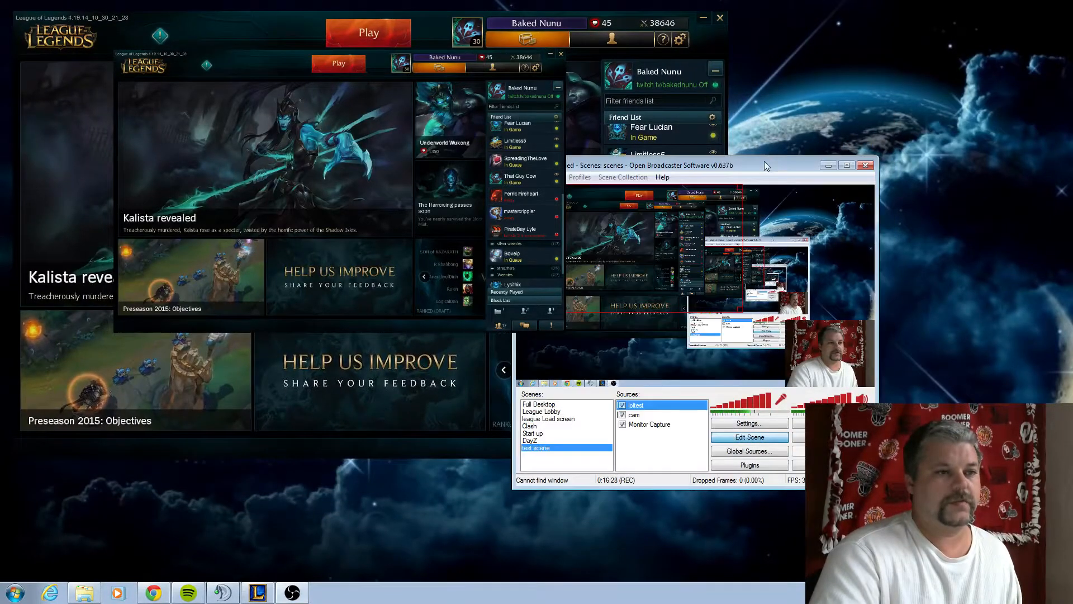
{"action": "left_click_drag", "start_coordinate": [763, 161], "coordinate": [940, 26]}
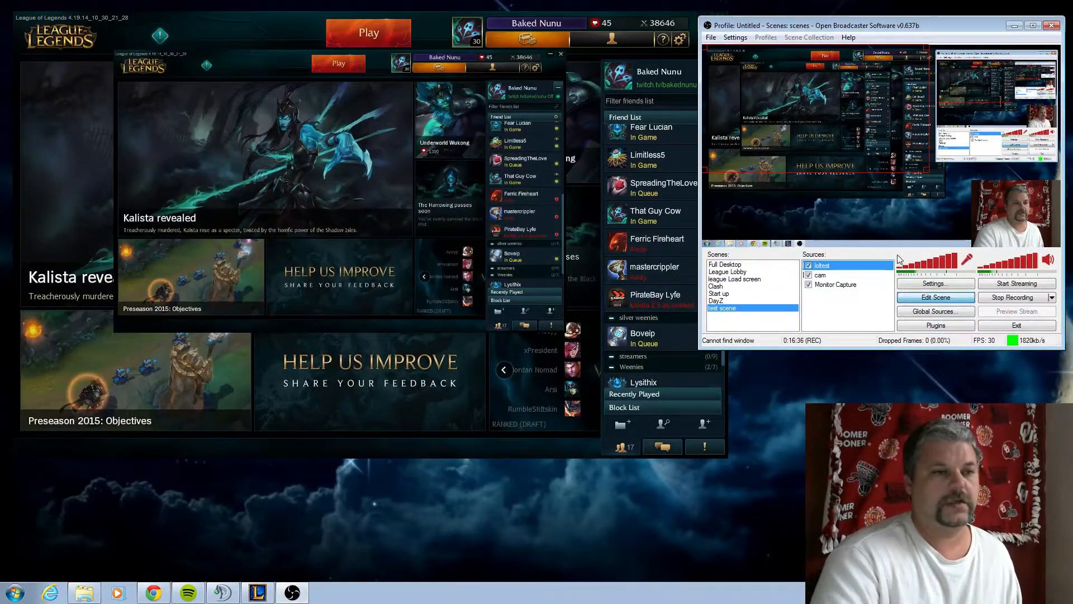
- Select the loltest source in the test scene and turn off scene editing
{"action": "left_click", "coordinate": [838, 285]}
{"action": "left_click", "coordinate": [830, 267]}
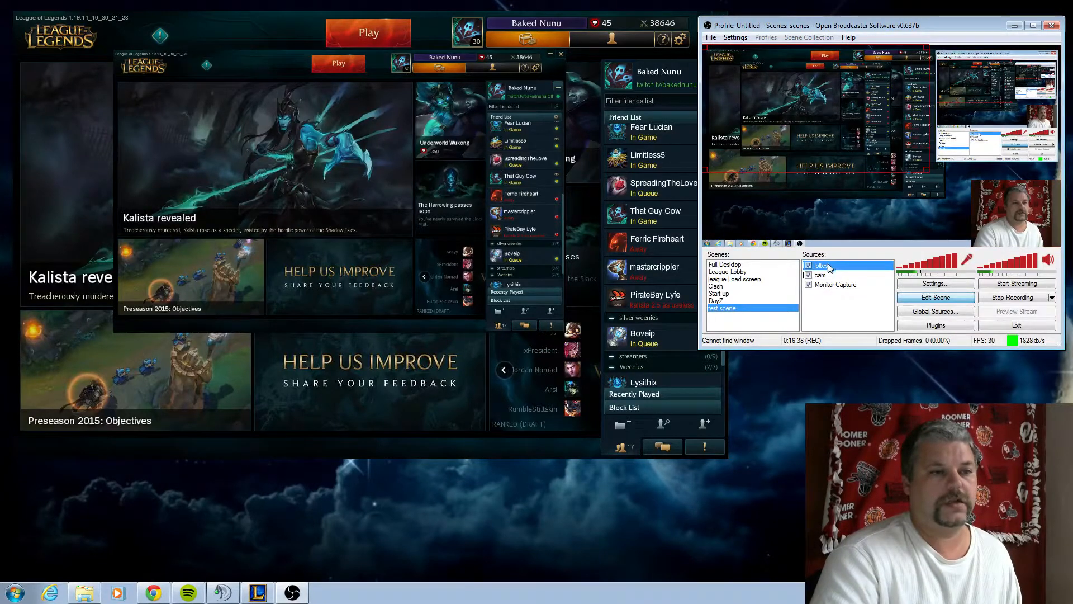
{"action": "left_click", "coordinate": [927, 300]}
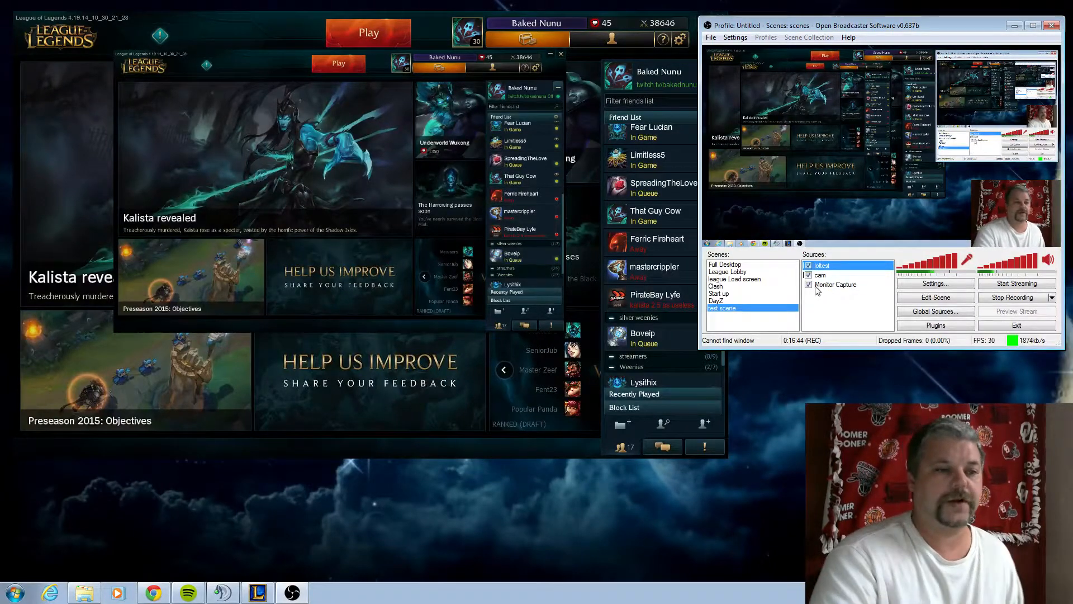
- Hide the Monitor Capture source to view only the game capture and webcam, and show it again
{"action": "left_click", "coordinate": [809, 284]}
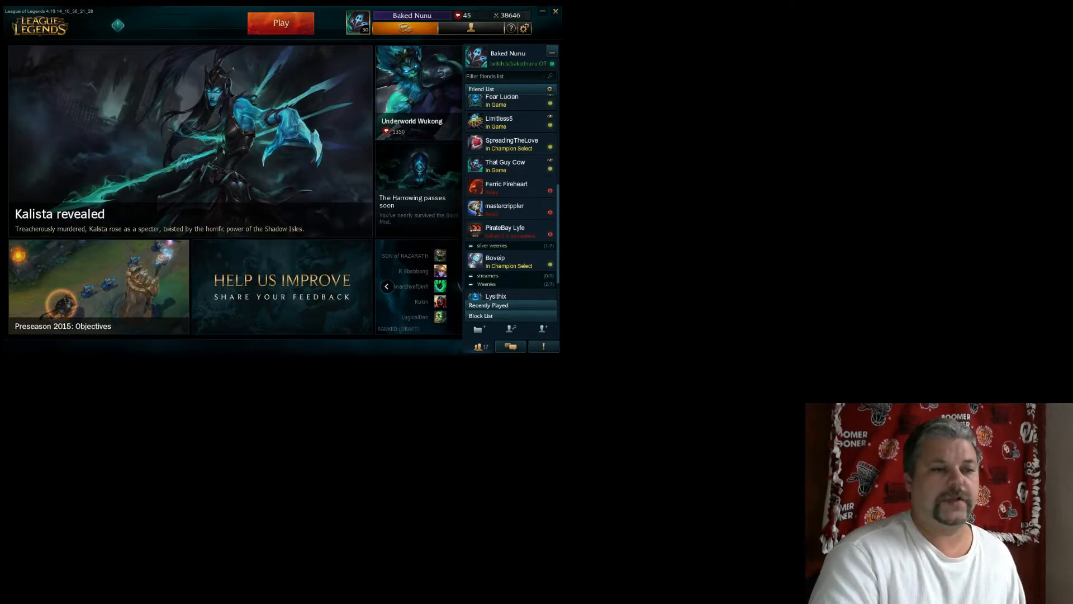
{"action": "left_click", "coordinate": [808, 284]}
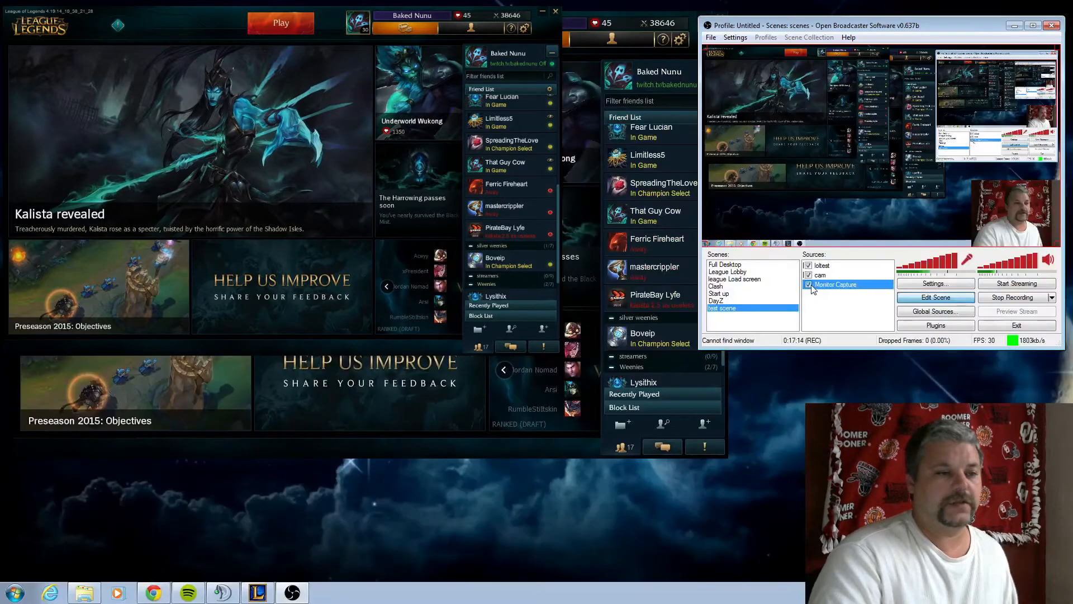
- Hide the loltest source and examine which open windows a new Window Capture source can record, without adding one
{"action": "left_click", "coordinate": [808, 265]}
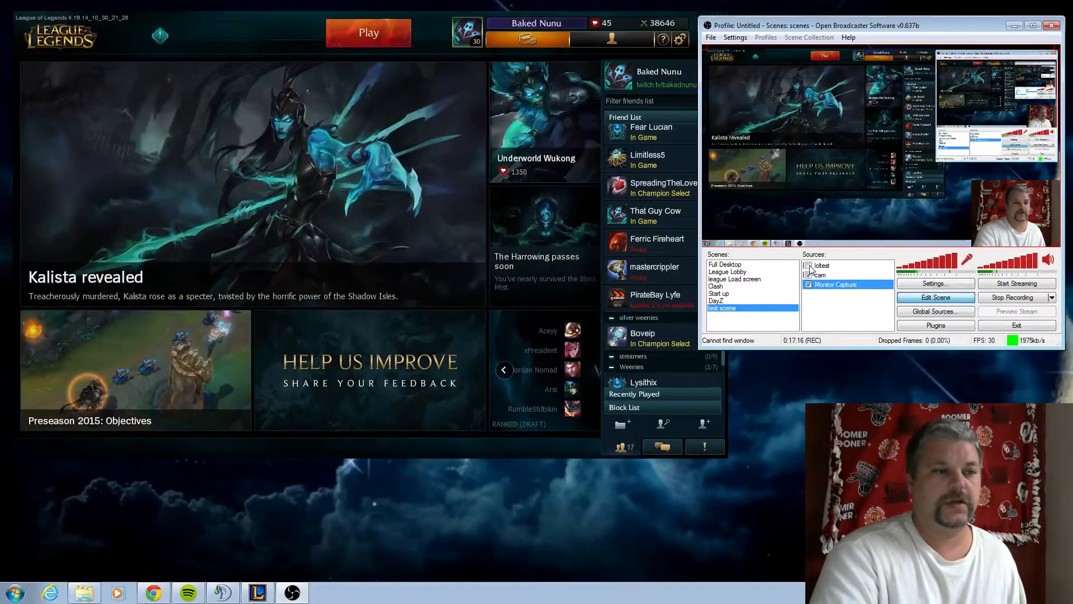
{"action": "right_click", "coordinate": [823, 302]}
{"action": "mouse_move", "coordinate": [863, 307]}
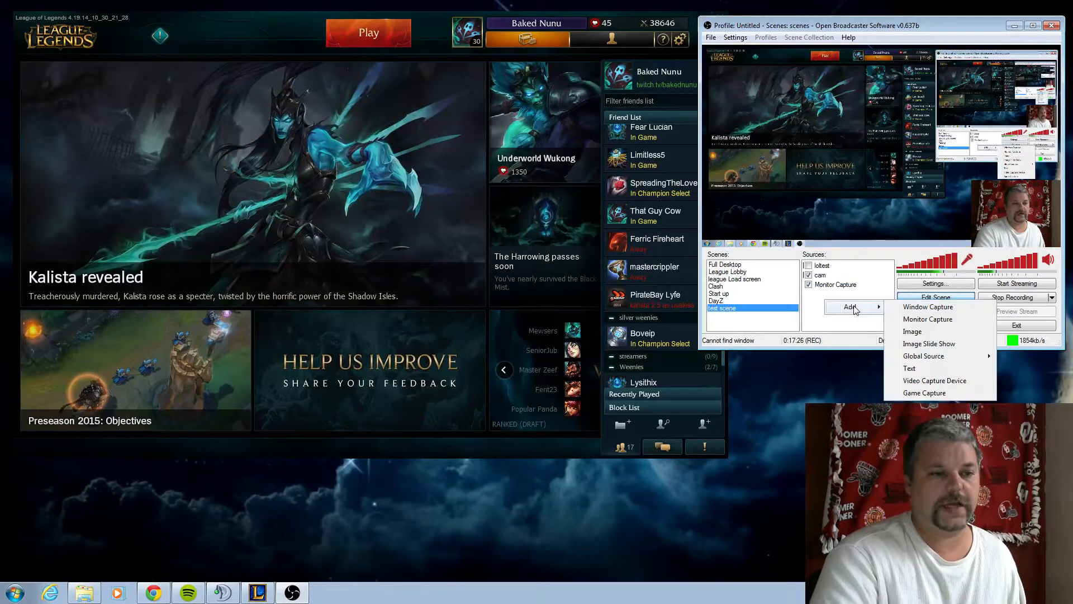
{"action": "left_click", "coordinate": [910, 311]}
{"action": "left_click", "coordinate": [593, 308]}
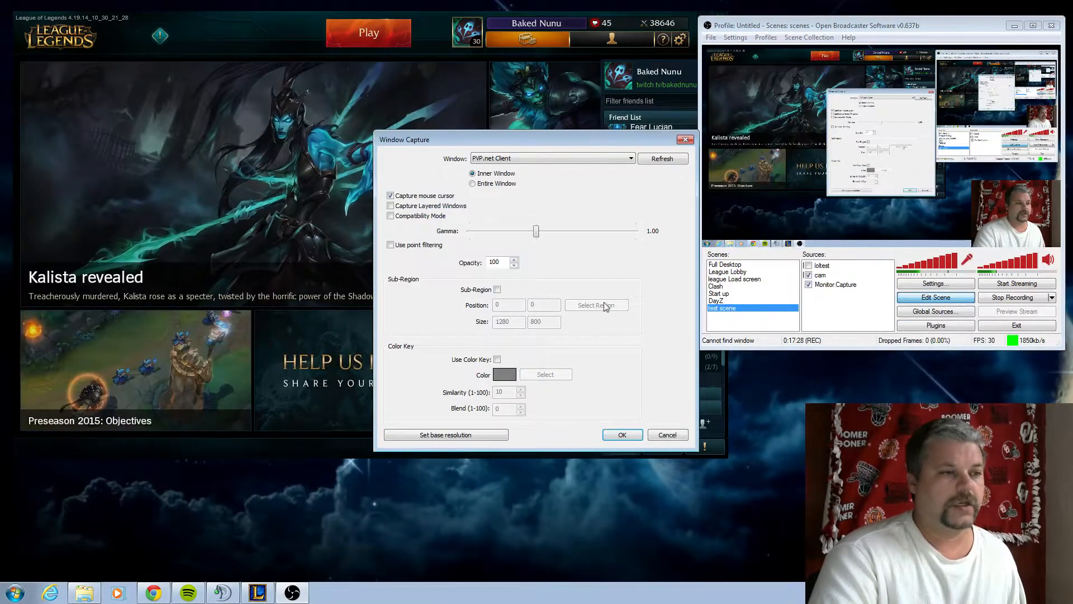
{"action": "left_click", "coordinate": [588, 160]}
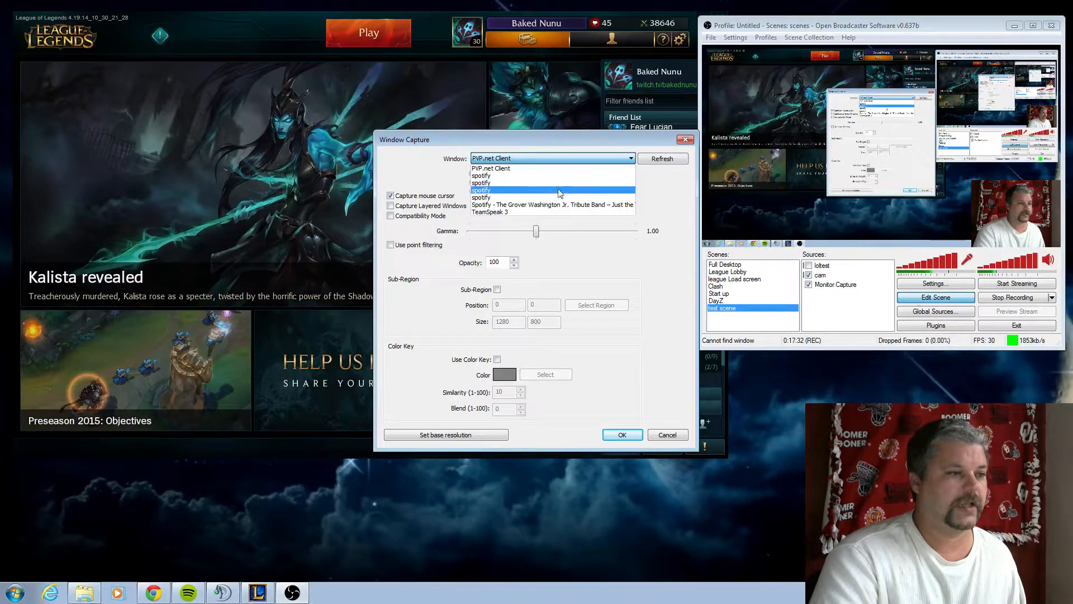
{"action": "left_click", "coordinate": [668, 188]}
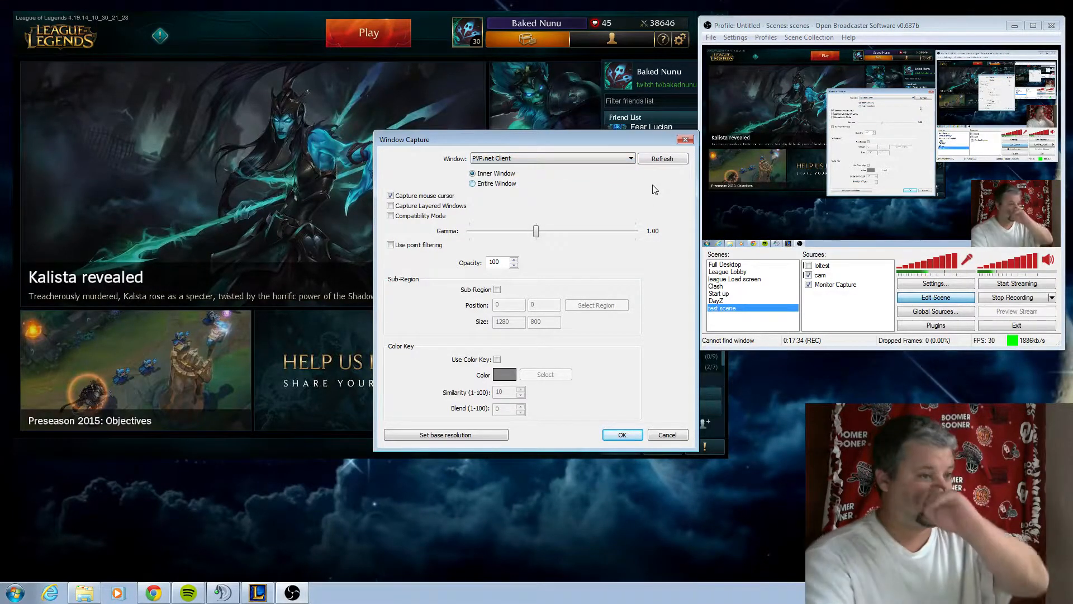
{"action": "left_click", "coordinate": [685, 140]}
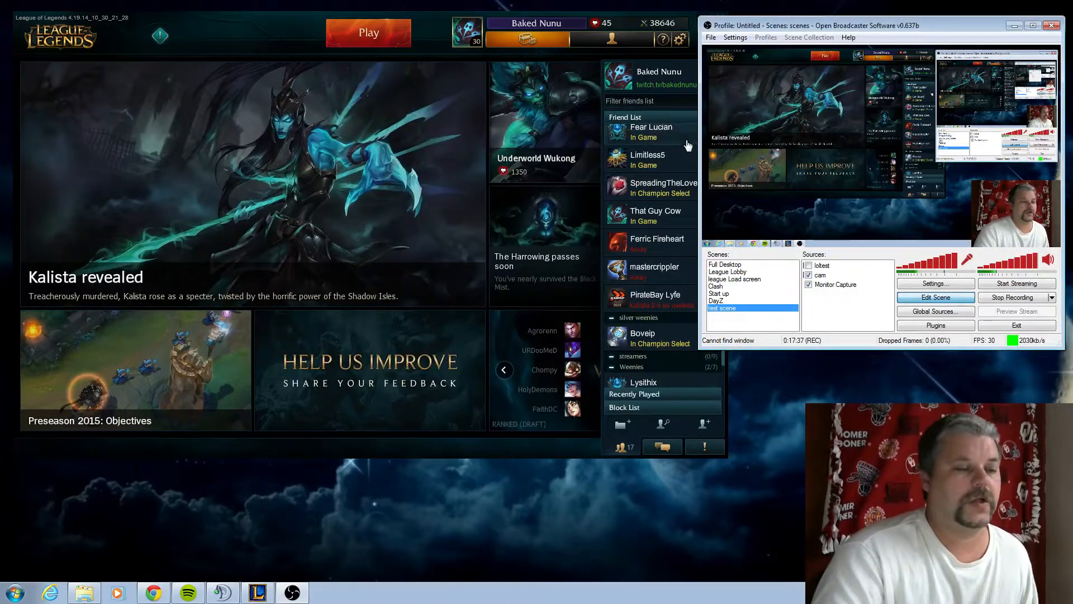
- Add an image source named imagetest to the test scene, using the 9a1 JPEG from the desktop
{"action": "right_click", "coordinate": [821, 297]}
{"action": "mouse_move", "coordinate": [850, 304]}
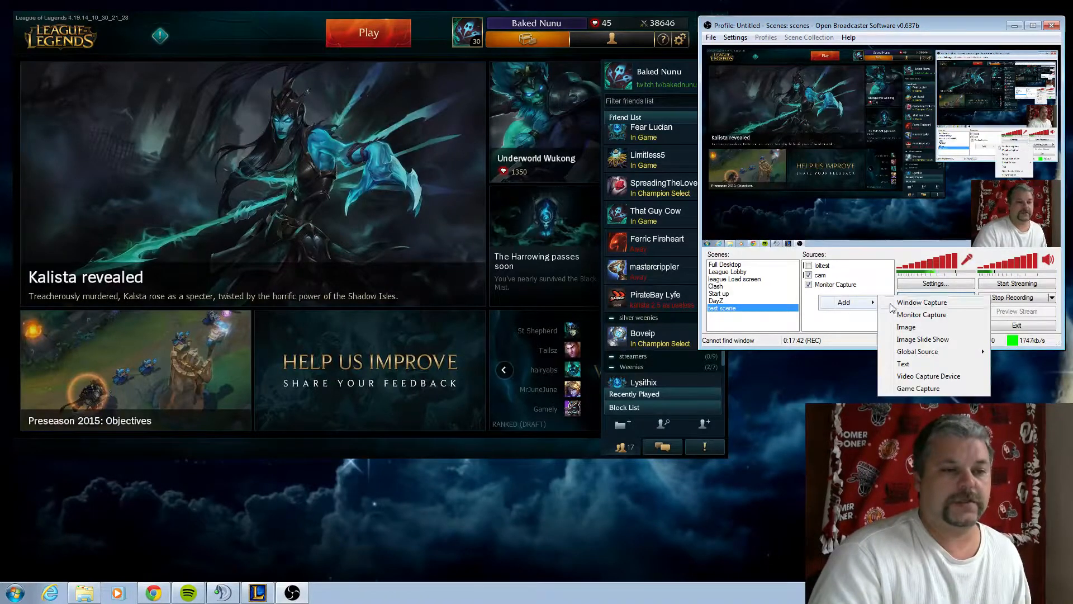
{"action": "left_click", "coordinate": [906, 328]}
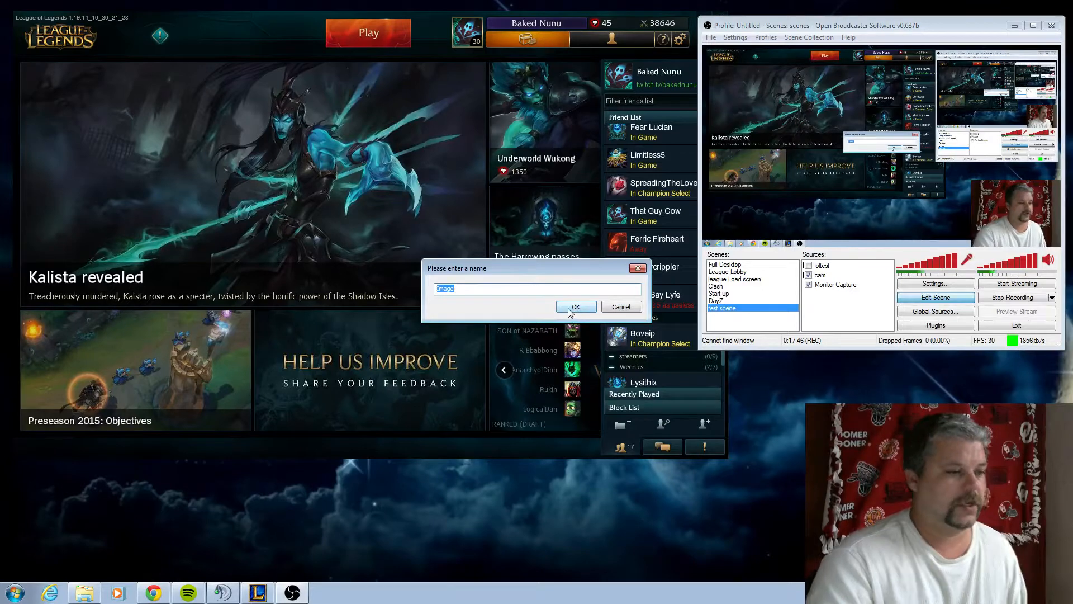
{"action": "type", "text": "lmagetest"}
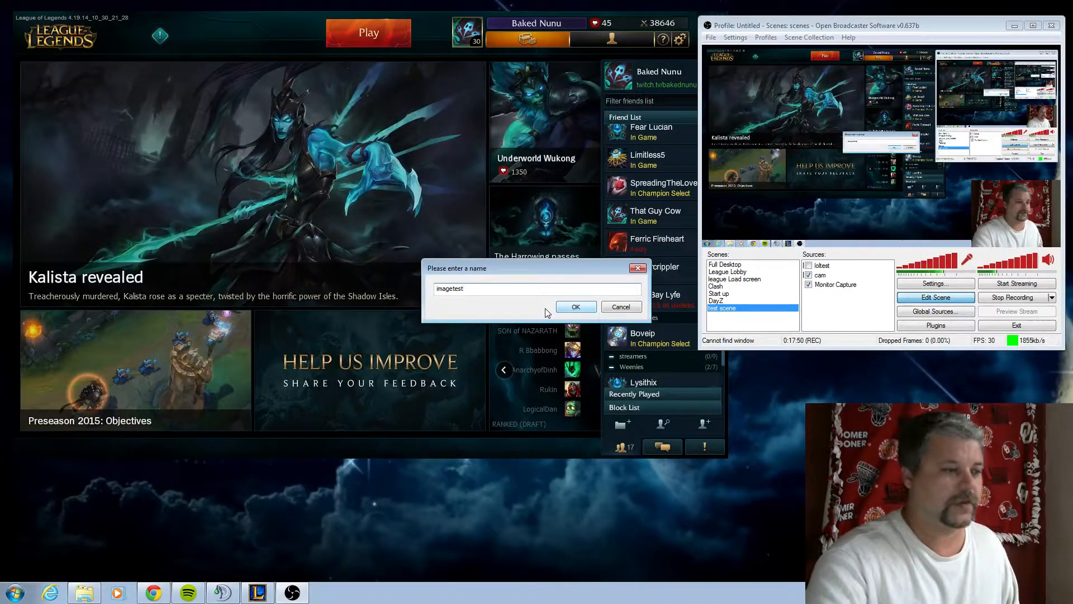
{"action": "left_click", "coordinate": [575, 307]}
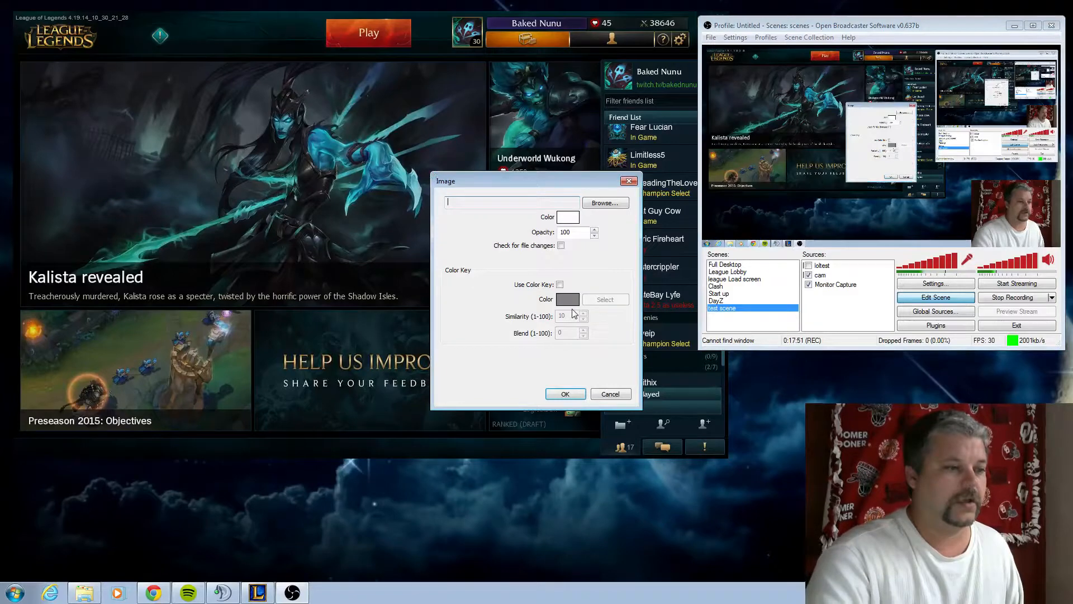
{"action": "left_click", "coordinate": [603, 203]}
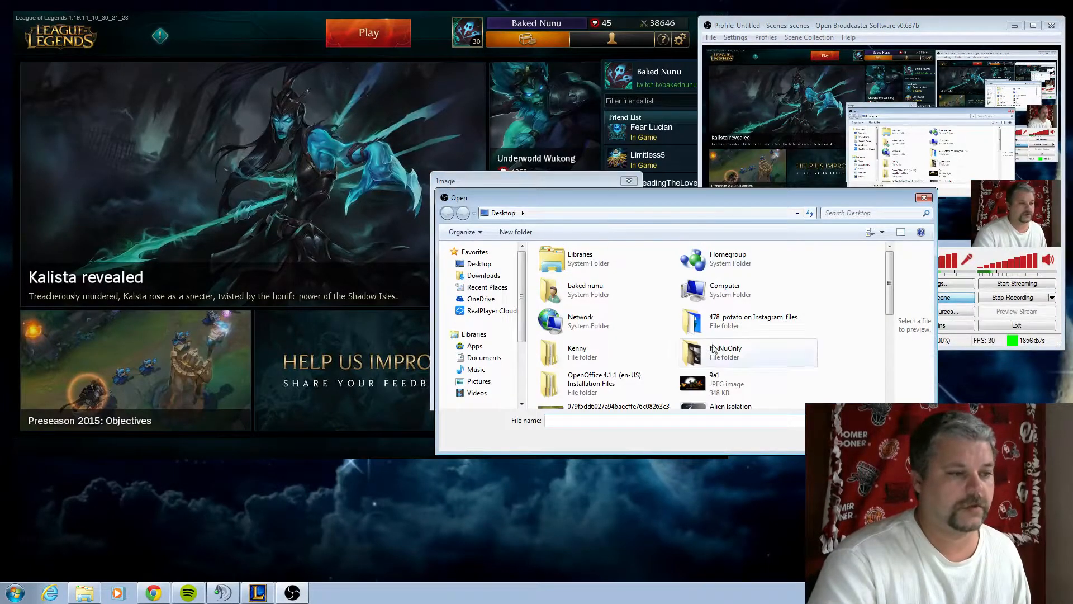
{"action": "double_click", "coordinate": [721, 380]}
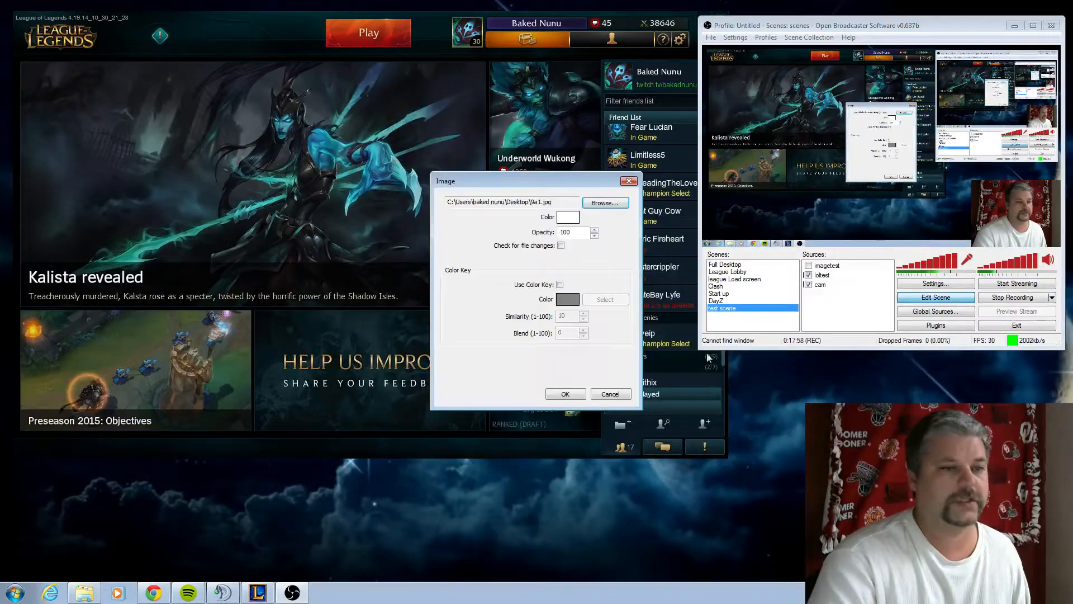
{"action": "left_click", "coordinate": [565, 394]}
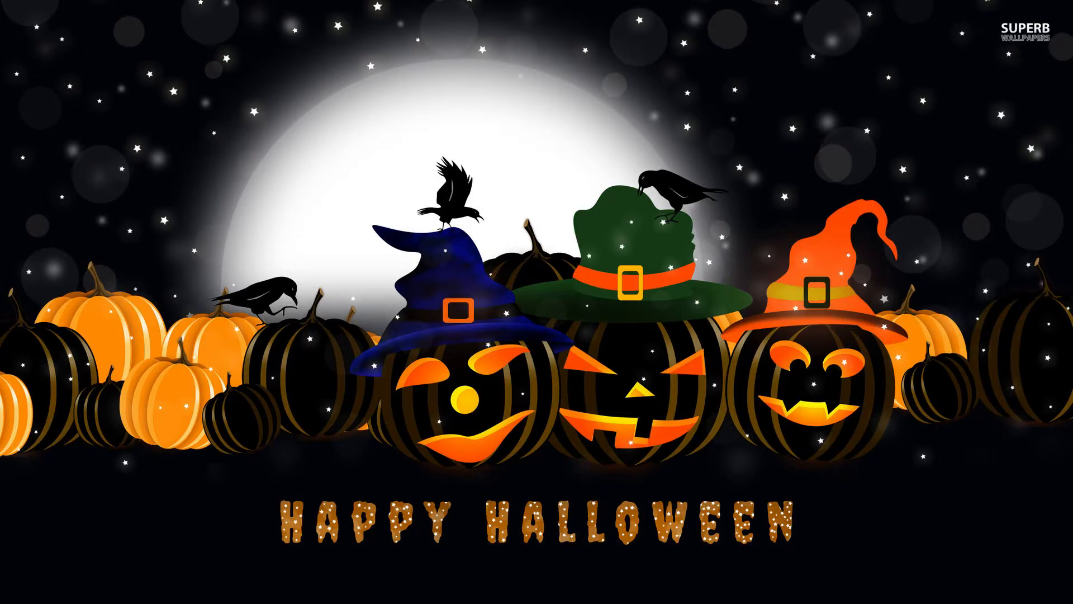
- Shrink the imagetest picture to about half the scene's width and try it in different corners, leaving it at the lower left
{"action": "left_click_drag", "start_coordinate": [1059, 245], "coordinate": [930, 173]}
{"action": "left_click_drag", "start_coordinate": [901, 137], "coordinate": [875, 186]}
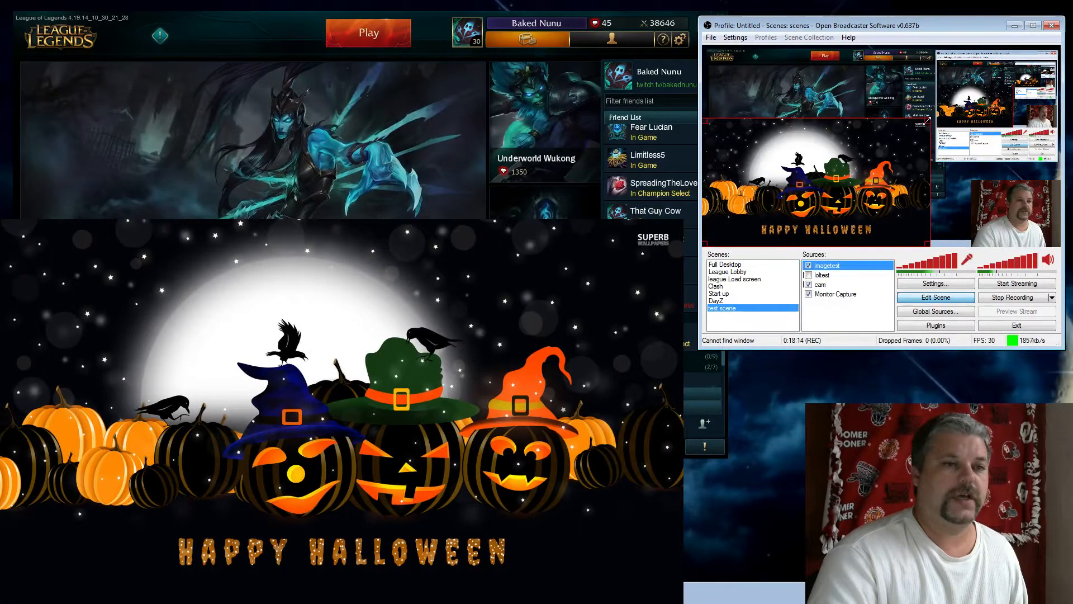
{"action": "left_click_drag", "start_coordinate": [929, 120], "coordinate": [880, 147]}
{"action": "left_click_drag", "start_coordinate": [821, 182], "coordinate": [997, 81]}
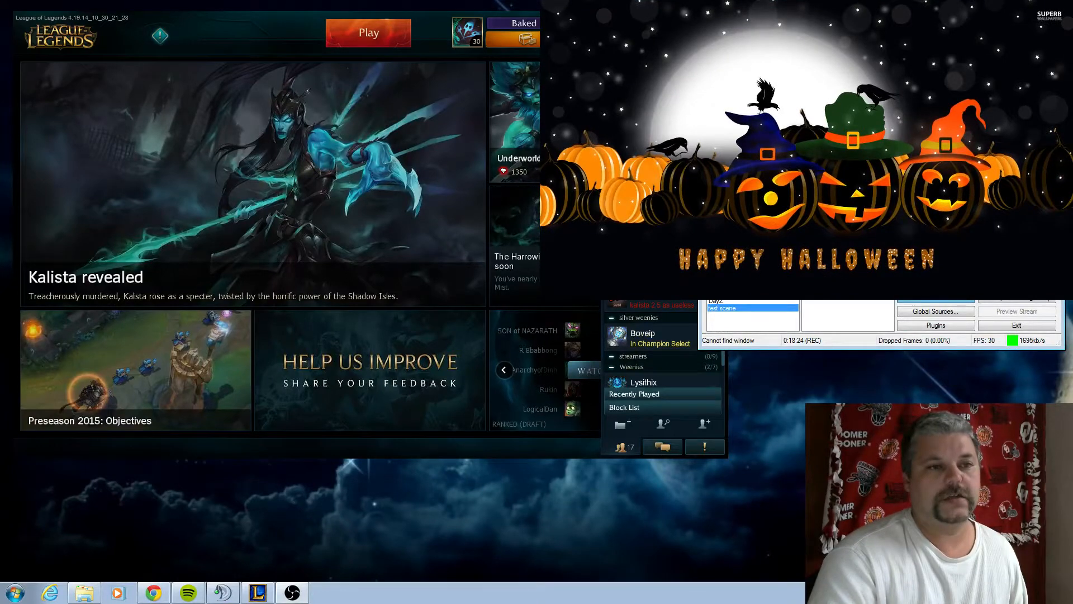
{"action": "left_click_drag", "start_coordinate": [985, 71], "coordinate": [805, 165]}
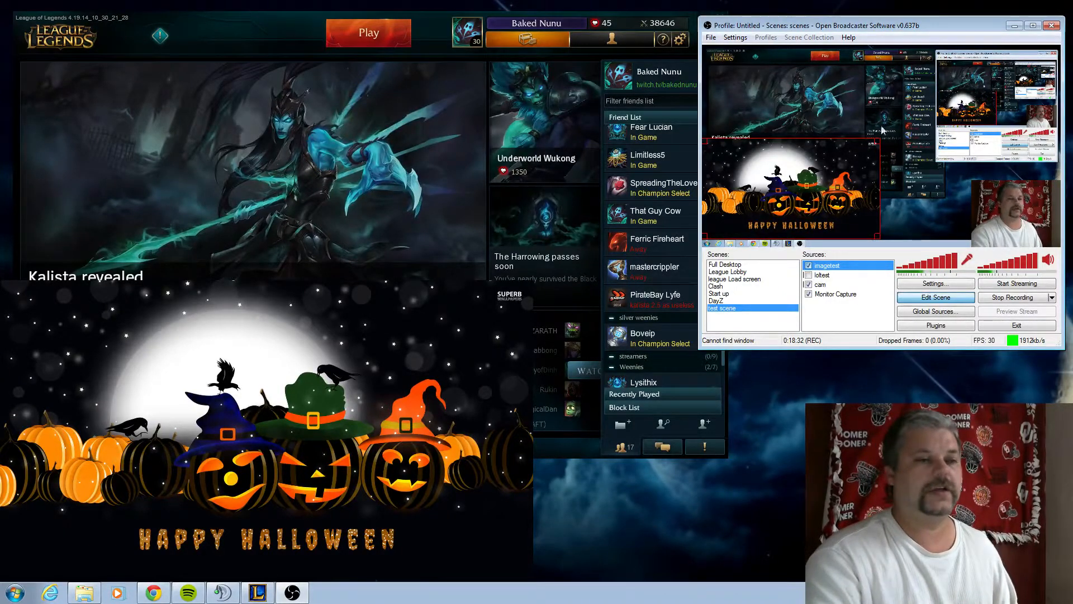
- Show the loltest source instead of Monitor Capture and move the imagetest picture into the scene's upper-right corner
{"action": "left_click", "coordinate": [809, 275]}
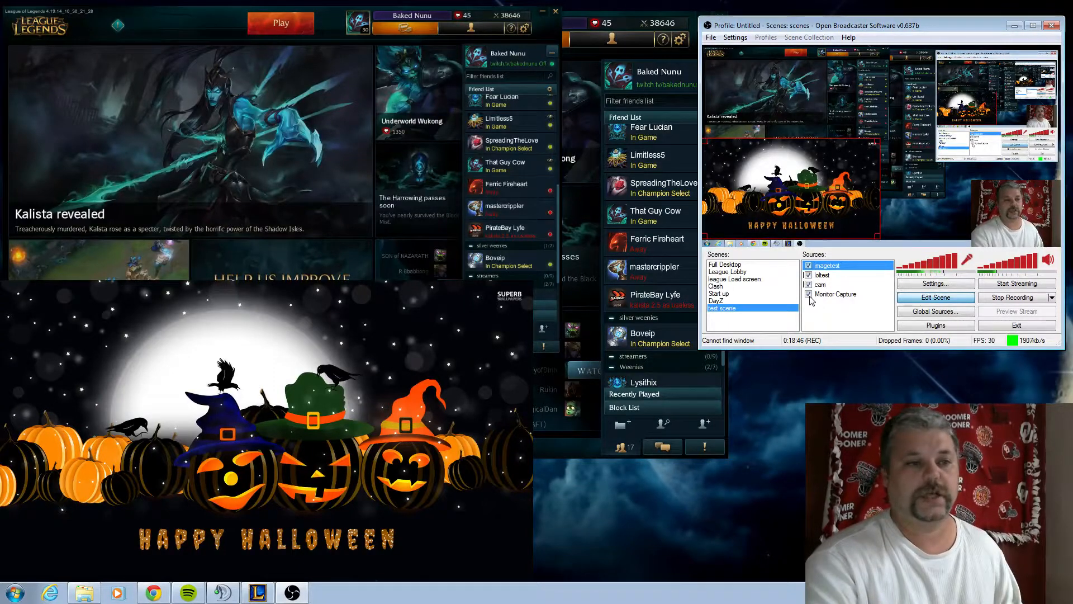
{"action": "left_click", "coordinate": [809, 294]}
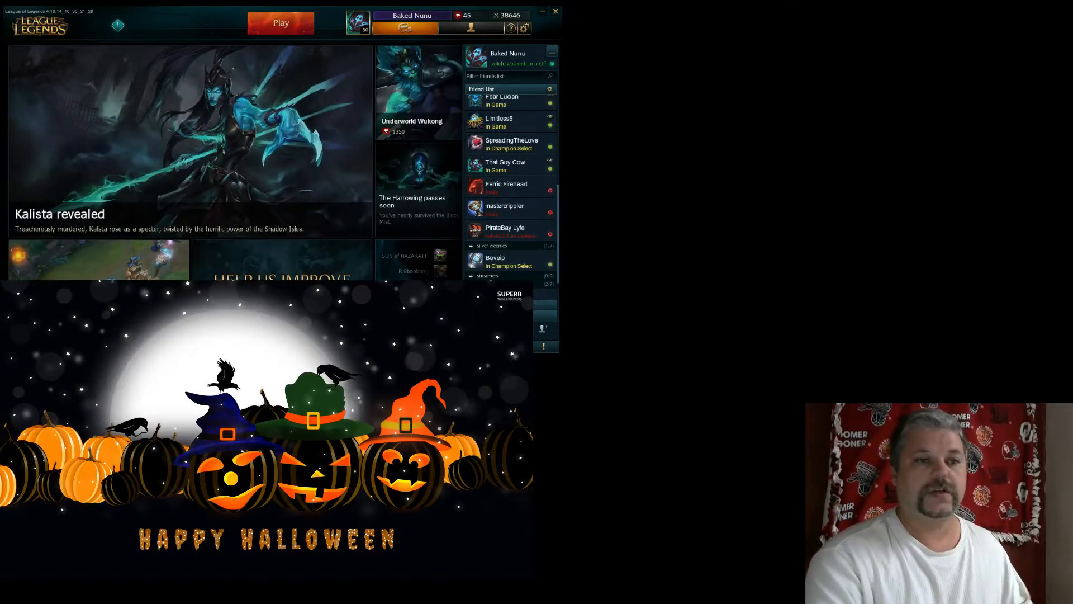
{"action": "left_click_drag", "start_coordinate": [267, 430], "coordinate": [807, 150]}
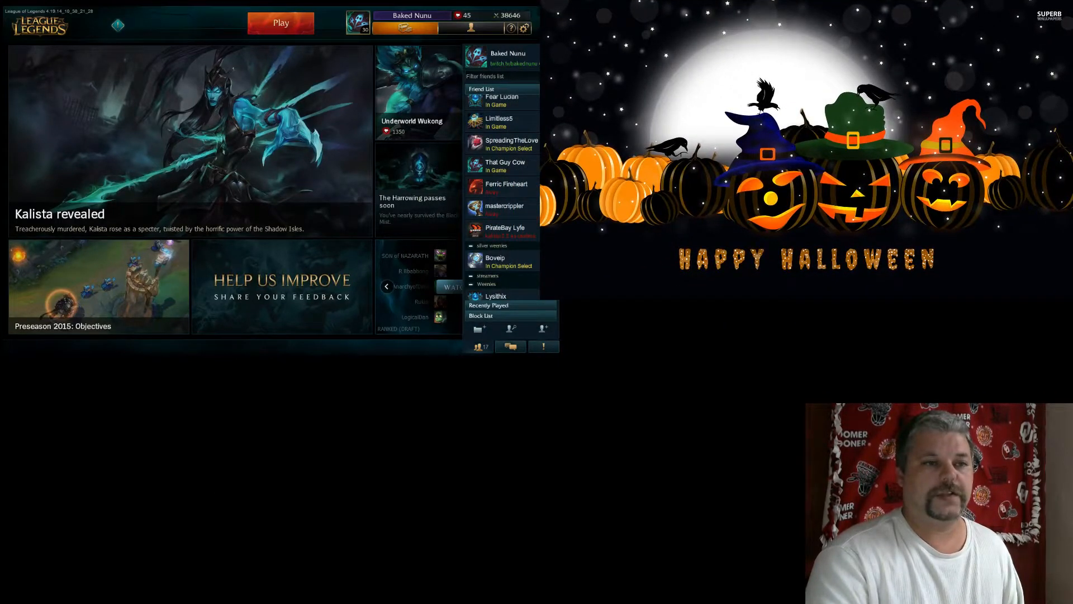
- Enlarge the webcam to about a third of the scene's width in its lower-right corner, and enlarge the loltest capture over the image
{"action": "left_click_drag", "start_coordinate": [939, 503], "coordinate": [765, 503]}
{"action": "left_click_drag", "start_coordinate": [899, 403], "coordinate": [1012, 317]}
{"action": "left_click_drag", "start_coordinate": [822, 461], "coordinate": [883, 461]}
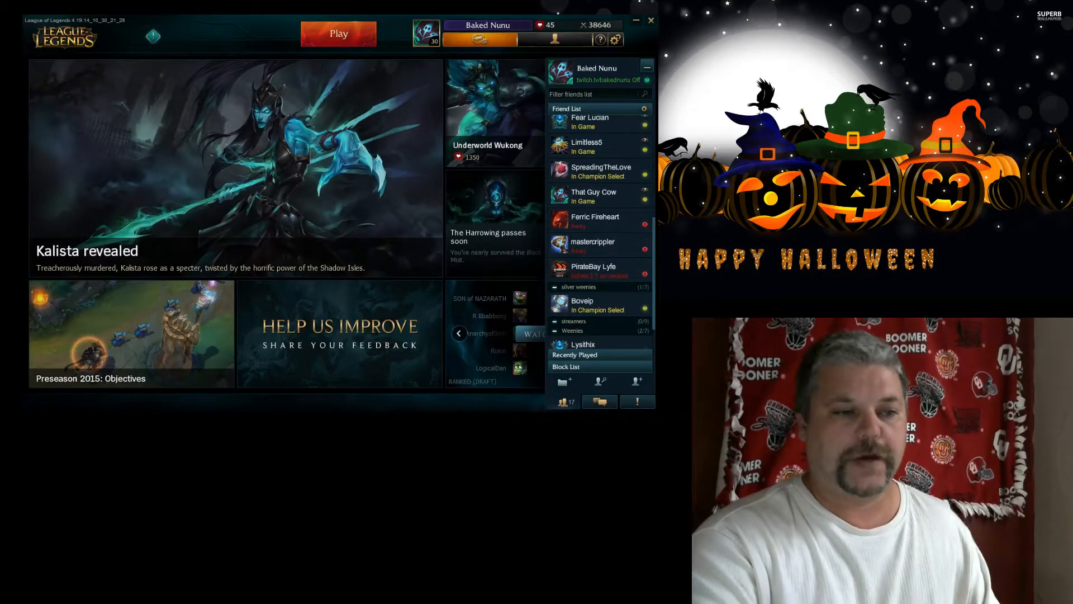
- Show the Monitor Capture and cam sources and hide imagetest and loltest in the test scene
{"action": "left_click", "coordinate": [808, 297]}
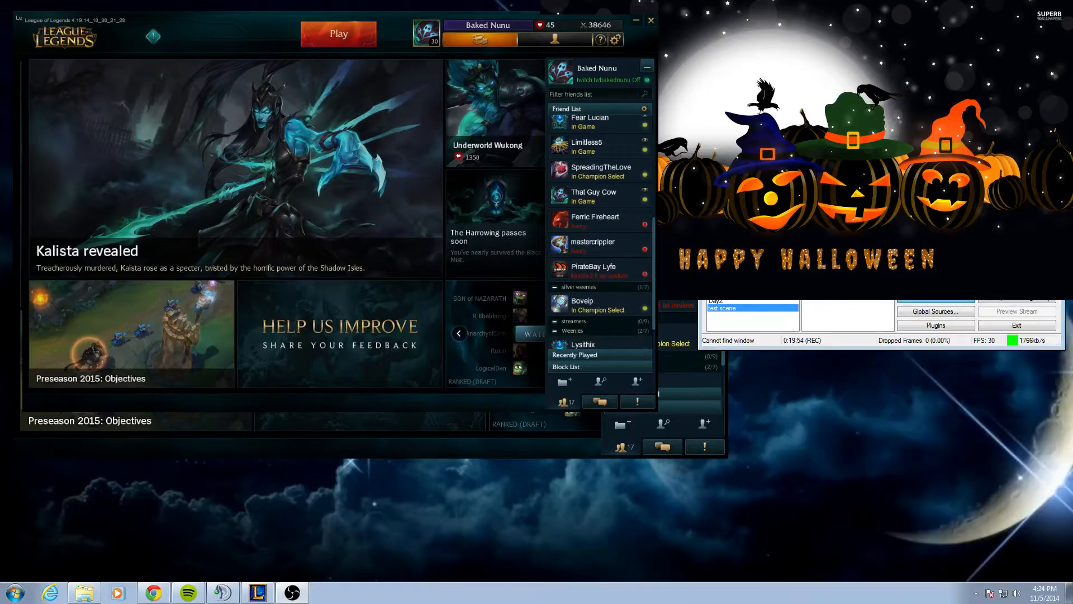
{"action": "left_click", "coordinate": [809, 285]}
{"action": "left_click", "coordinate": [808, 275]}
{"action": "left_click", "coordinate": [808, 267]}
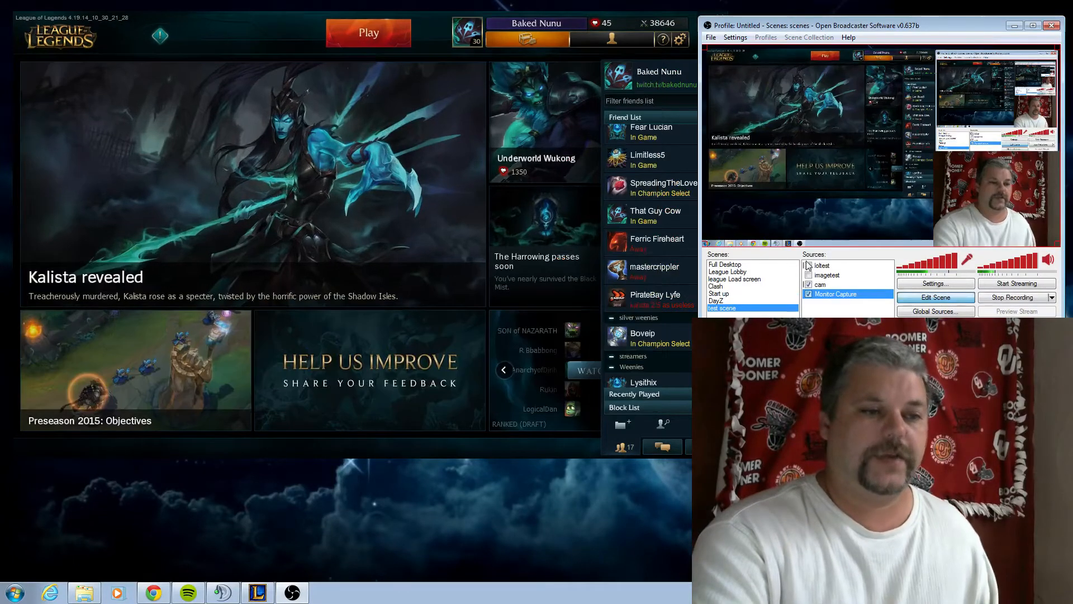
{"action": "left_click", "coordinate": [808, 267]}
{"action": "left_click", "coordinate": [808, 266]}
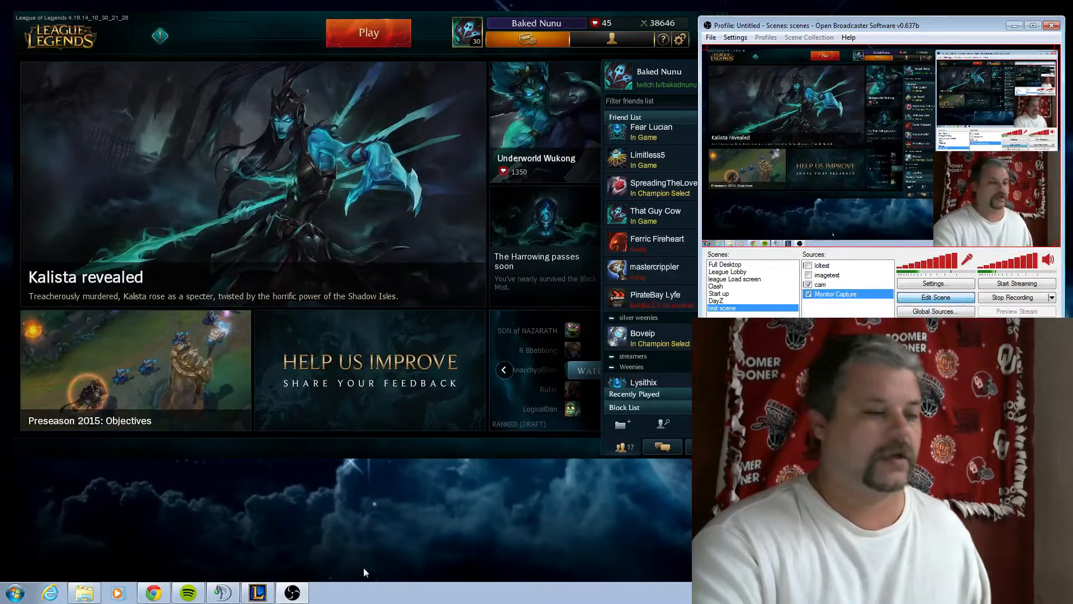
- Minimize the League of Legends client and shrink the cam source to about a fifth of the scene's width in its lower-right corner
{"action": "left_click", "coordinate": [685, 17]}
{"action": "left_click_drag", "start_coordinate": [888, 25], "coordinate": [488, 76]}
{"action": "left_click", "coordinate": [608, 227]}
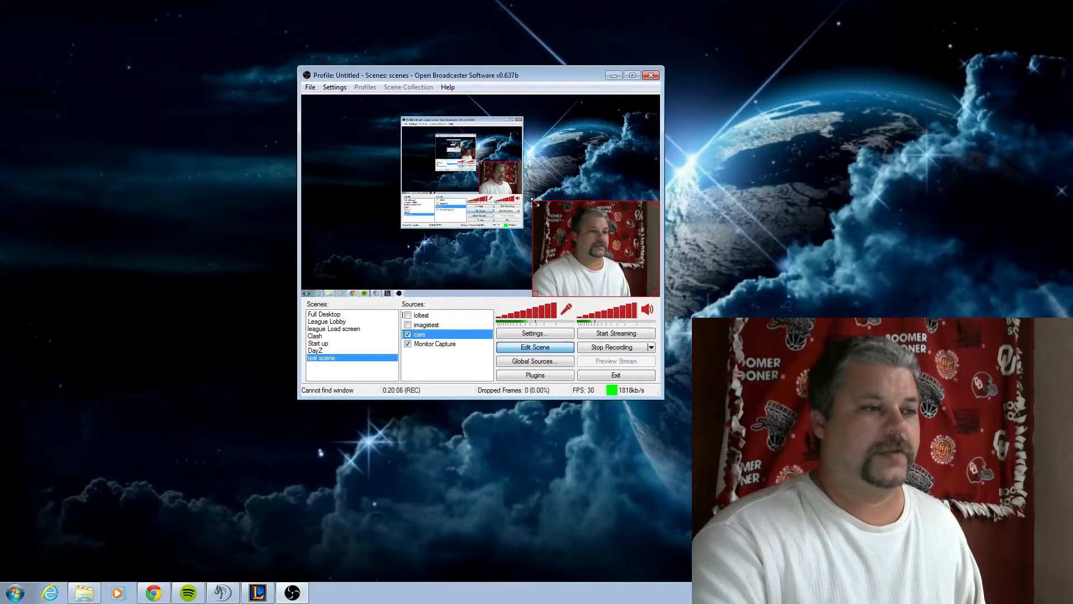
{"action": "left_click_drag", "start_coordinate": [535, 204], "coordinate": [583, 240]}
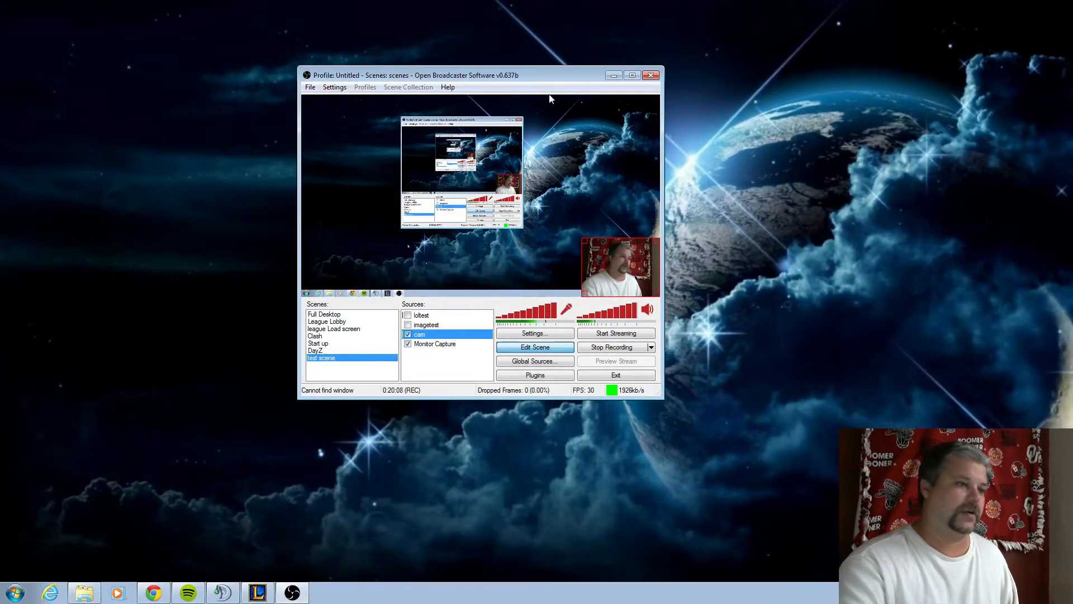
- Place the OBS window in the upper-right corner of the desktop and enlarge it
{"action": "left_click_drag", "start_coordinate": [543, 76], "coordinate": [869, 62]}
{"action": "left_click_drag", "start_coordinate": [933, 21], "coordinate": [948, 14]}
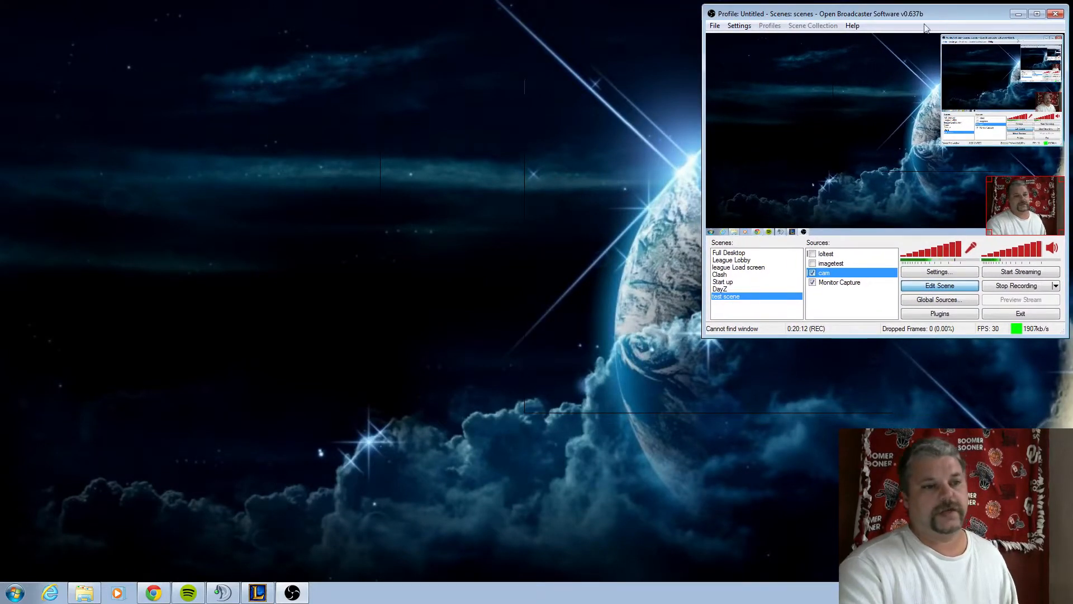
{"action": "left_click_drag", "start_coordinate": [703, 337], "coordinate": [598, 410]}
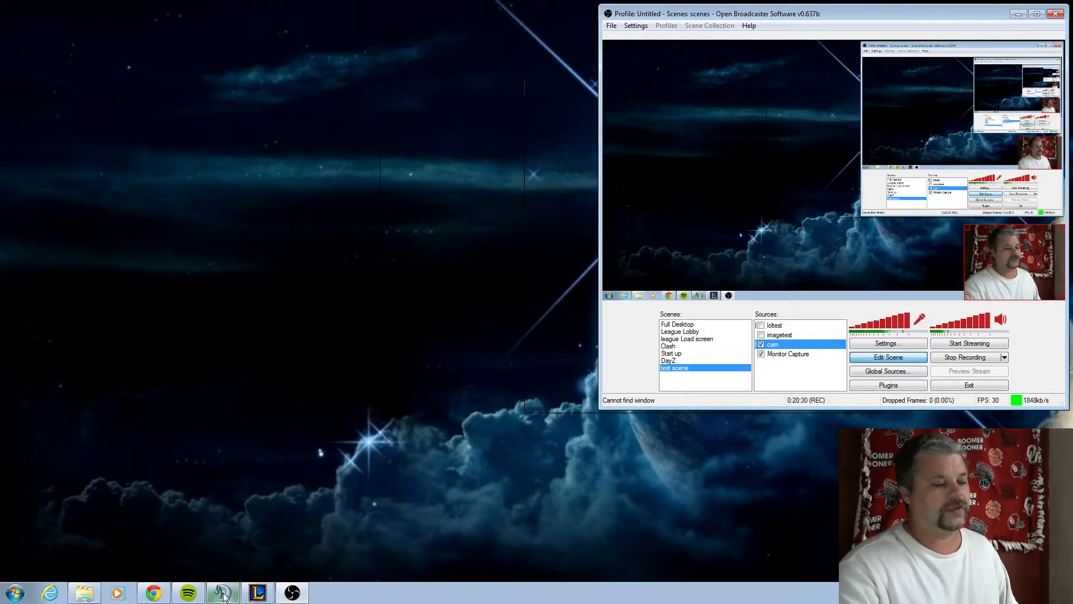
- Switch to Chrome, place Speedtest.net in a smaller window beside OBS, and run an internet speed test
{"action": "left_click", "coordinate": [138, 597]}
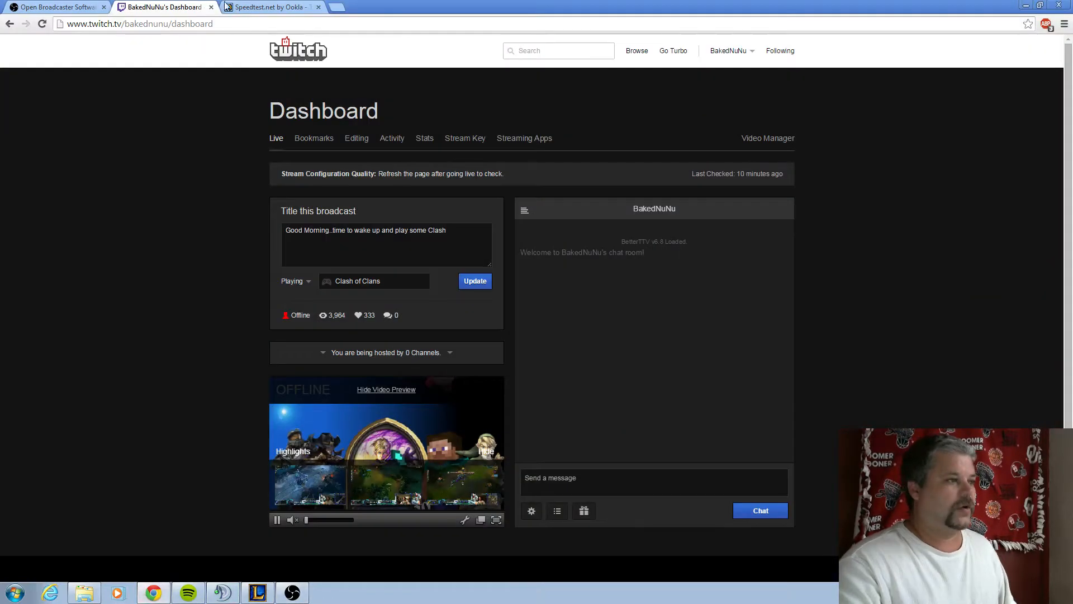
{"action": "left_click", "coordinate": [254, 7]}
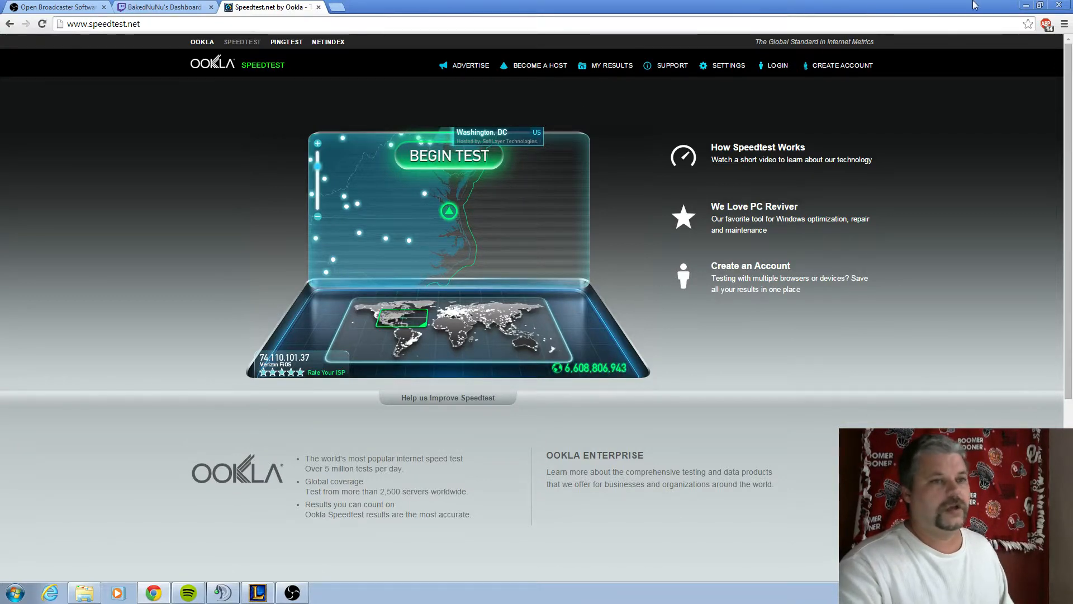
{"action": "double_click", "coordinate": [992, 10]}
{"action": "left_click_drag", "start_coordinate": [926, 22], "coordinate": [439, 55]}
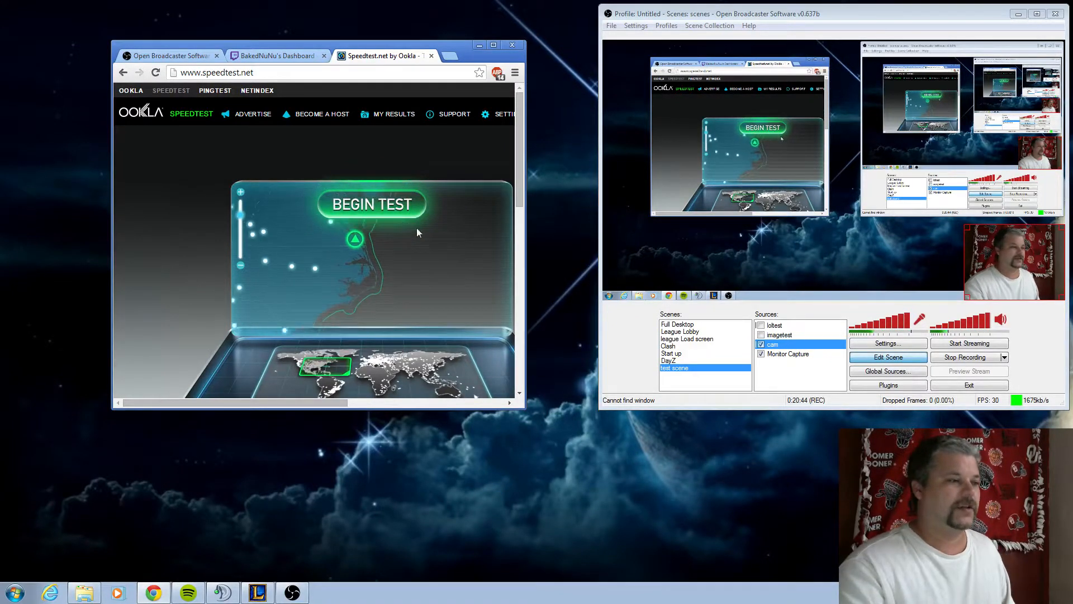
{"action": "left_click_drag", "start_coordinate": [322, 407], "coordinate": [357, 409]}
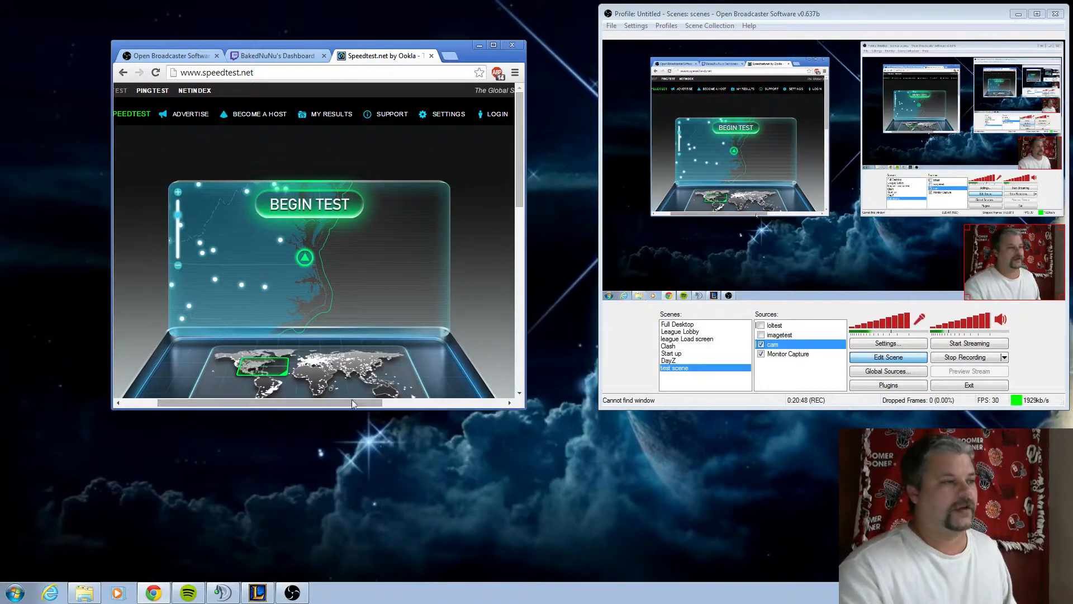
{"action": "left_click", "coordinate": [312, 203]}
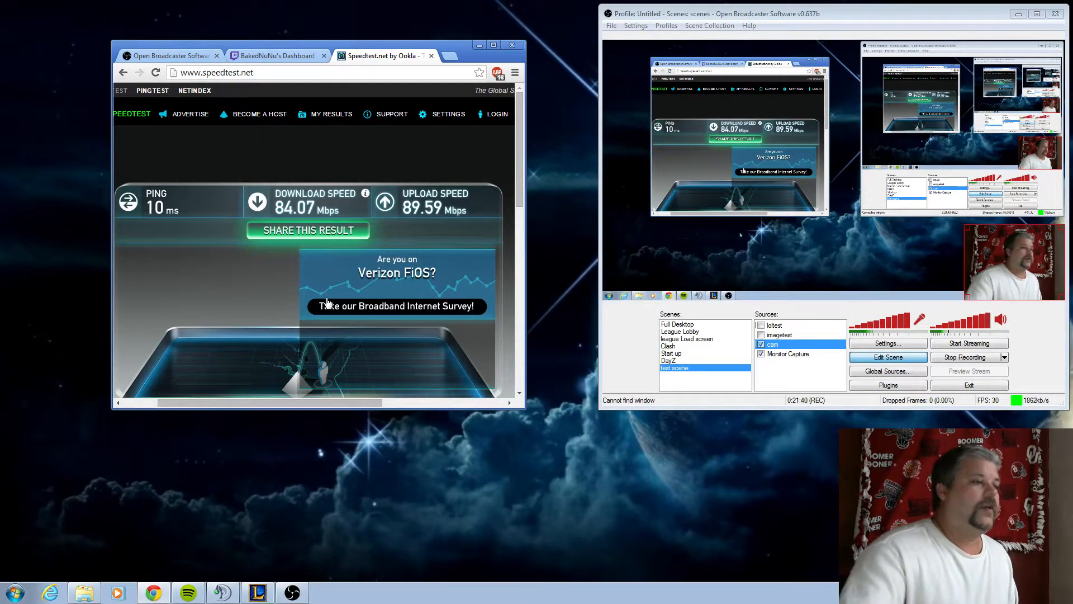
{"action": "left_click", "coordinate": [481, 45]}
- Move the OBS window toward the middle of the desktop and open the Max Bitrate value in the Encoding settings for editing
{"action": "left_click_drag", "start_coordinate": [778, 16], "coordinate": [462, 49]}
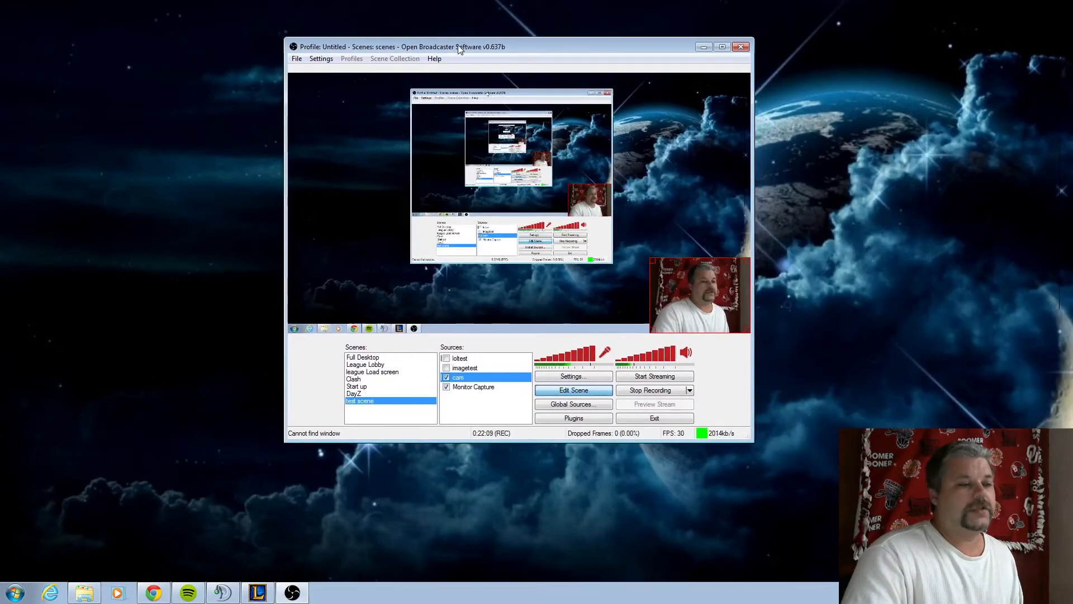
{"action": "left_click", "coordinate": [573, 377]}
{"action": "left_click", "coordinate": [331, 129]}
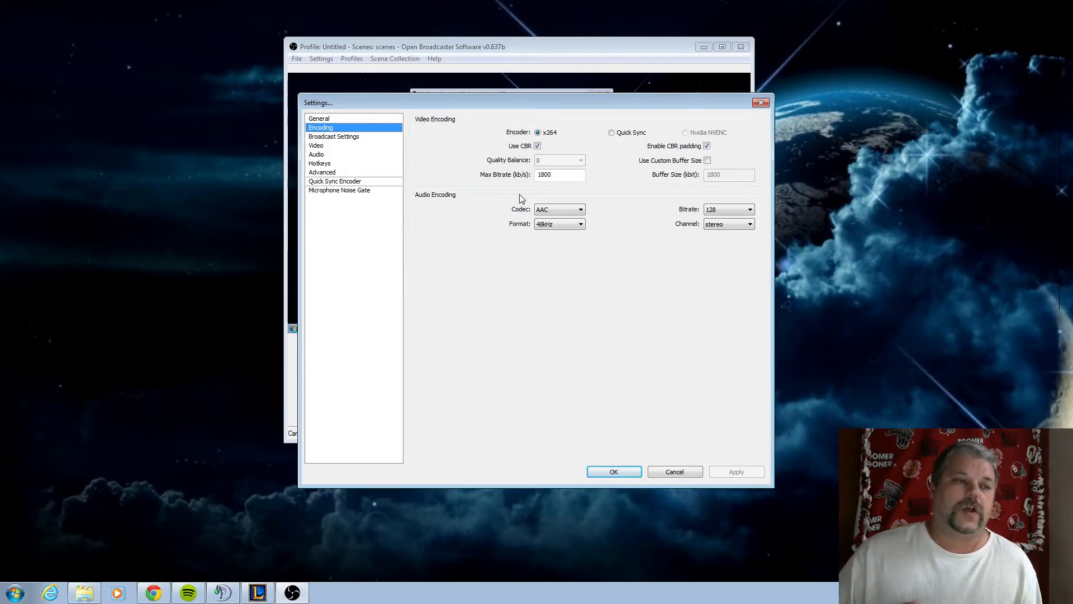
{"action": "double_click", "coordinate": [549, 177]}
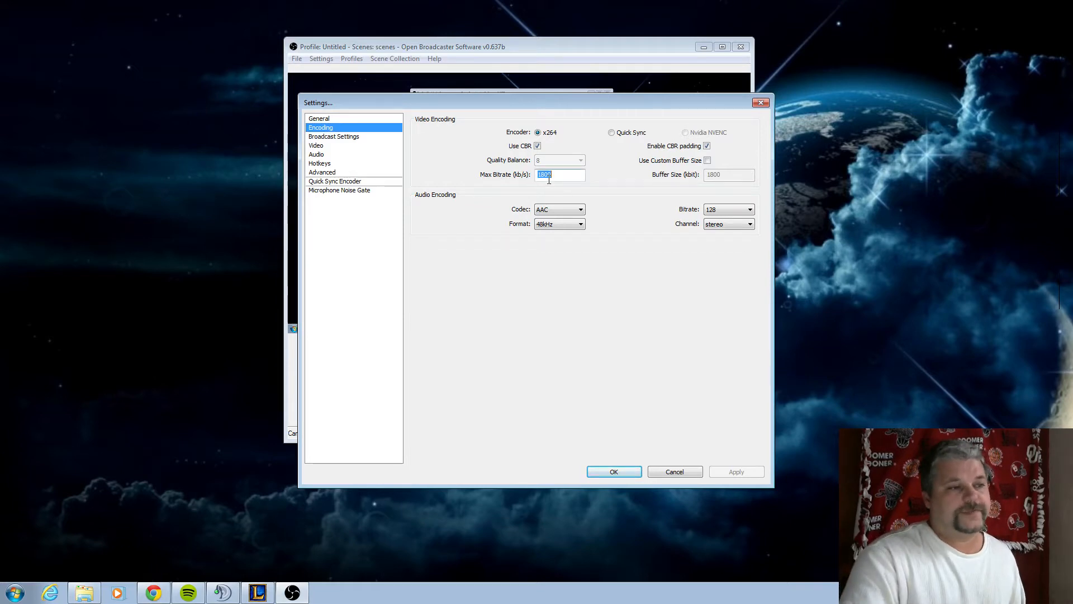